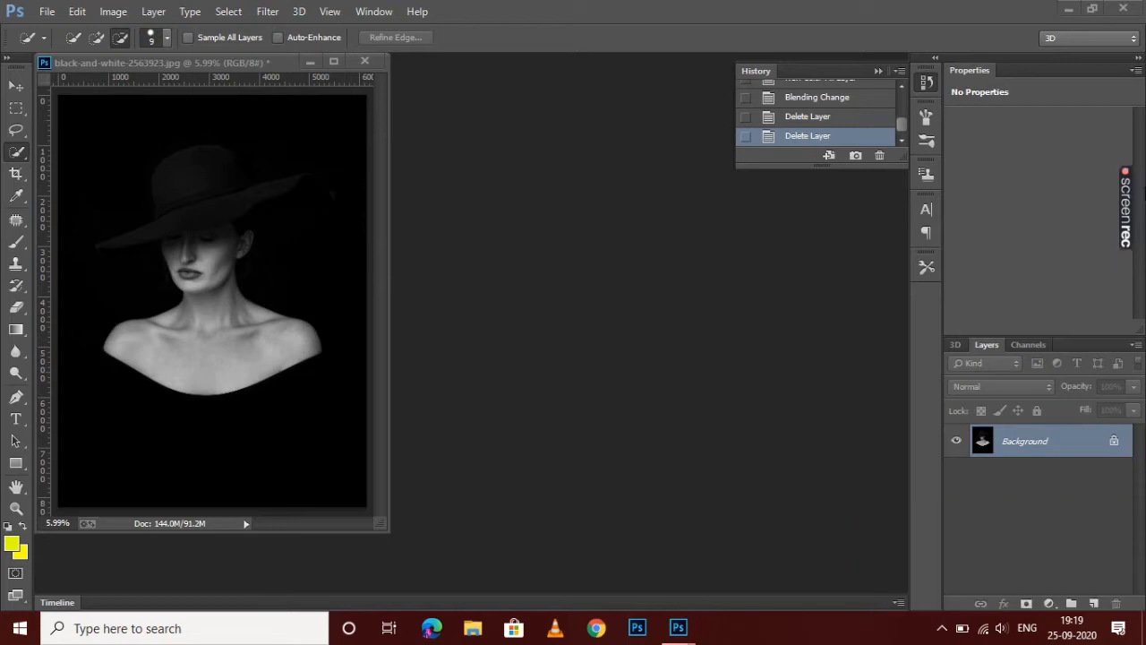
- Select the woman's face, ear, neck and shoulders with the Quick Selection tool
scroll(212, 259, up, 3)
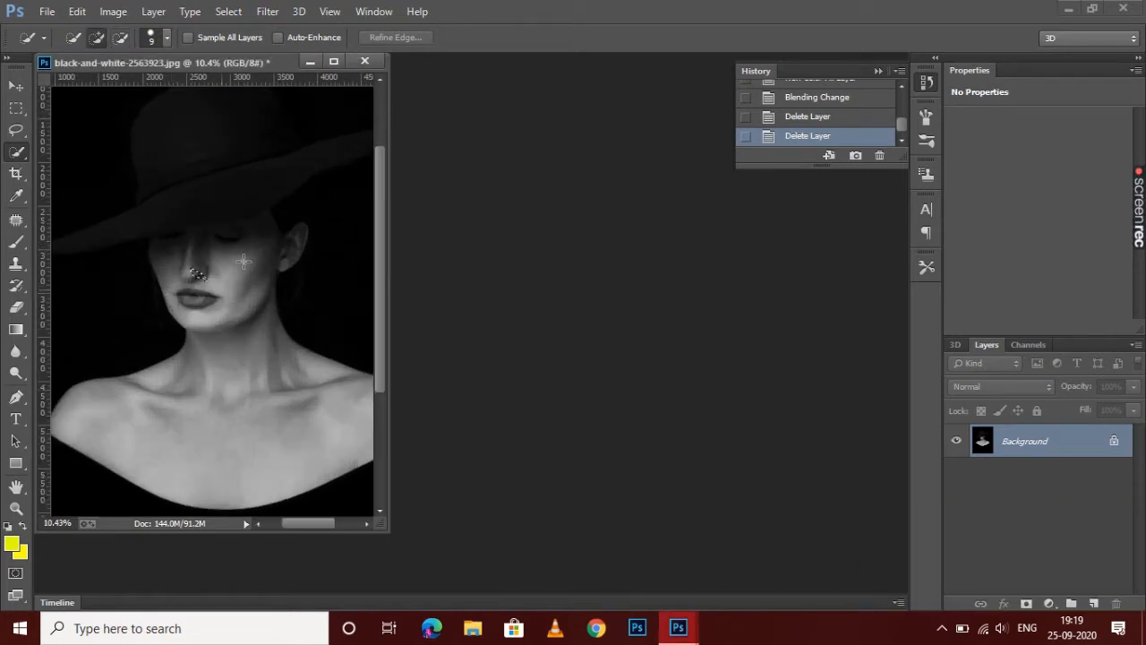
mouse_move(259, 238)
mouse_down()
mouse_move(159, 257)
mouse_move(176, 247)
mouse_move(160, 254)
mouse_move(151, 240)
mouse_move(260, 222)
mouse_move(277, 234)
mouse_move(226, 343)
mouse_move(234, 379)
mouse_up()
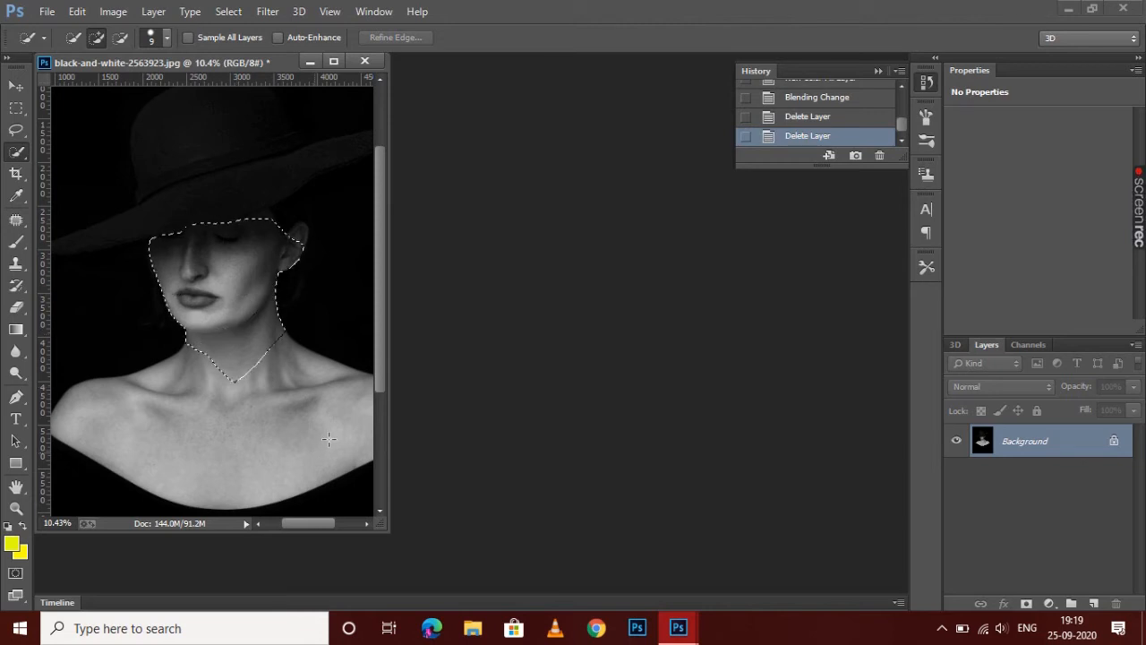
mouse_move(338, 439)
mouse_down()
mouse_move(302, 407)
mouse_move(307, 443)
mouse_up()
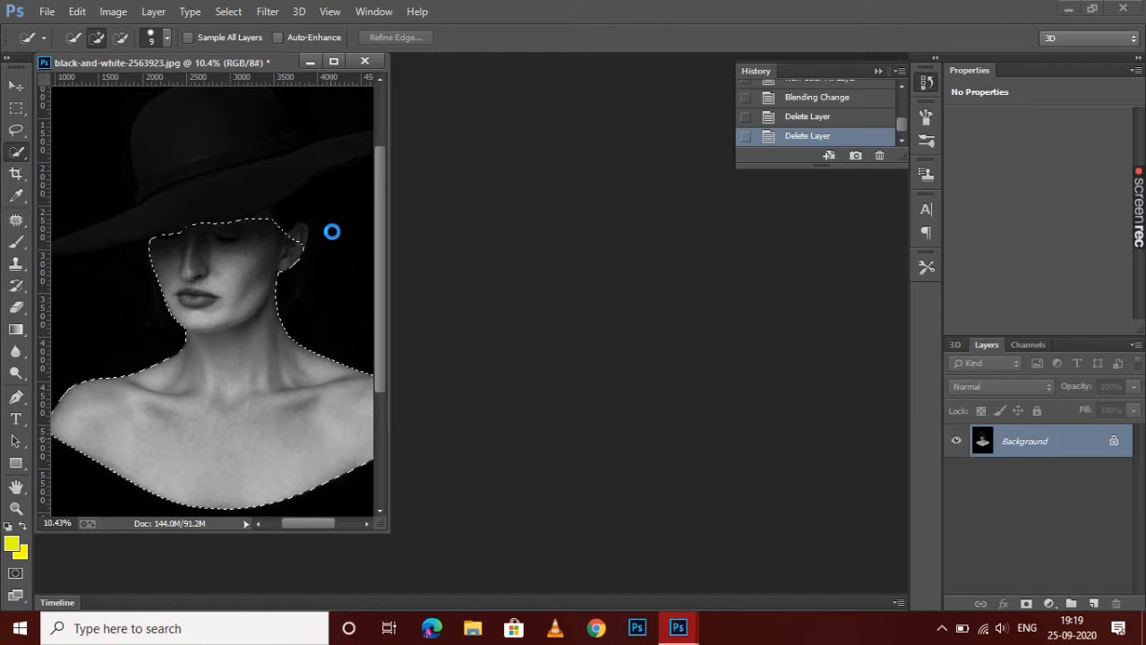
scroll(331, 231, up, 8)
drag(164, 315, 193, 267)
- Subtract the excess dark areas beside the ear and along the hat brim above the eye from the skin selection
click(121, 38)
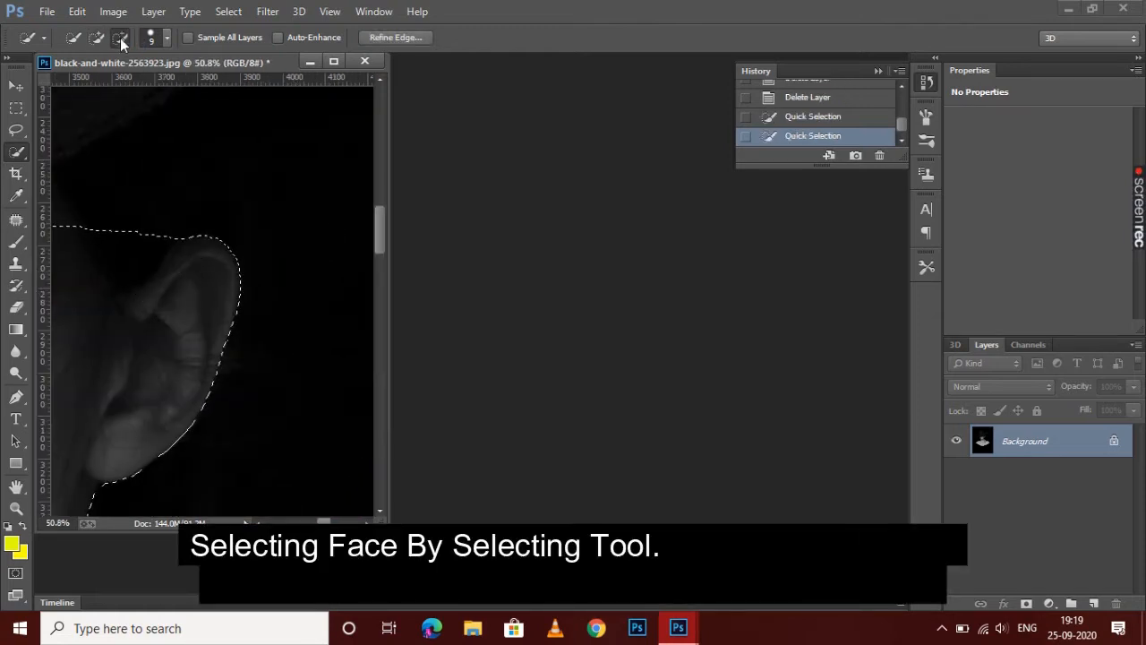
mouse_move(92, 230)
mouse_down()
mouse_move(121, 273)
mouse_move(162, 233)
mouse_move(147, 252)
mouse_move(88, 228)
mouse_move(210, 289)
mouse_move(119, 293)
mouse_up()
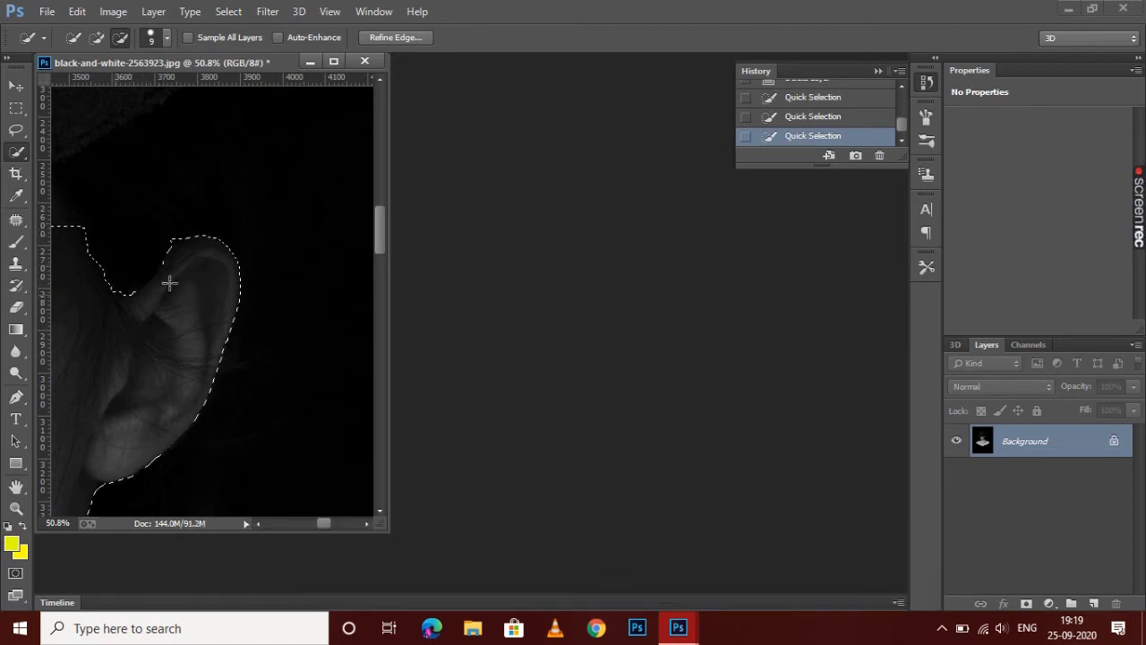
click(185, 274)
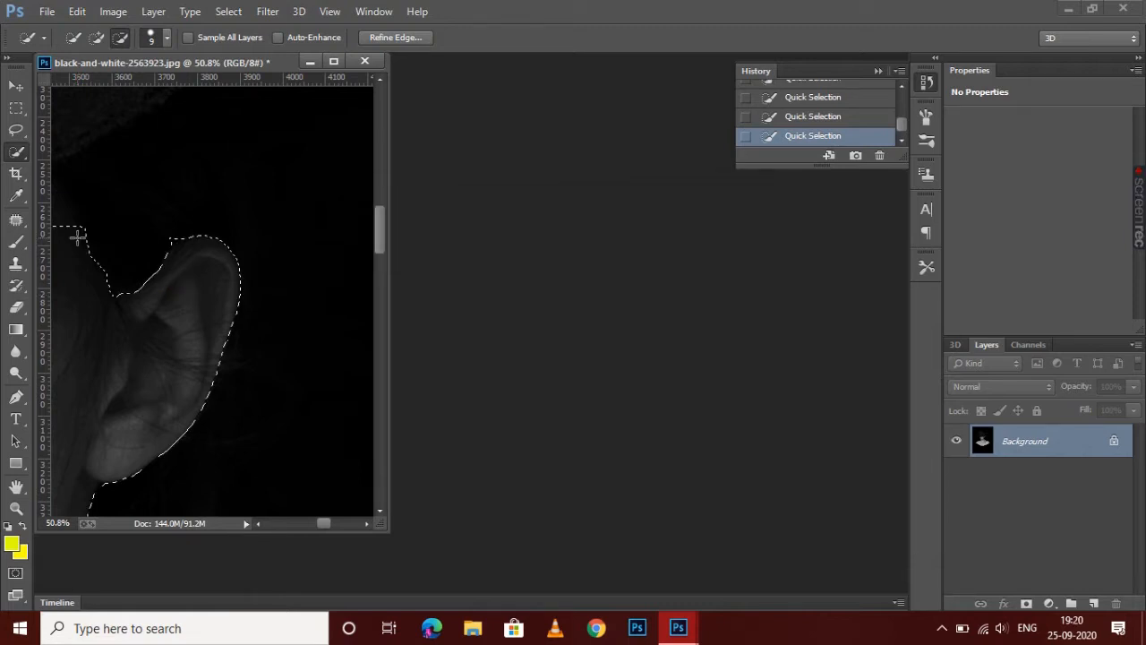
scroll(78, 238, down, 7)
scroll(161, 224, up, 4)
scroll(231, 303, down, 3)
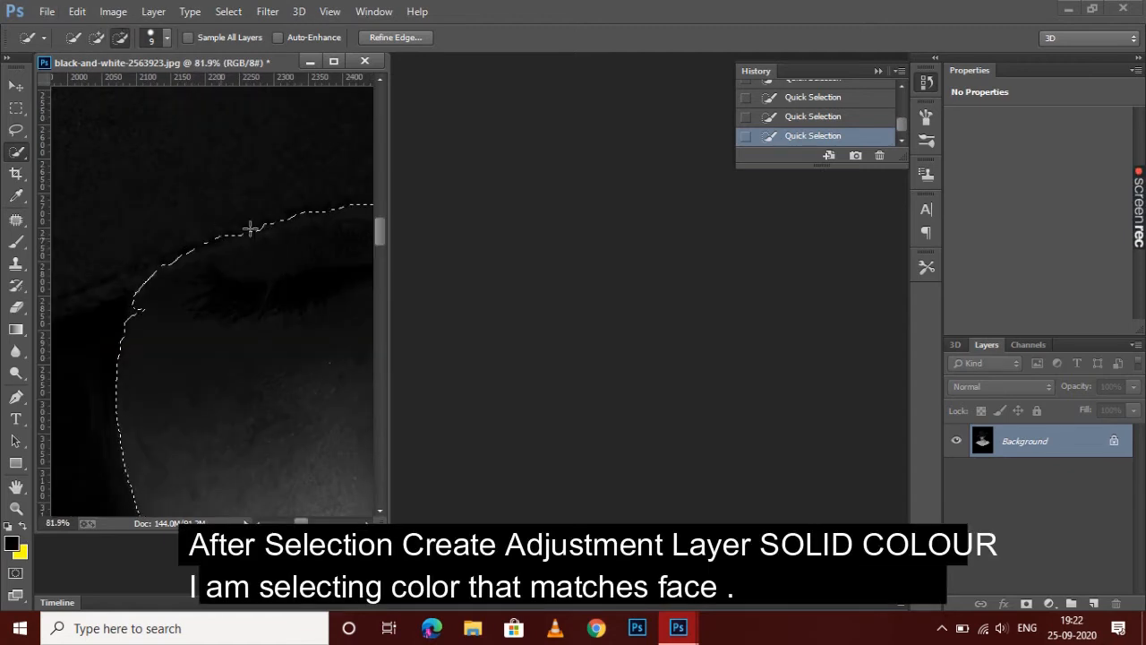
drag(365, 205, 301, 207)
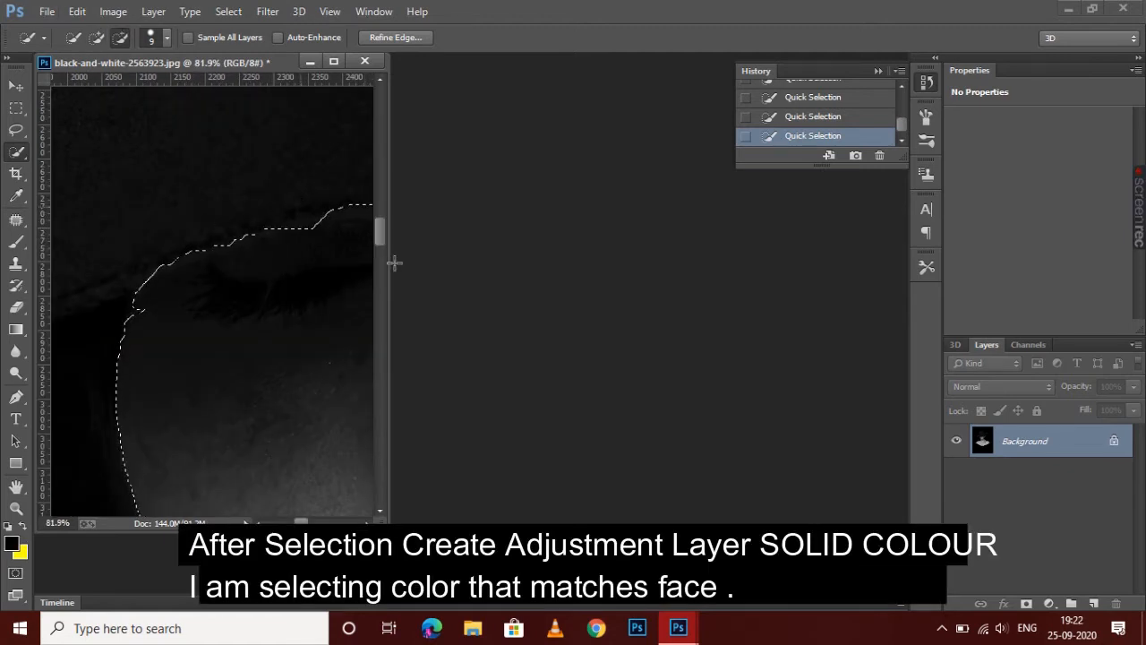
scroll(343, 280, down, 10)
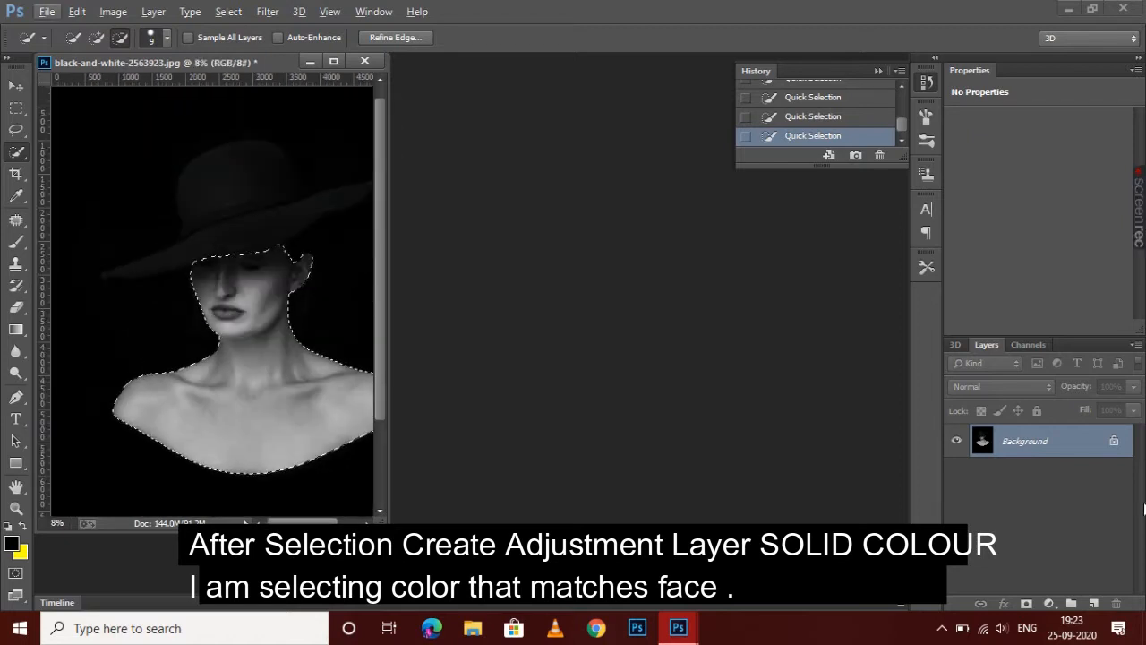
- Add a Solid Color fill layer in #ffd399 over the selected skin and set its blending mode to Overlay
click(1050, 603)
click(1065, 239)
drag(893, 434, 893, 448)
drag(745, 256, 754, 244)
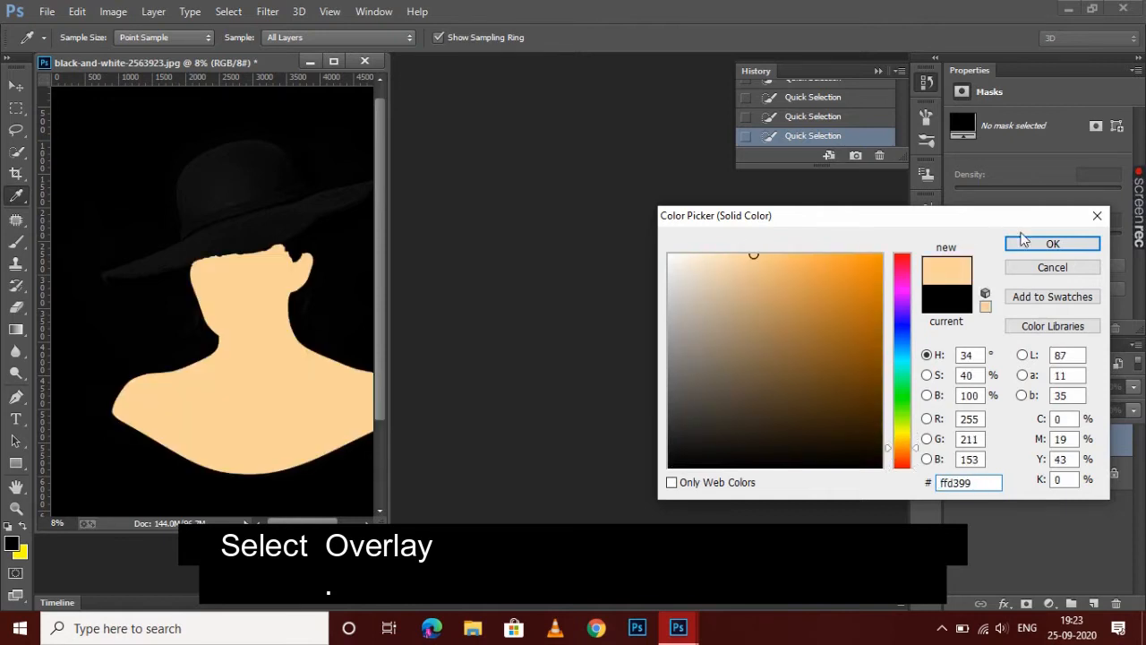
click(1031, 240)
click(1001, 391)
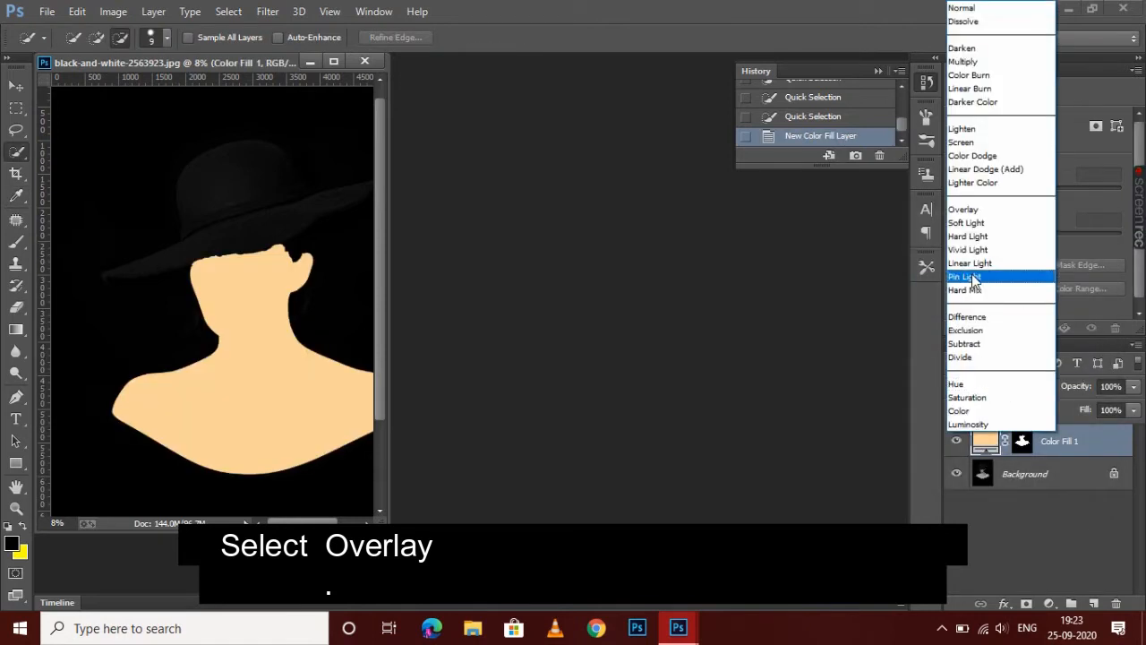
click(971, 212)
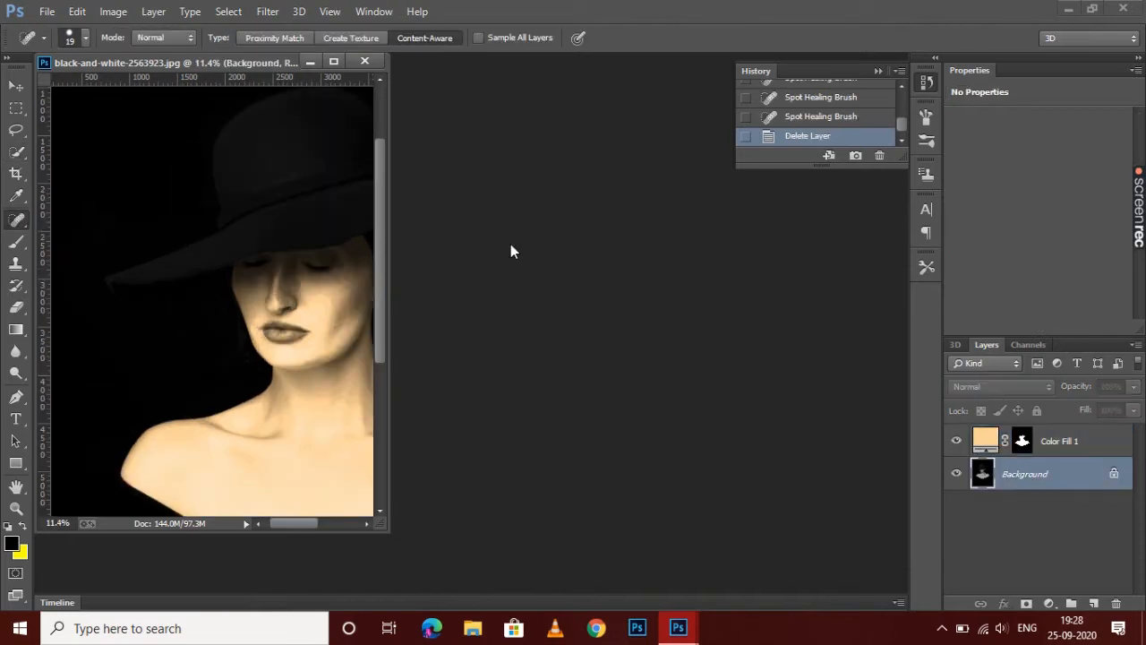
- Trace the upper edge of the lips with Pen tool anchor points, working towards the mouth corner nearest the ear
scroll(316, 319, up, 5)
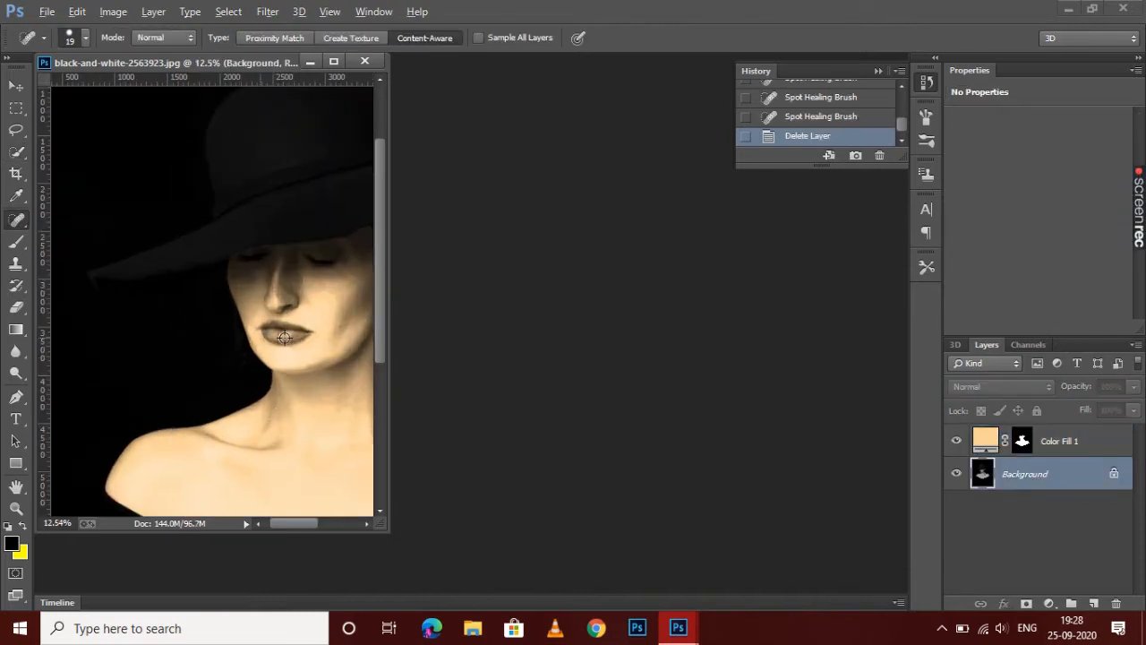
scroll(316, 319, up, 6)
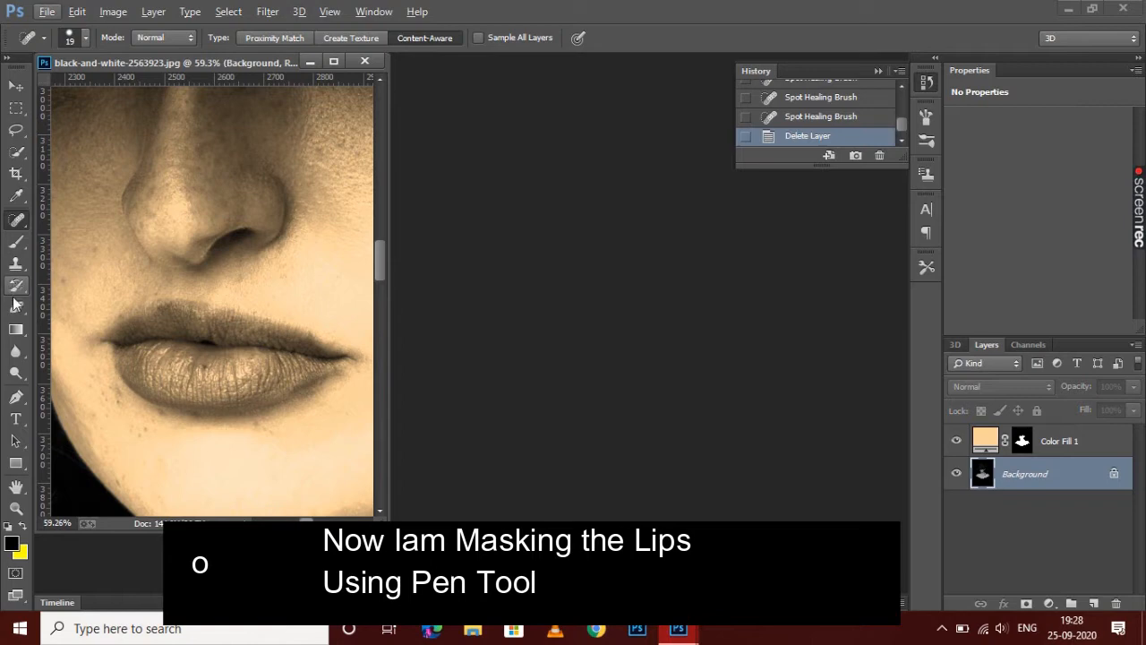
click(15, 397)
scroll(268, 318, up, 4)
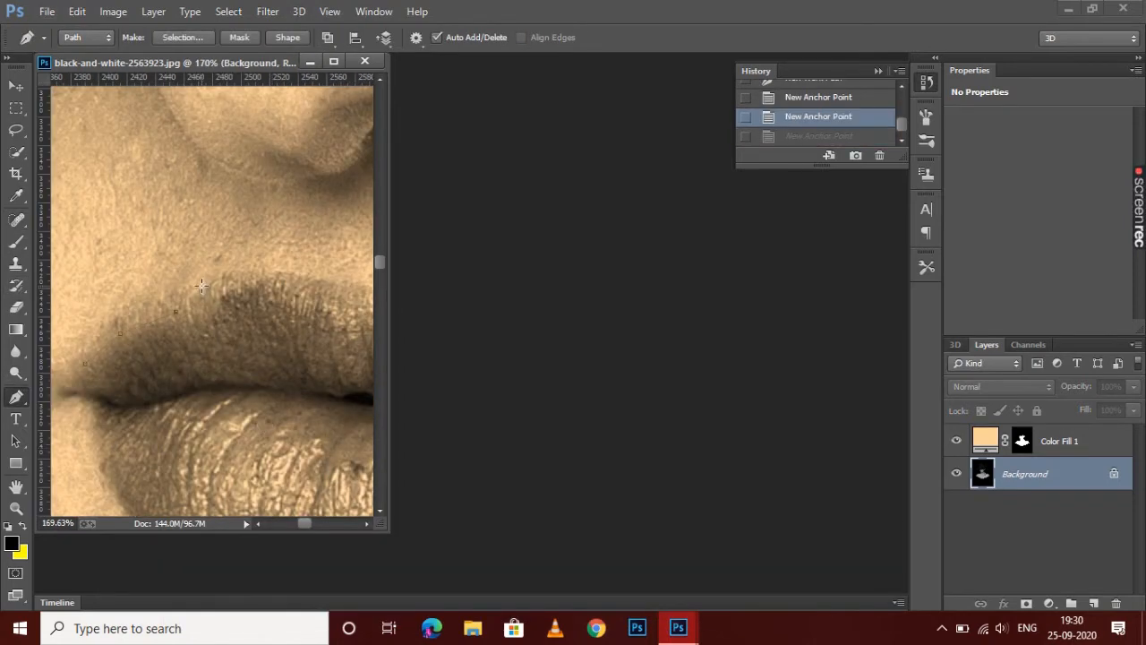
click(201, 285)
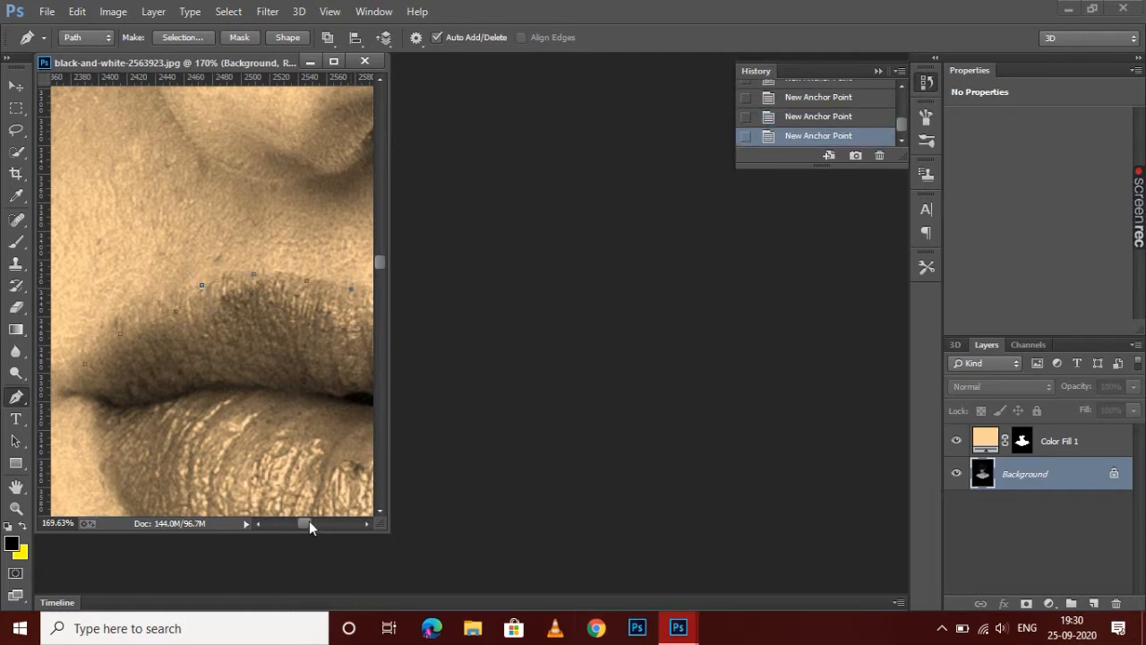
drag(309, 522, 311, 522)
click(266, 309)
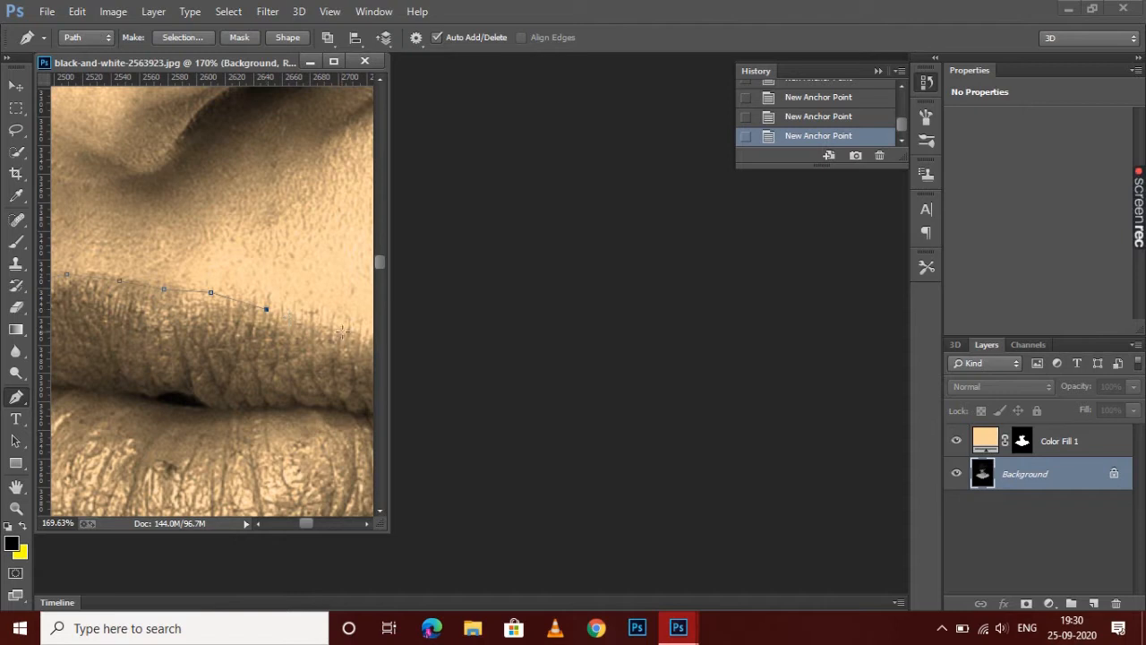
drag(309, 523, 312, 523)
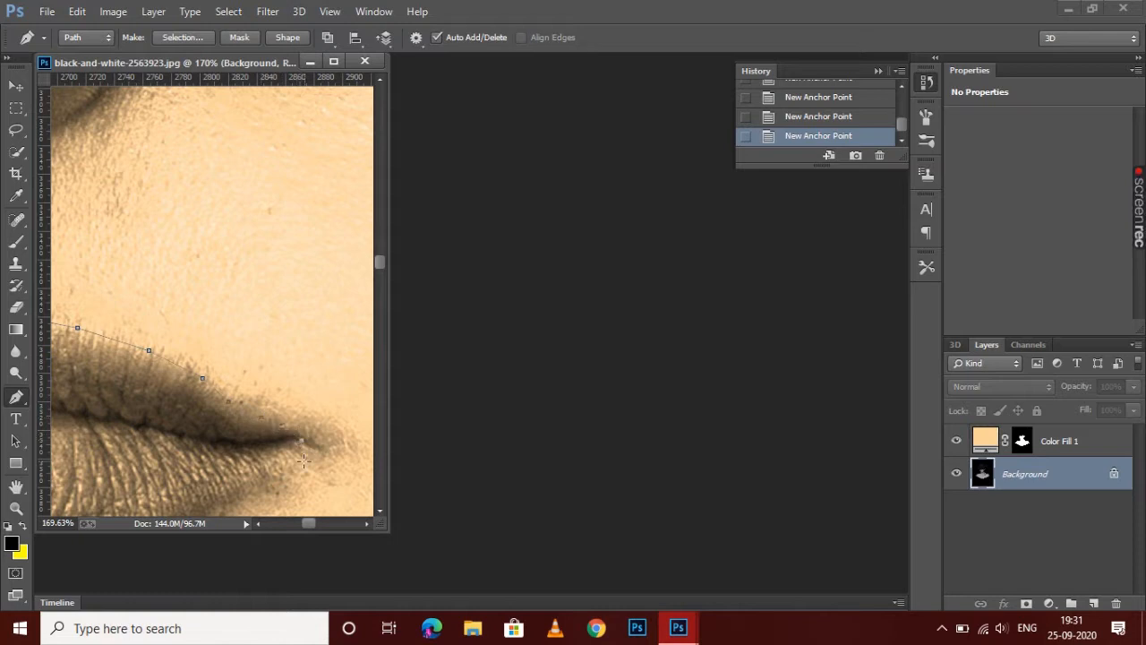
- Continue the pen path along the lower lip to the opposite mouth corner, replacing the misplaced anchor points on the way
scroll(292, 513, down, 2)
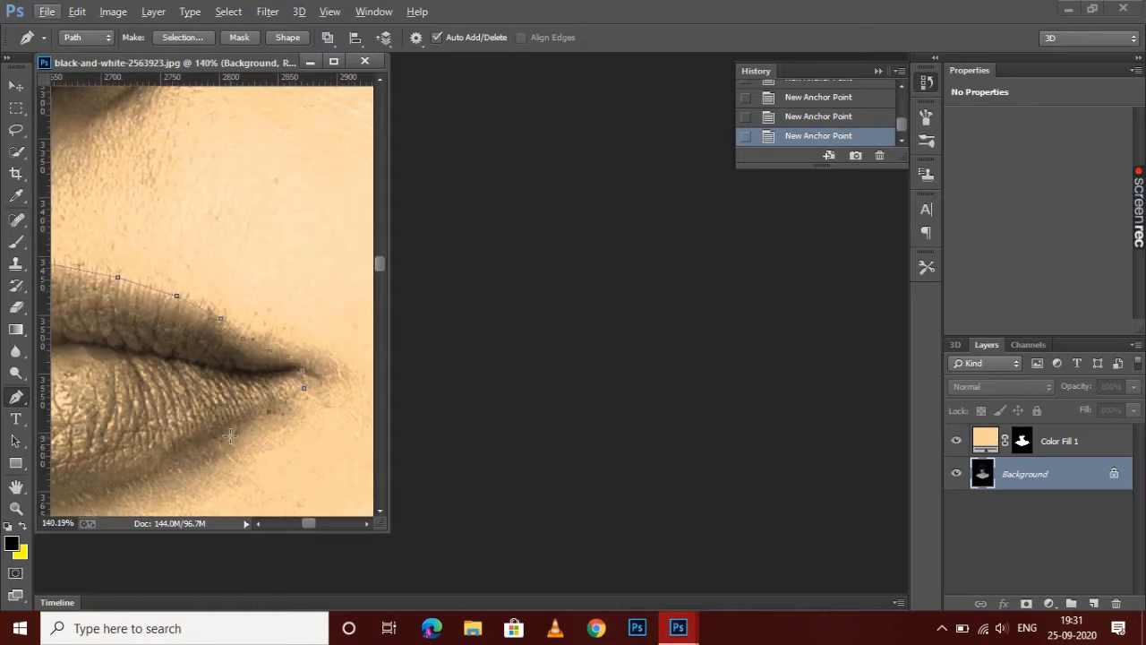
drag(303, 525, 302, 524)
scroll(227, 454, down, 1)
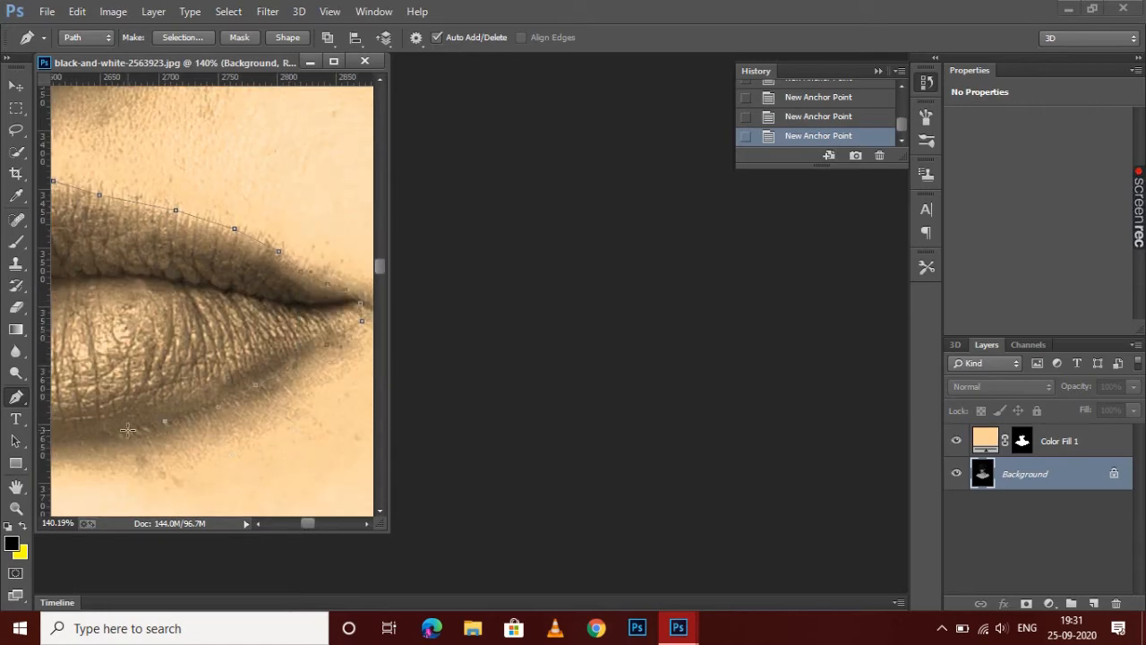
drag(301, 529, 302, 524)
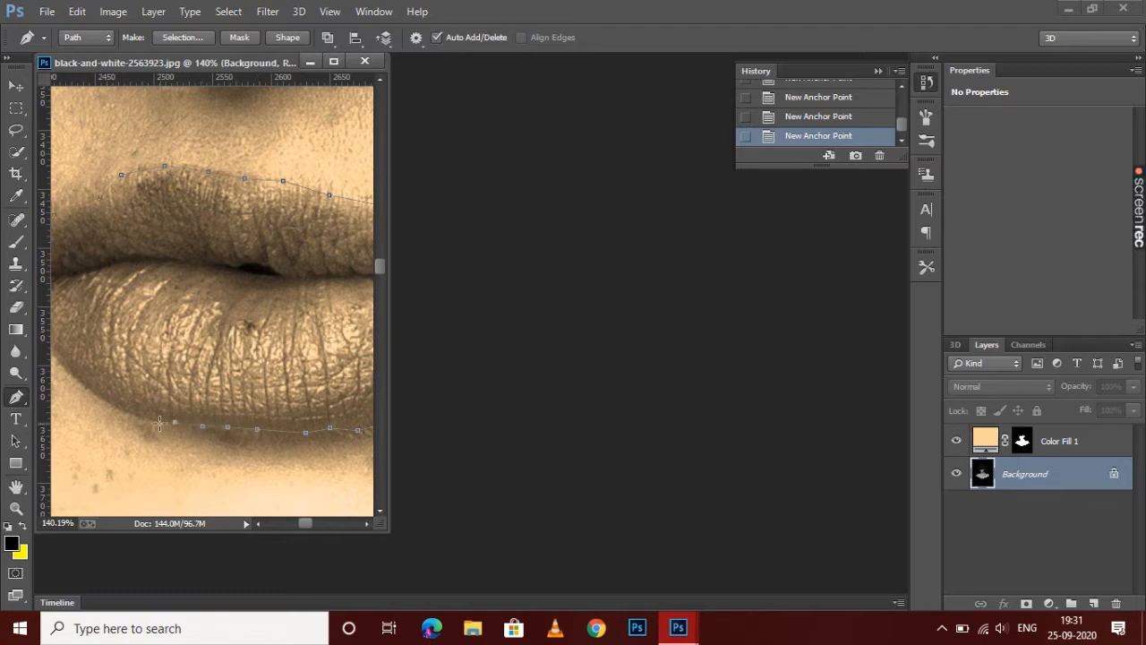
key(ctrl+alt+z)
key(ctrl+alt+z)
click(171, 427)
scroll(93, 391, up, 3)
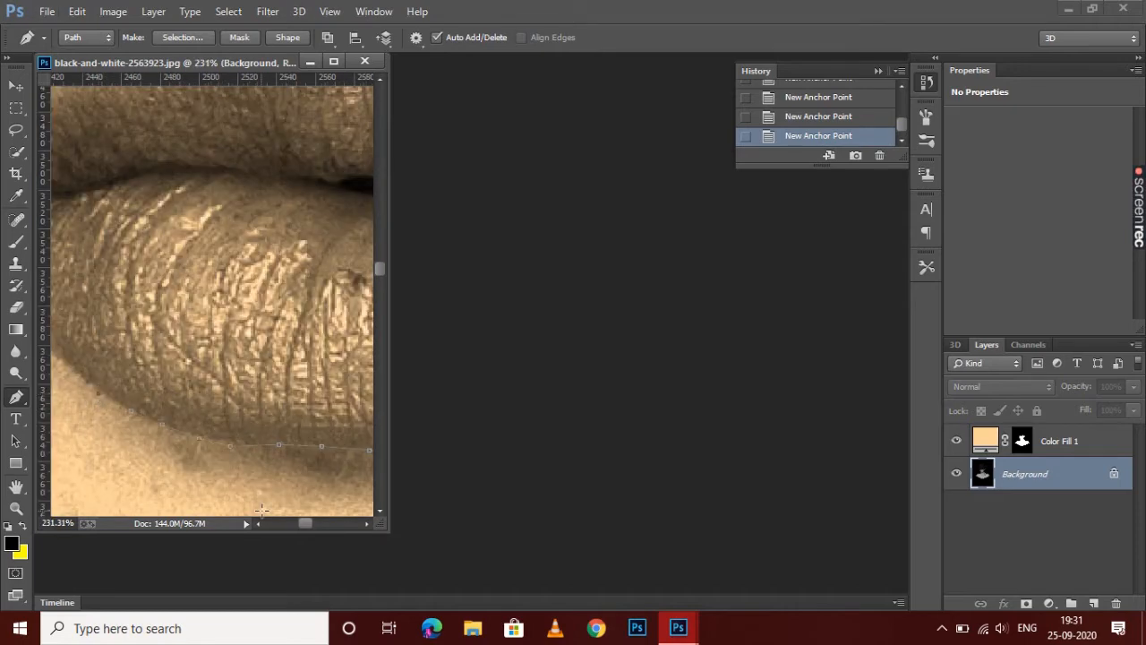
drag(303, 526, 301, 525)
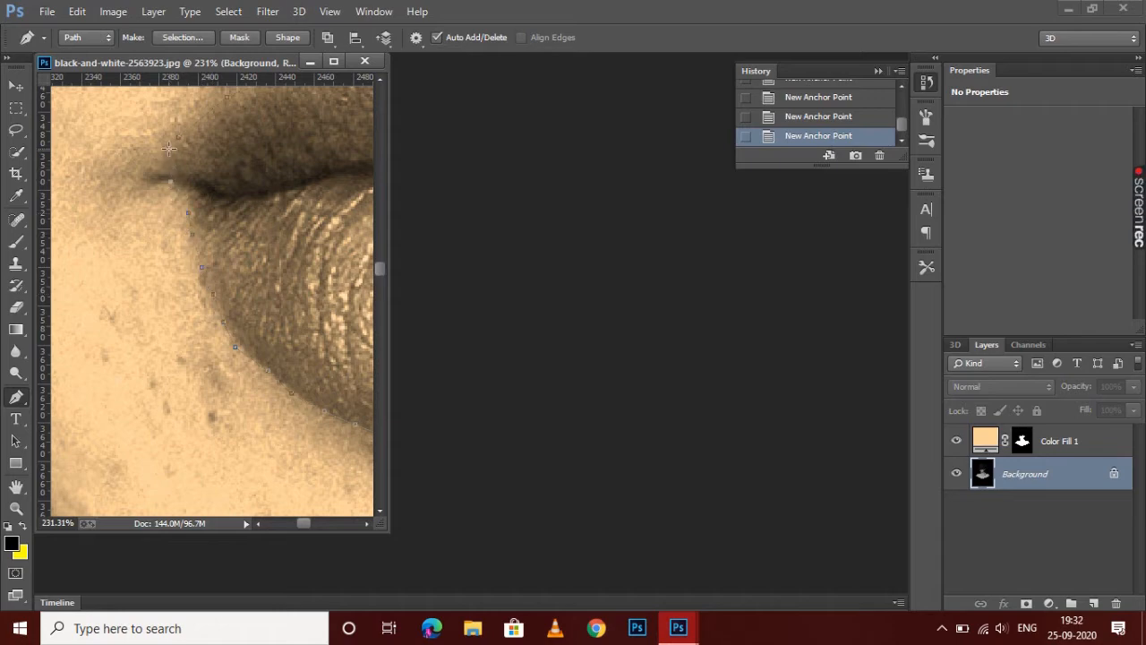
- Convert the lip path into a new anti-aliased selection with a feather radius of 0 pixels
scroll(180, 122, down, 5)
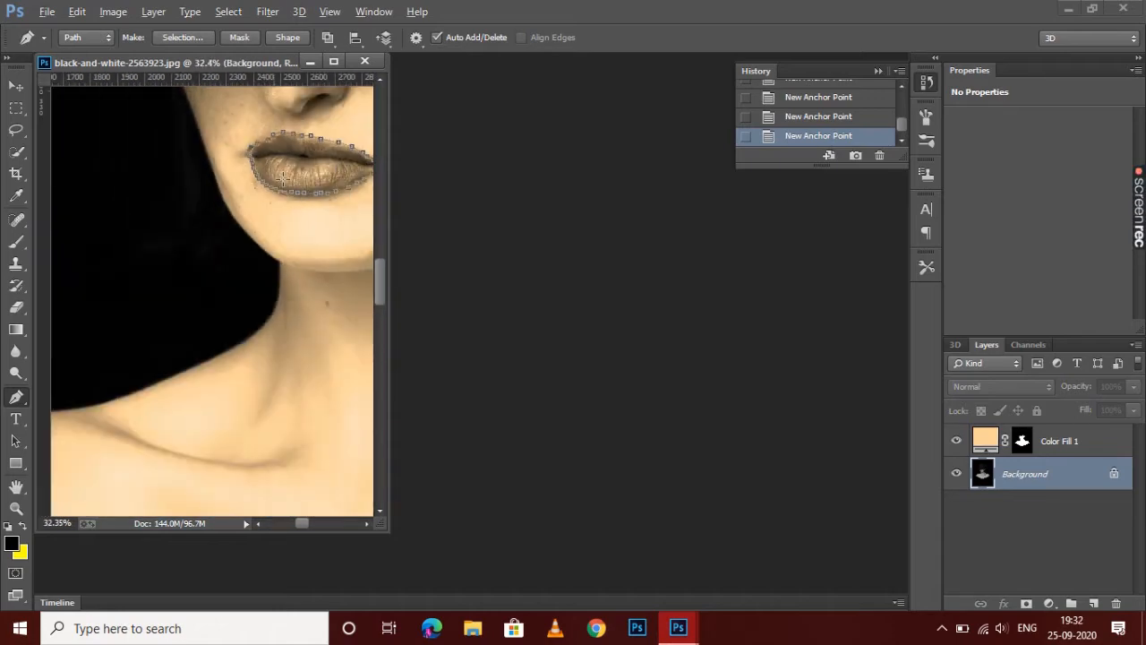
scroll(292, 182, down, 2)
right_click(298, 163)
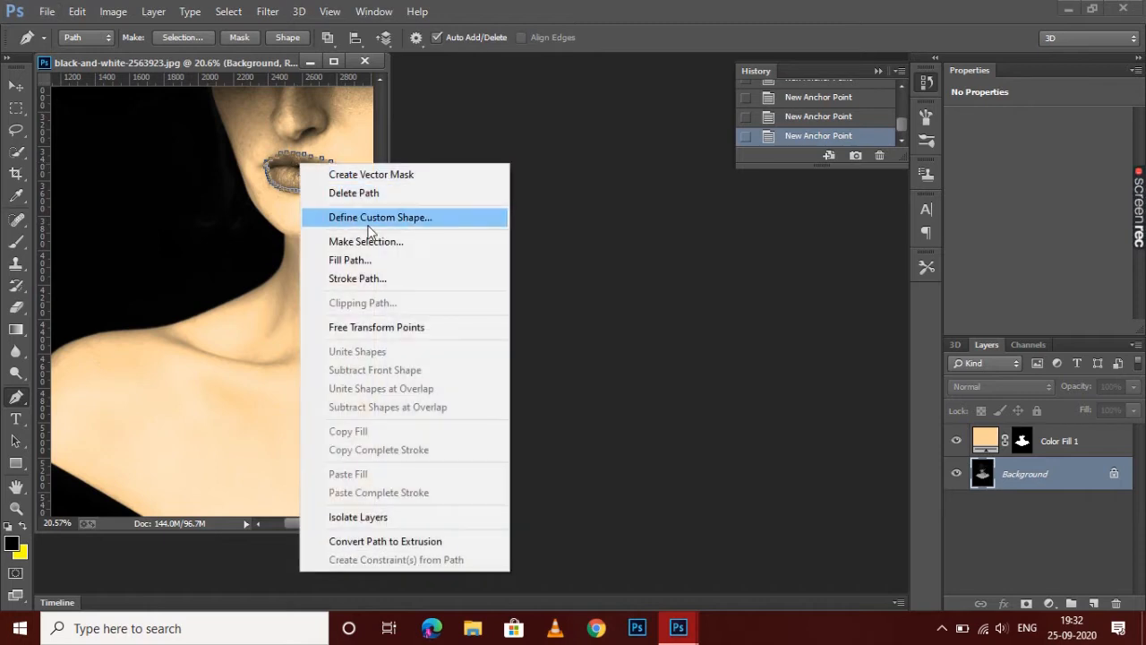
click(382, 241)
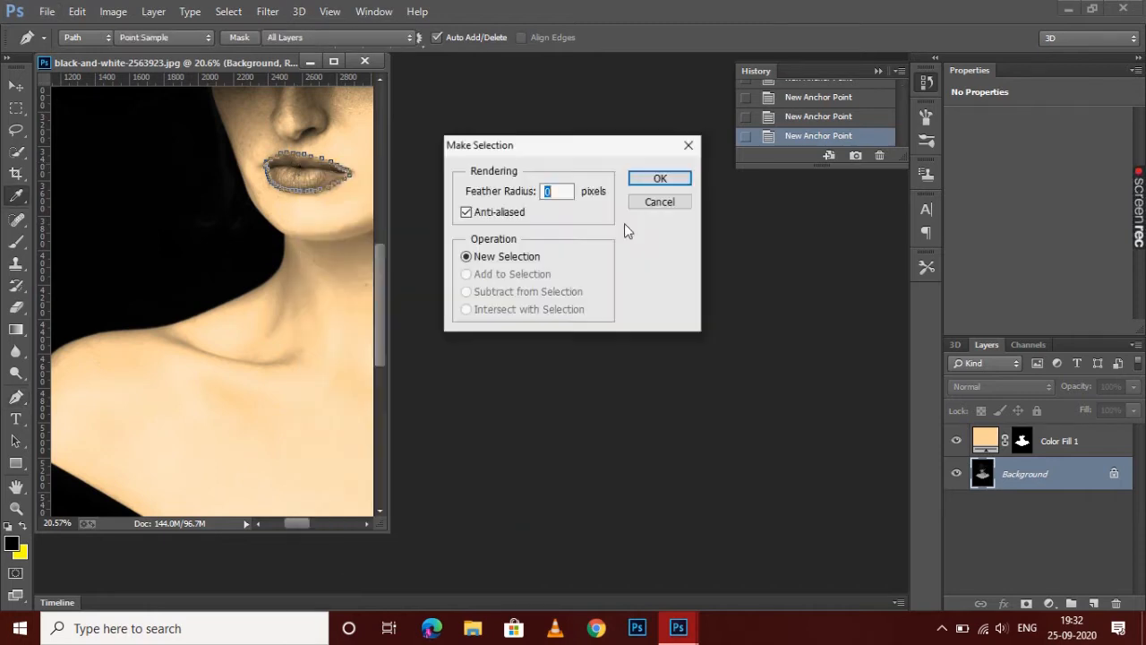
click(658, 180)
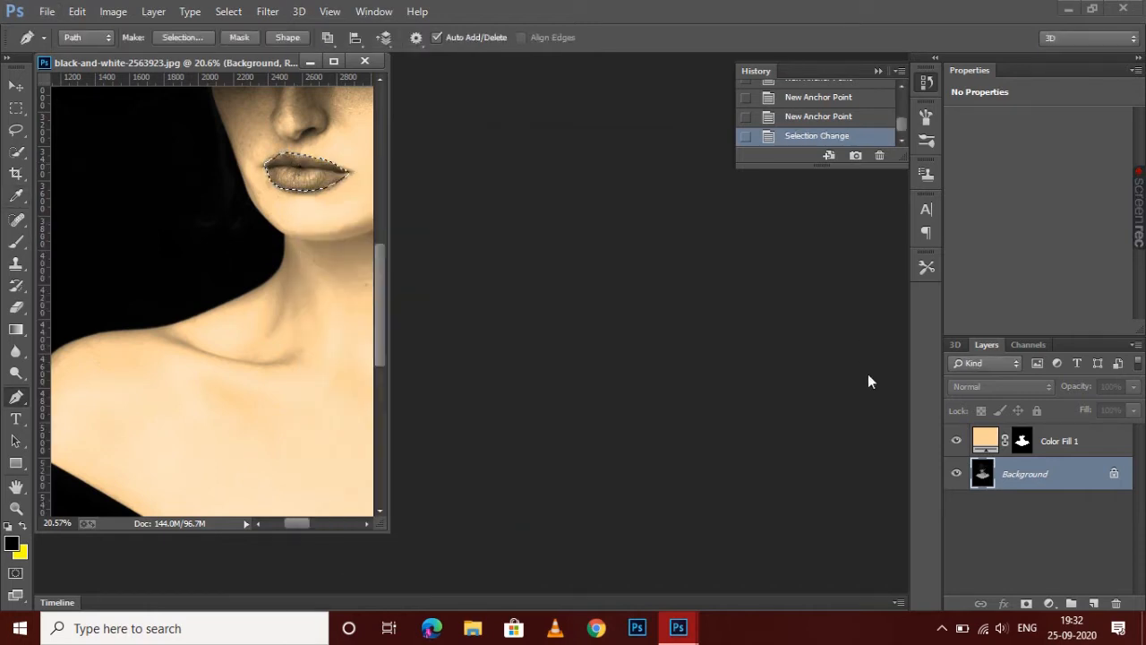
- Add a Solid Color fill layer in red #f42a2a over the selected lips and set its blending mode to Overlay
click(1050, 602)
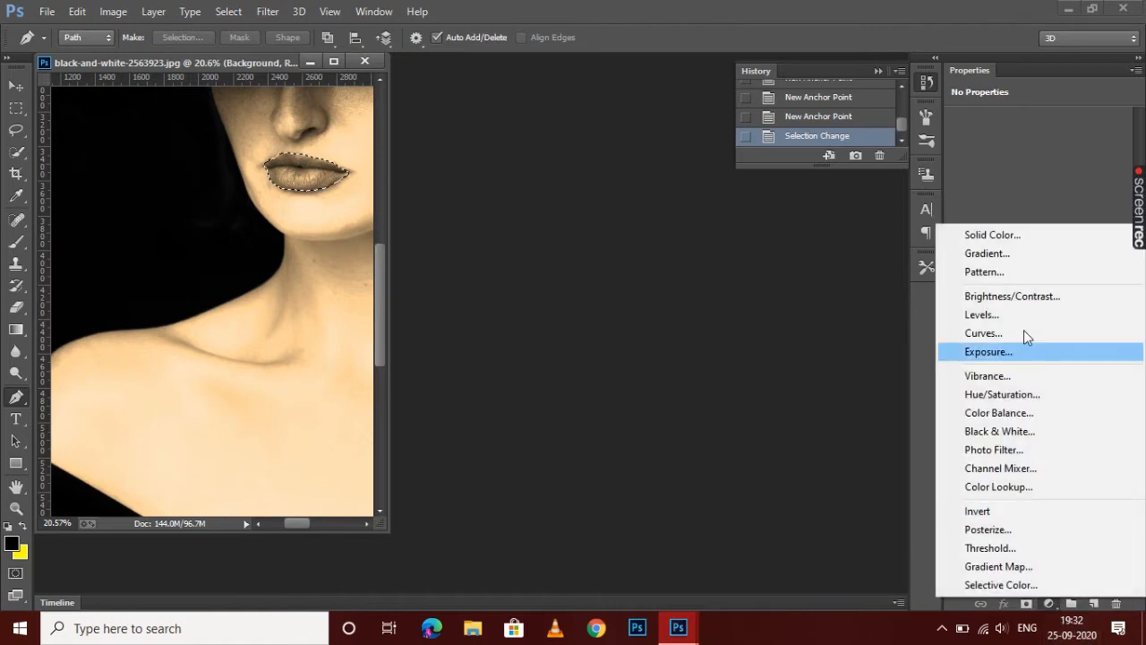
click(990, 235)
drag(854, 274, 845, 263)
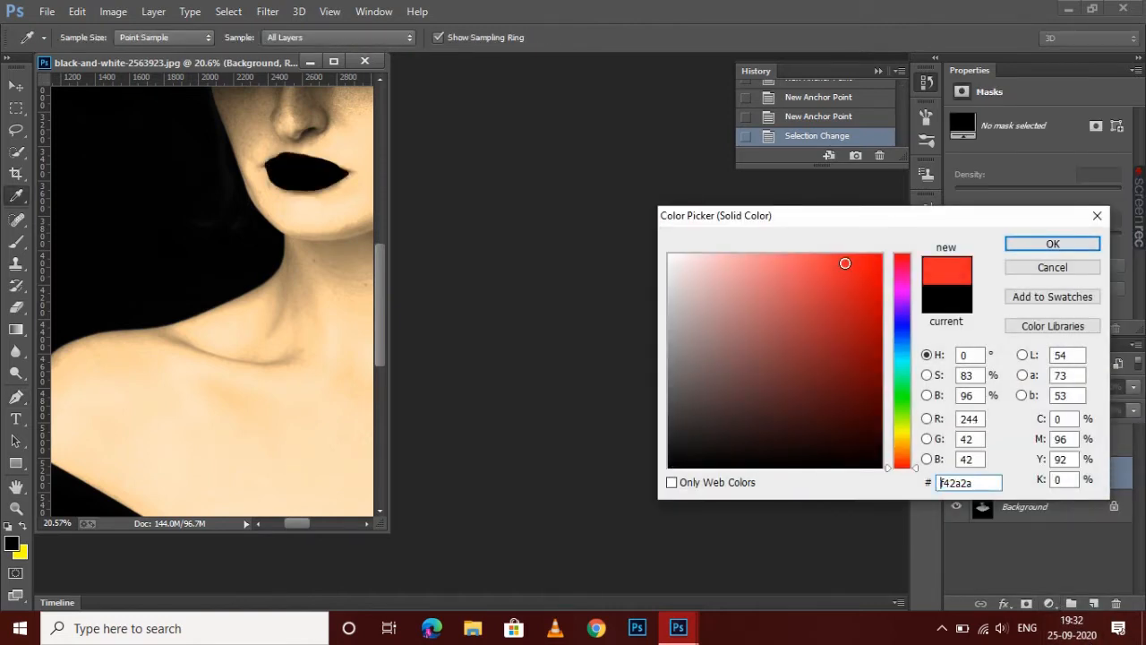
click(1018, 246)
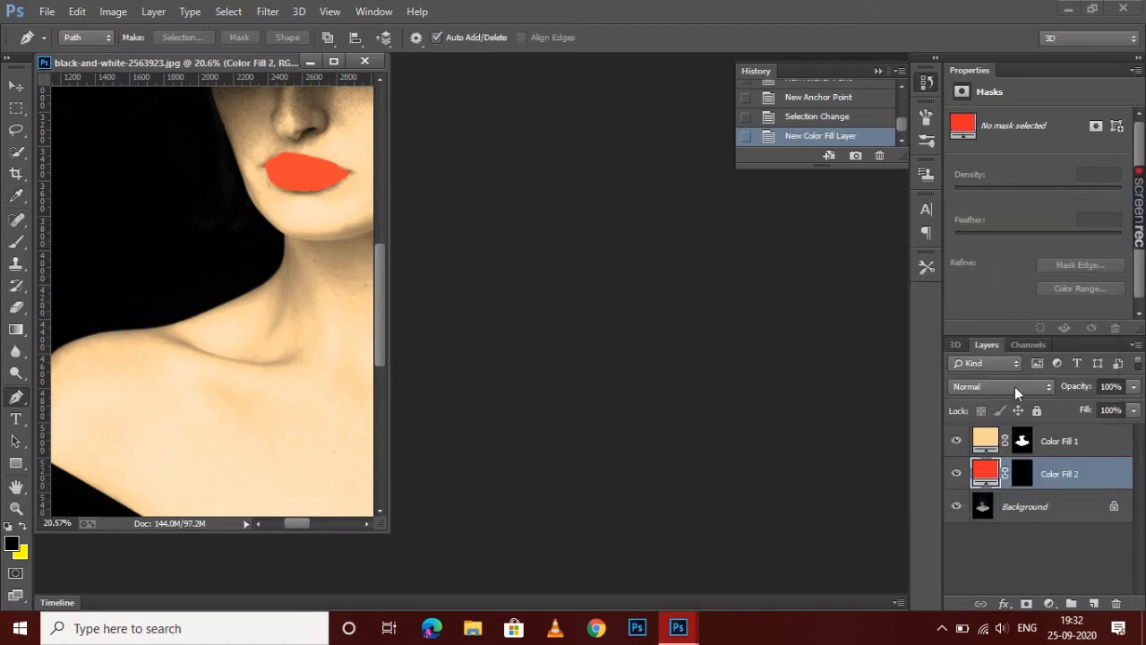
click(1014, 391)
click(980, 206)
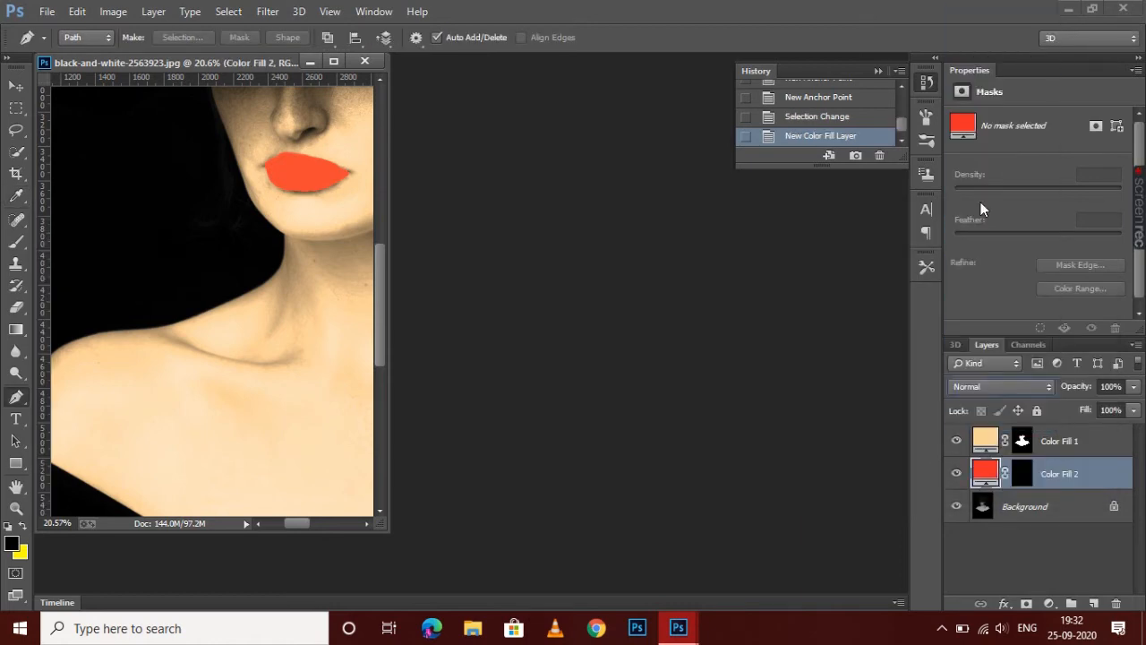
click(1039, 386)
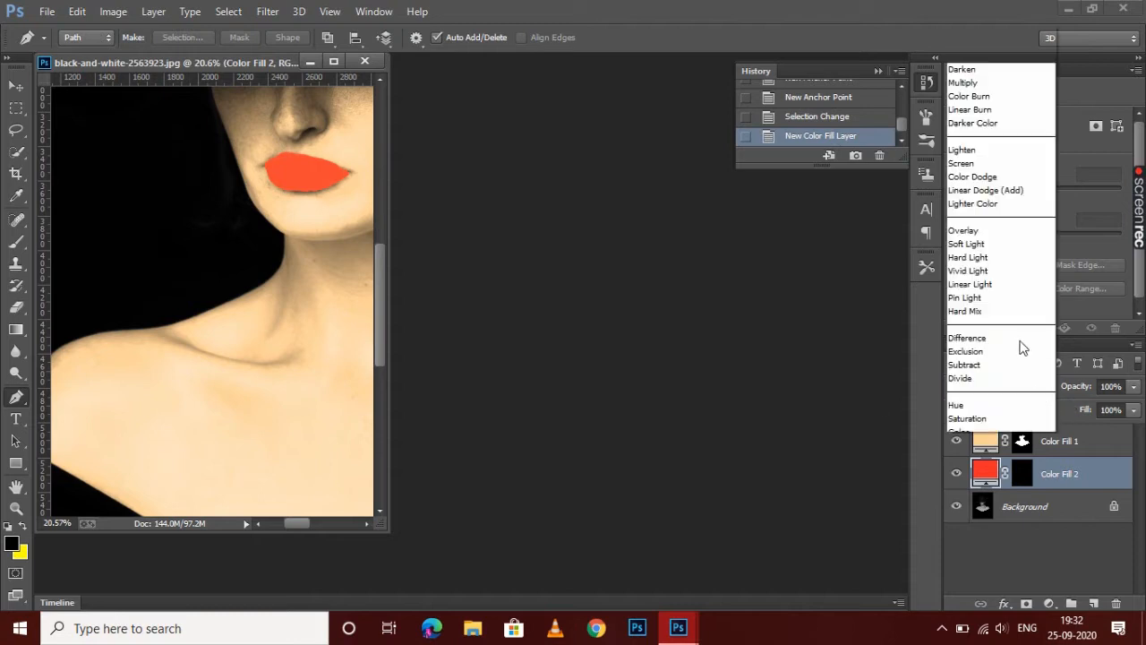
click(989, 209)
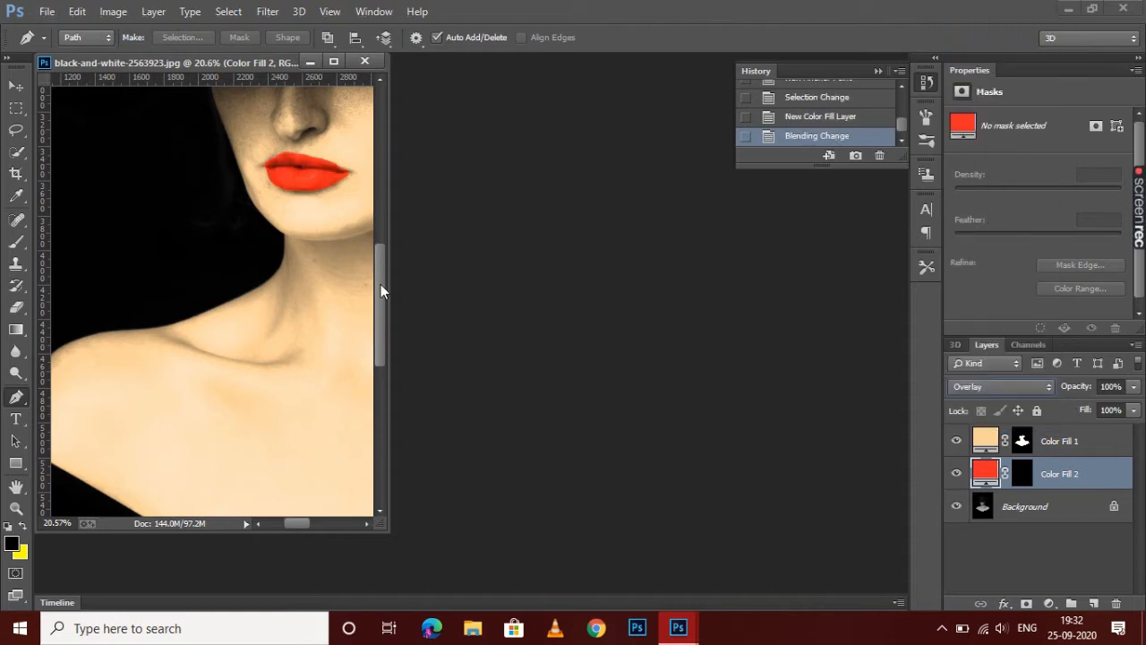
mouse_move(378, 274)
mouse_down()
mouse_move(378, 293)
mouse_move(378, 282)
mouse_up()
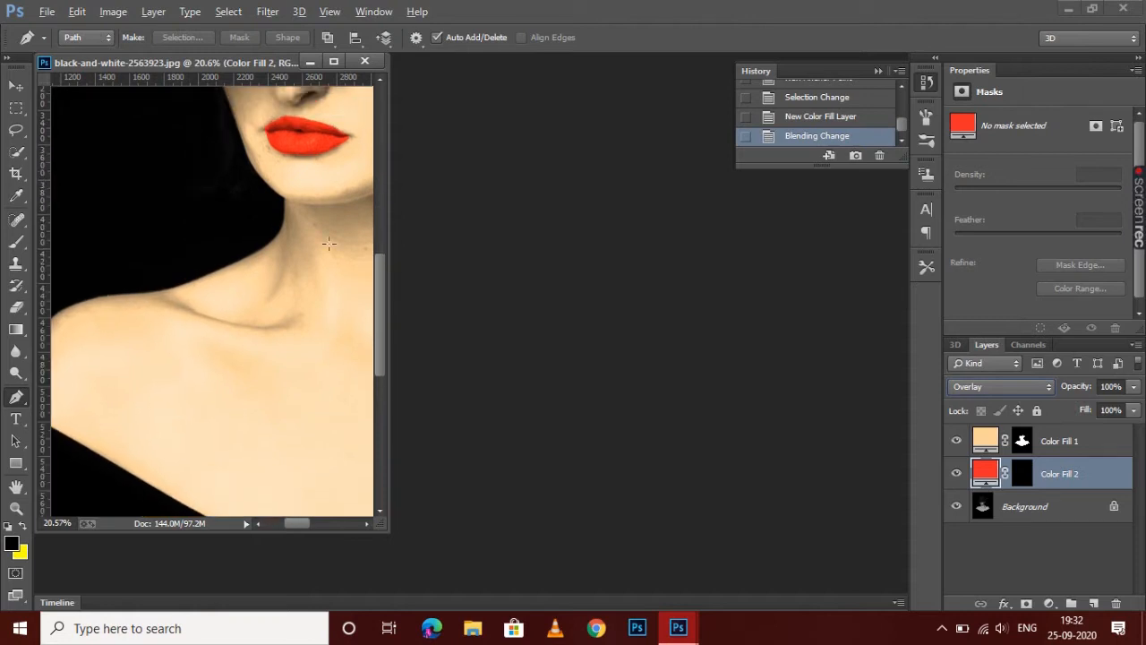
click(17, 86)
scroll(224, 214, down, 12)
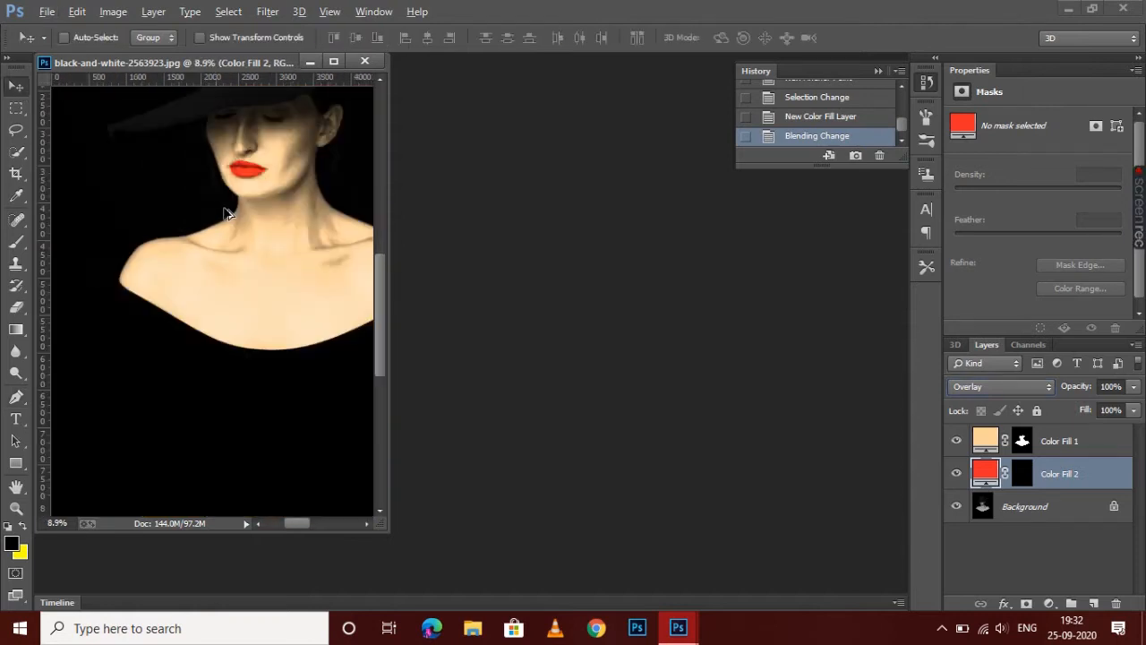
- Inspect the red lip color up close and against the whole portrait
scroll(201, 257, up, 1)
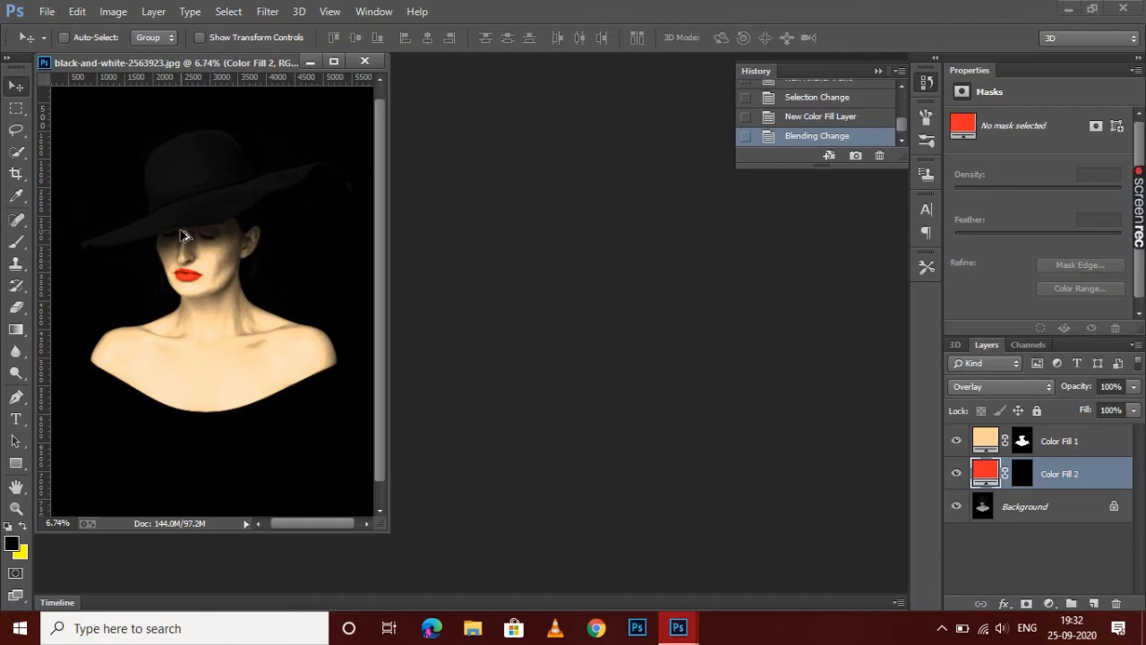
scroll(190, 243, up, 1)
scroll(209, 257, up, 6)
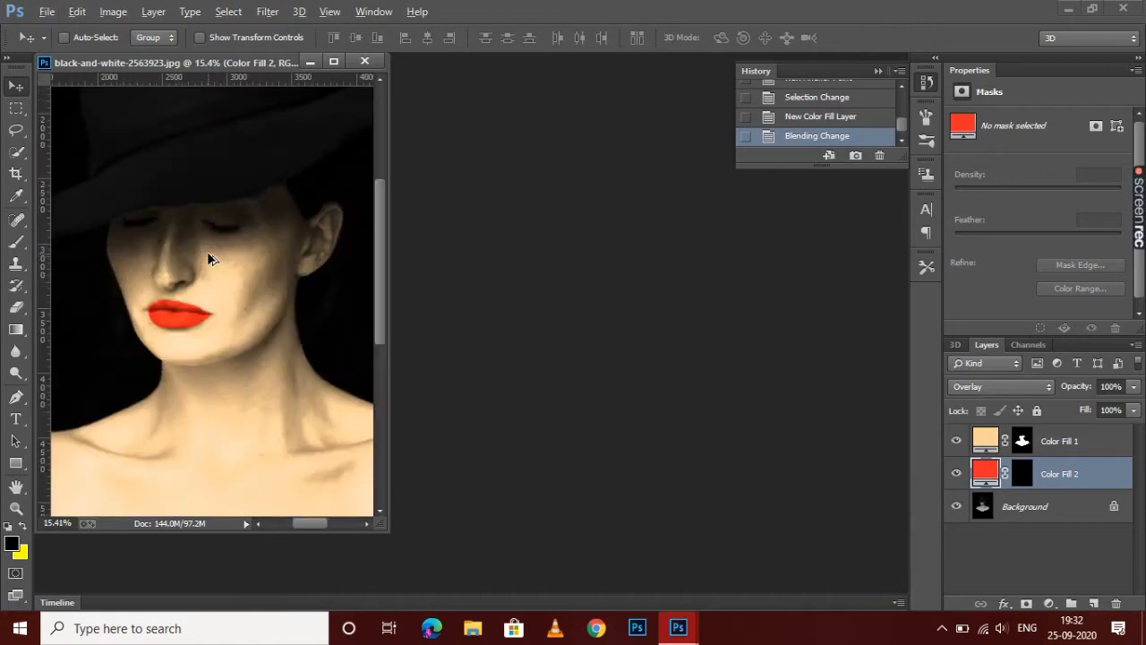
scroll(234, 313, up, 2)
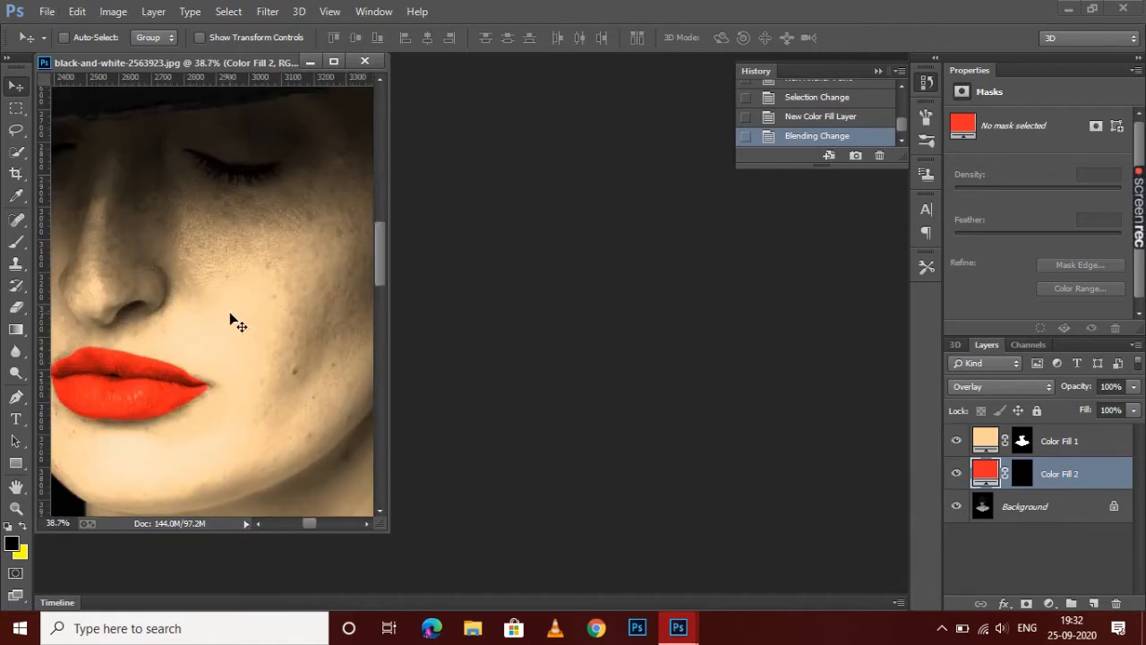
scroll(230, 315, down, 5)
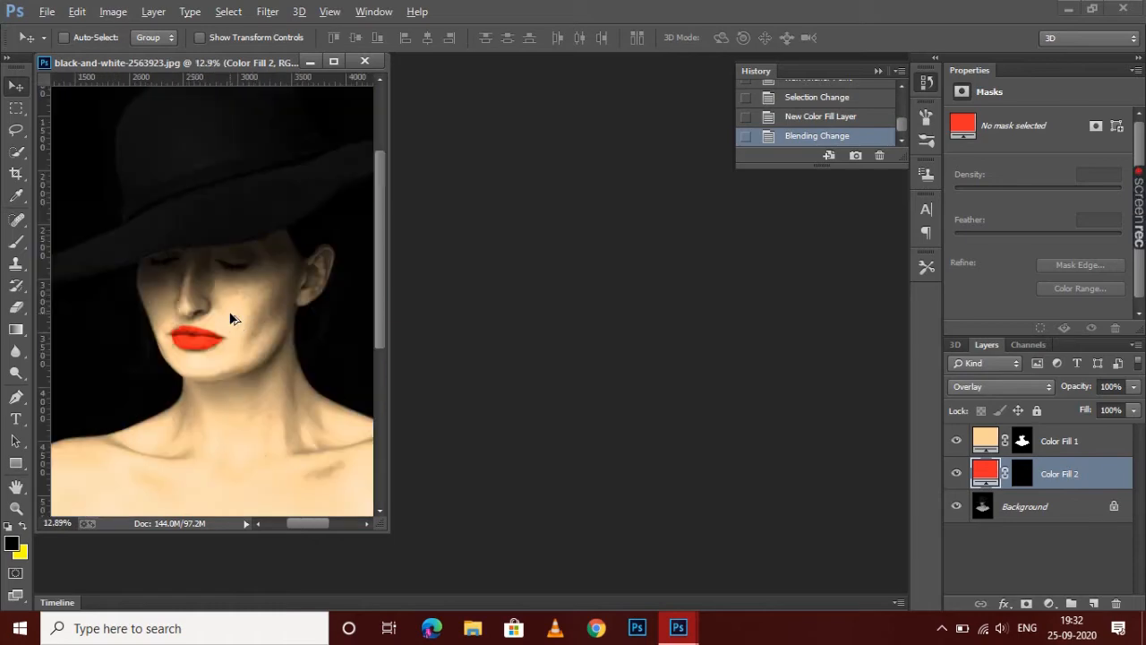
scroll(230, 318, down, 2)
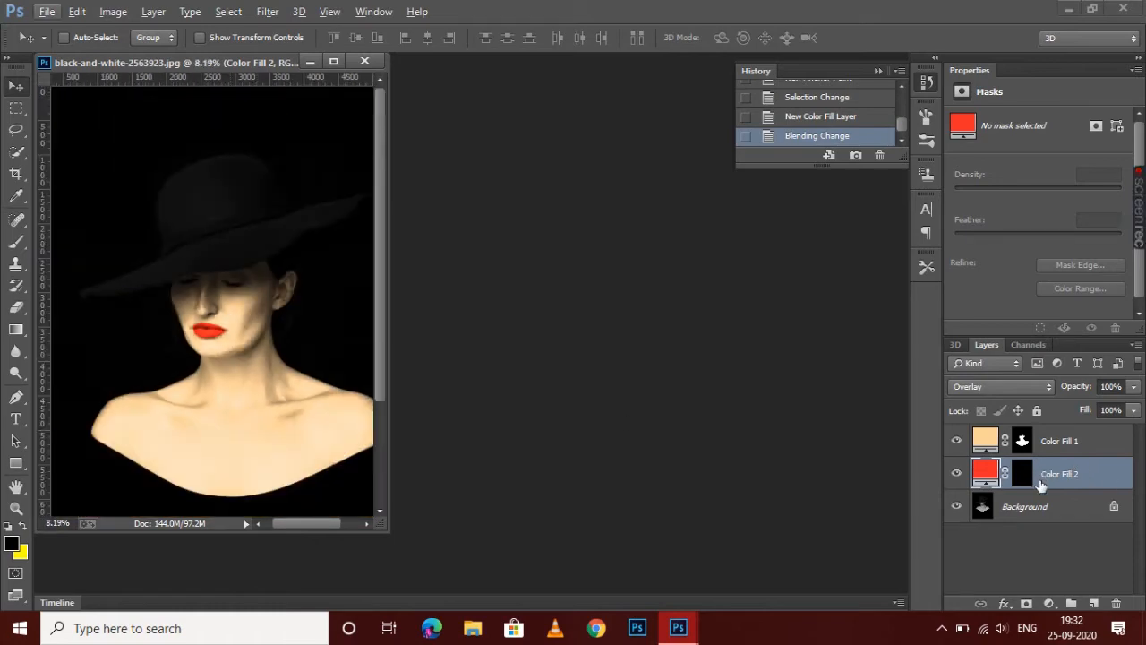
- Retouch the mouth corner nearest the ear on the Background layer with the Content-Aware Spot Healing Brush at size 19
click(1053, 508)
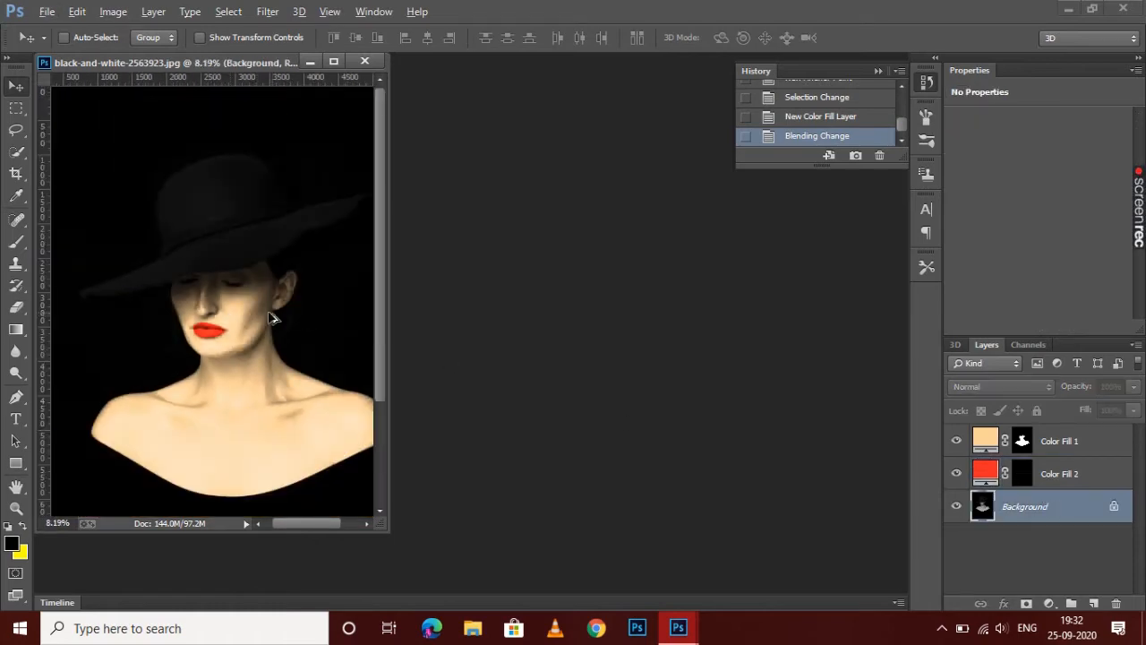
scroll(271, 318, up, 10)
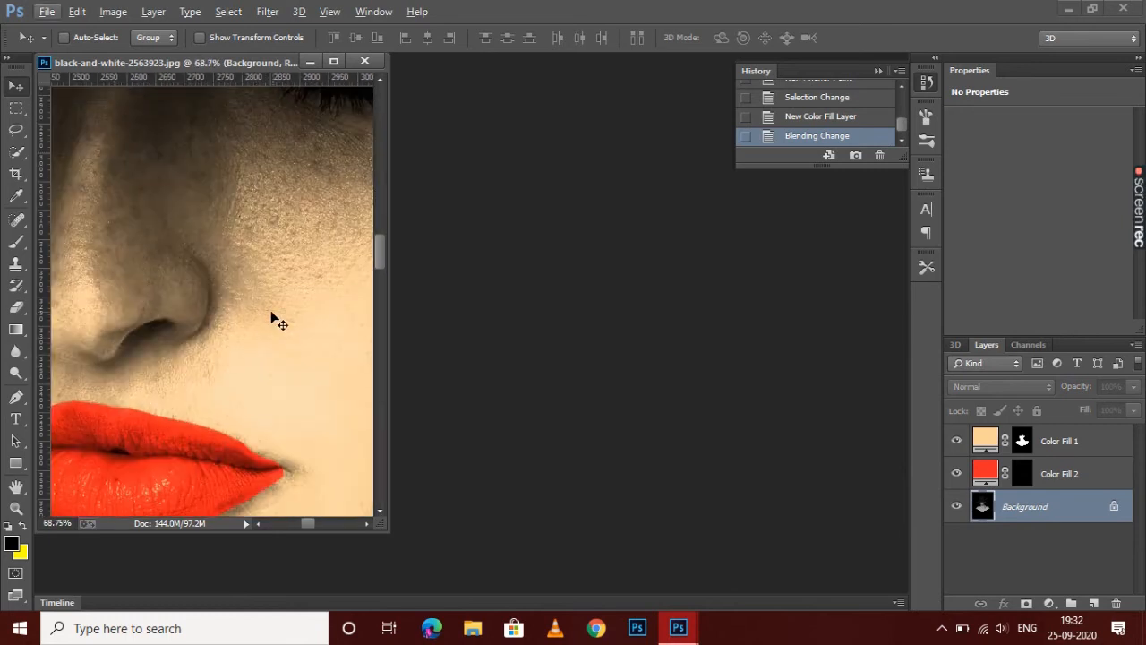
scroll(280, 340, down, 2)
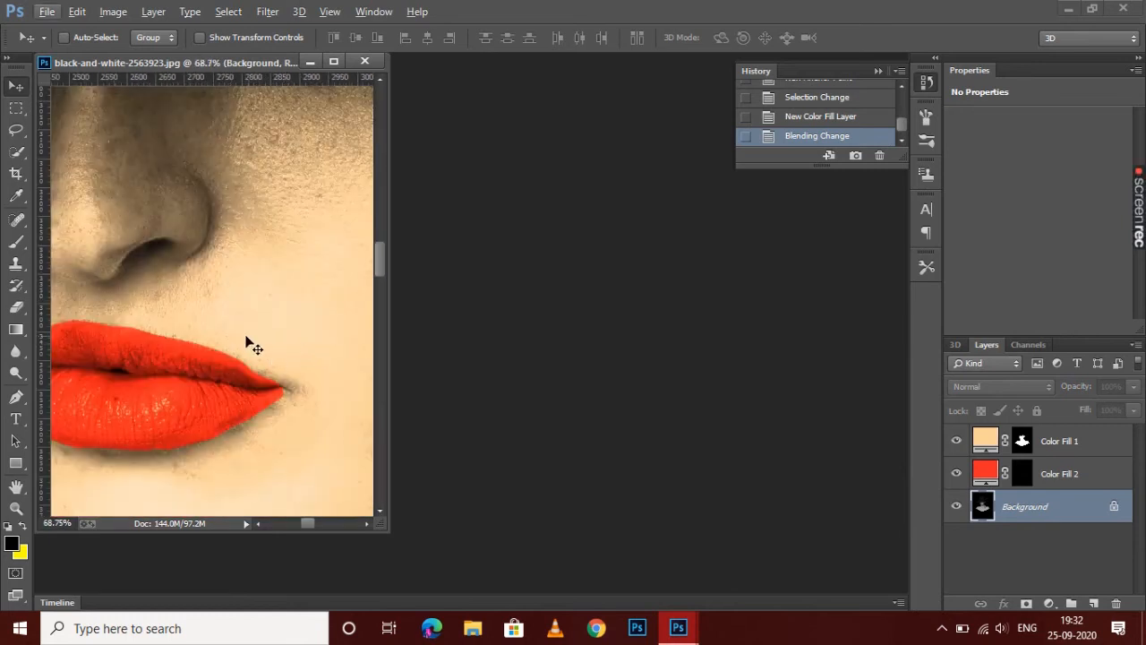
scroll(154, 322, up, 2)
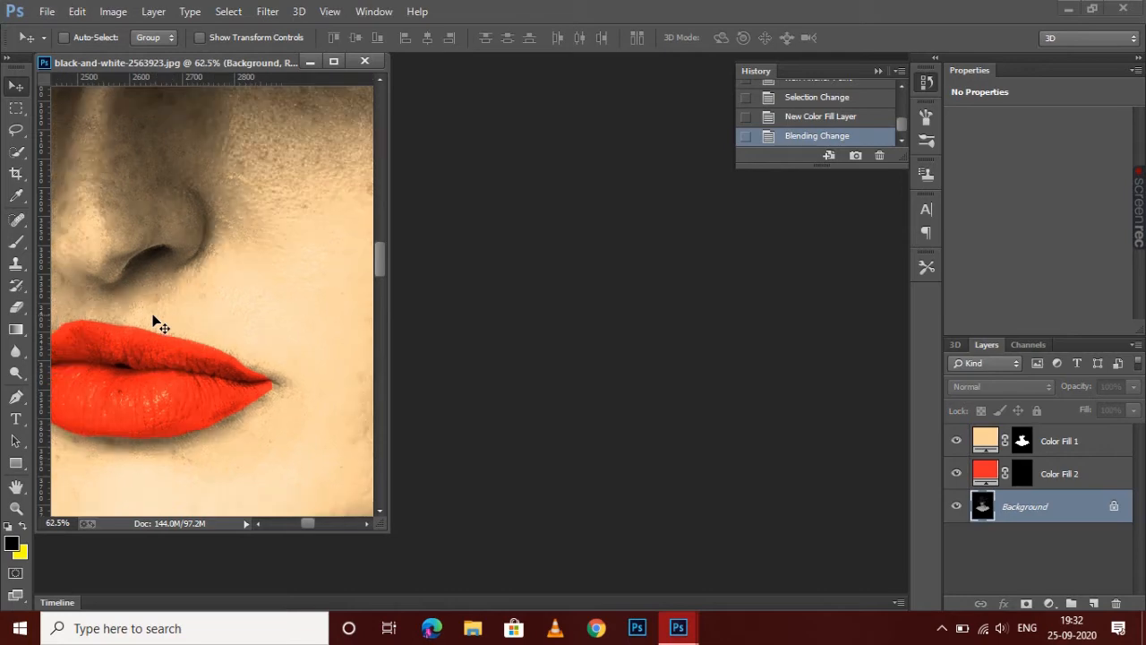
scroll(192, 294, down, 5)
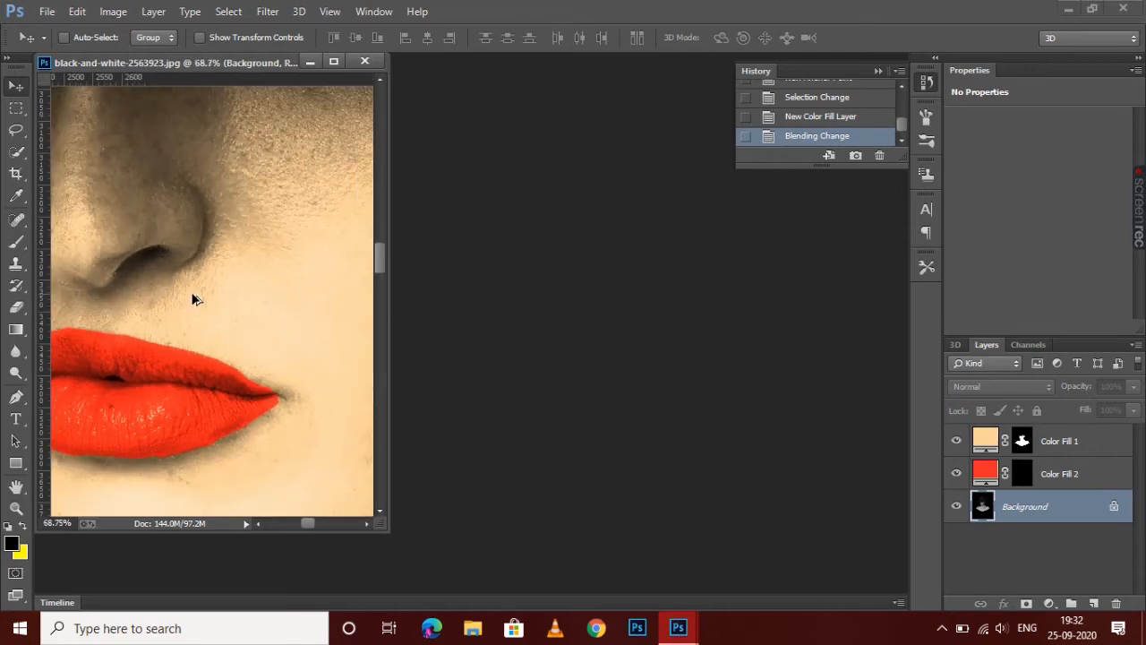
scroll(193, 295, up, 5)
scroll(288, 361, up, 4)
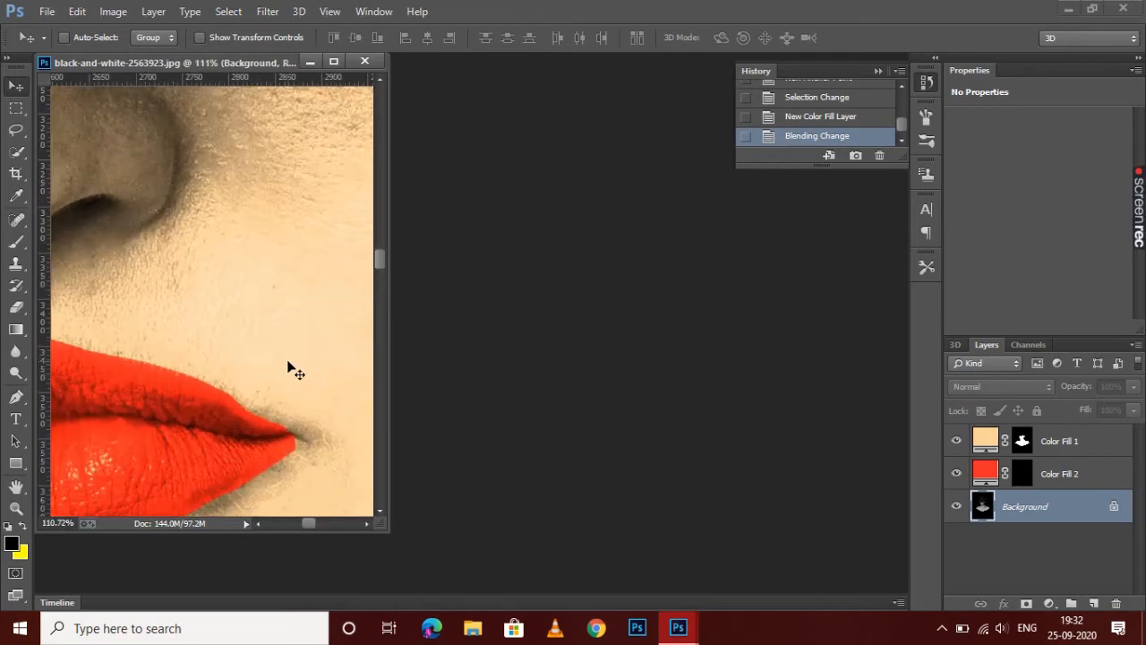
click(16, 219)
click(70, 220)
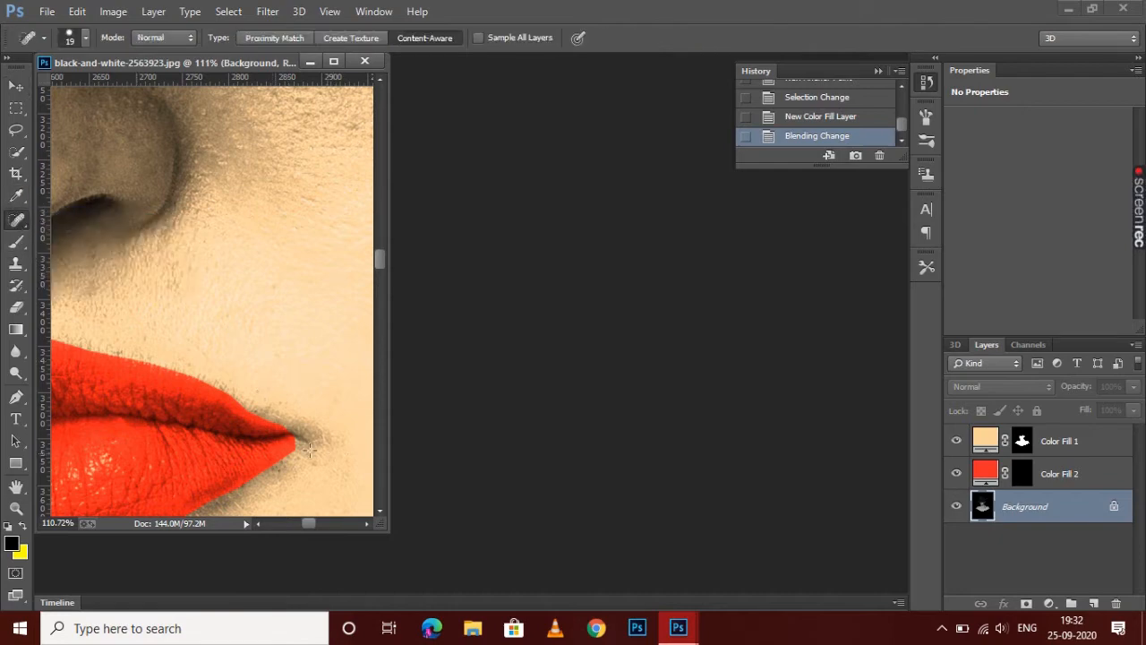
click(289, 453)
click(296, 447)
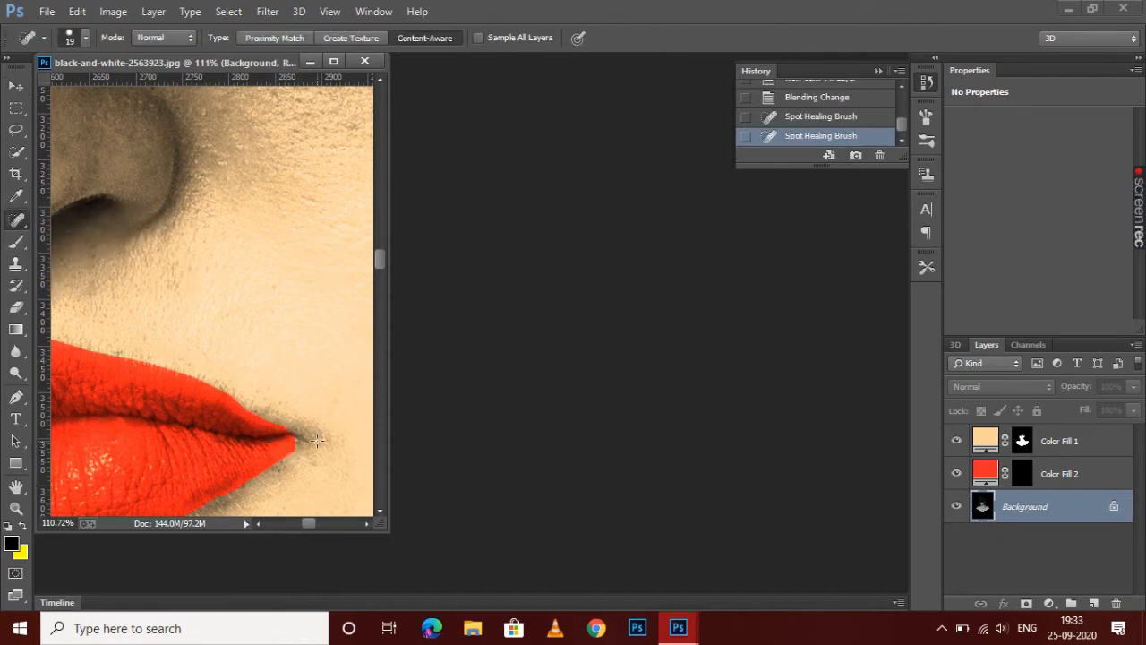
- Merge the red lip fill layer and the skin-tone fill layer down into the Background layer
scroll(235, 326, down, 6)
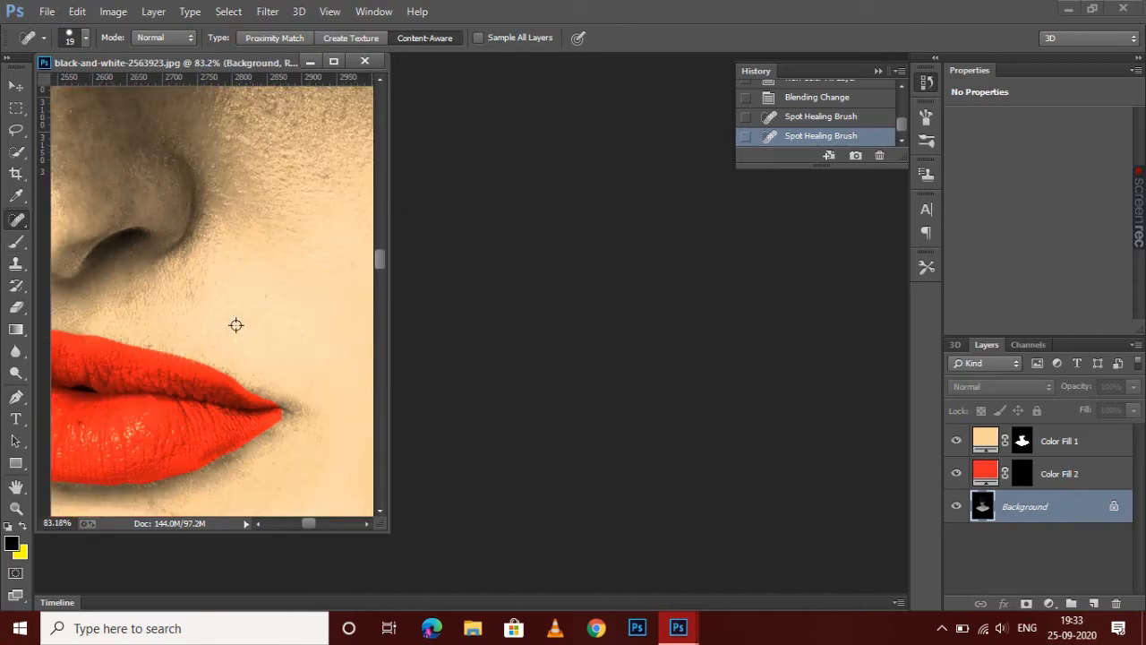
scroll(190, 265, up, 1)
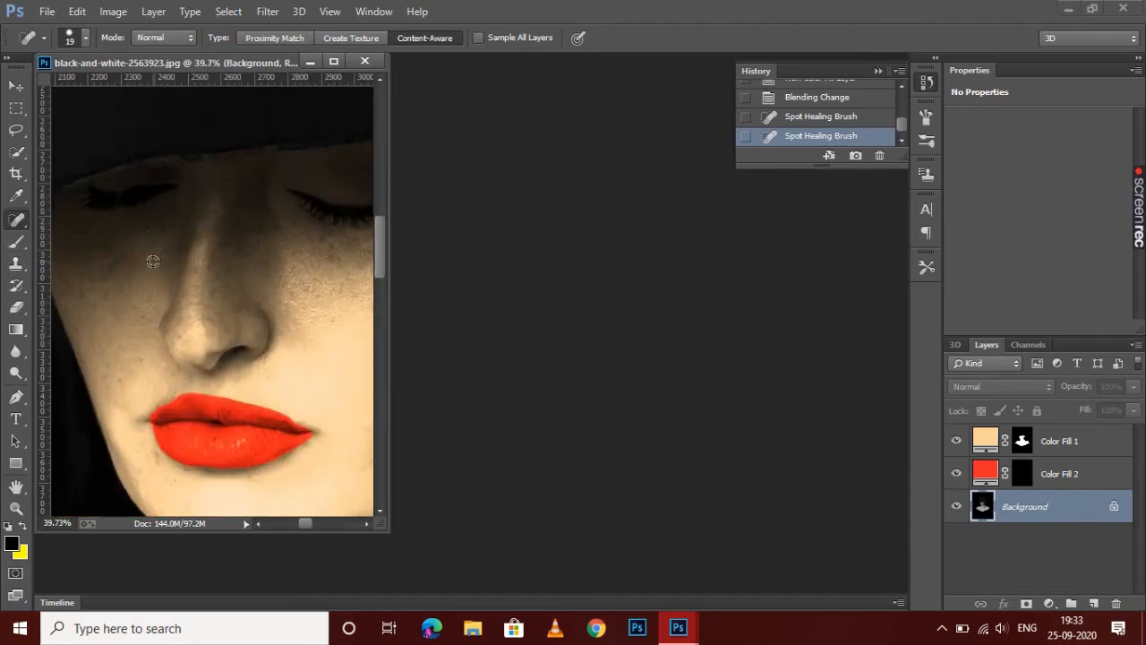
scroll(167, 274, up, 2)
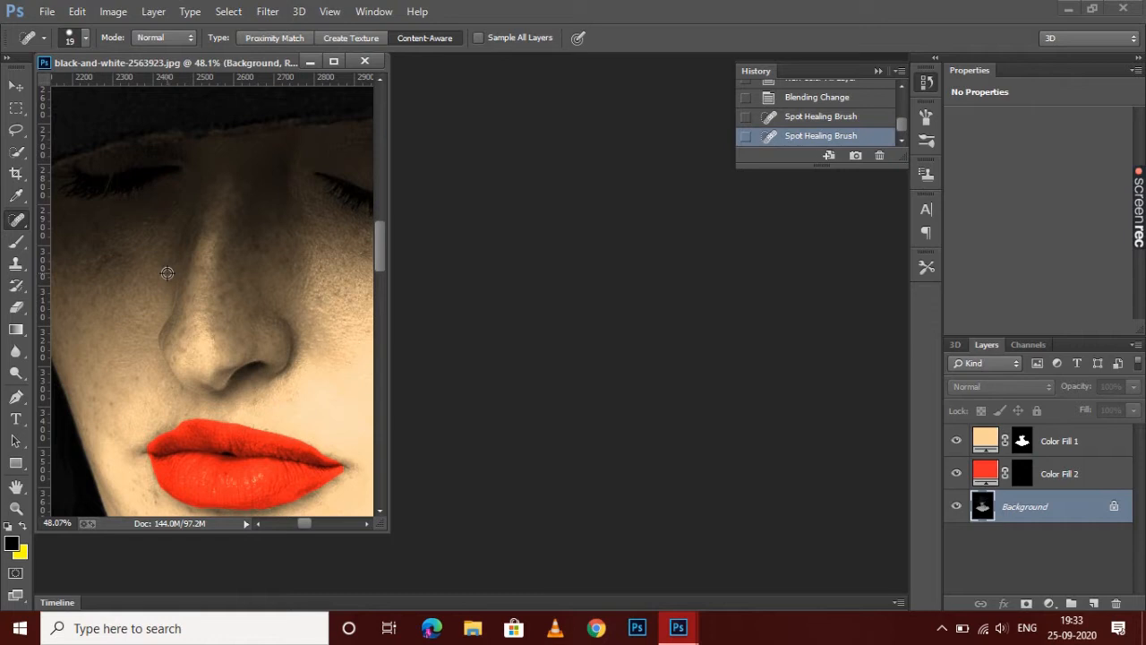
scroll(166, 271, down, 10)
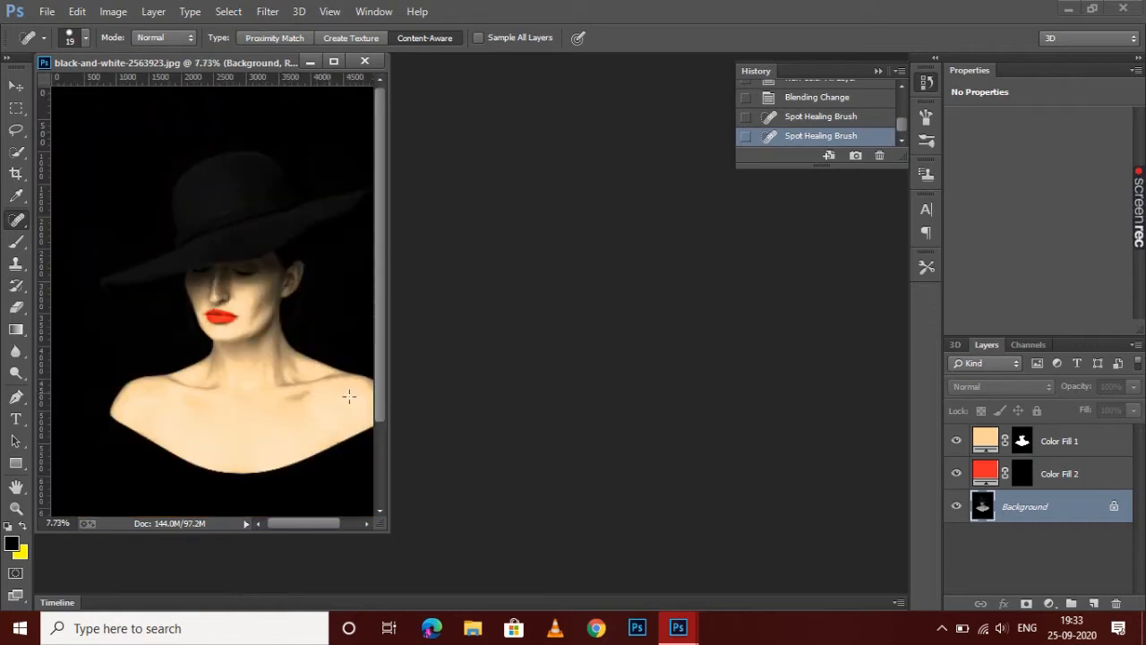
scroll(209, 379, down, 1)
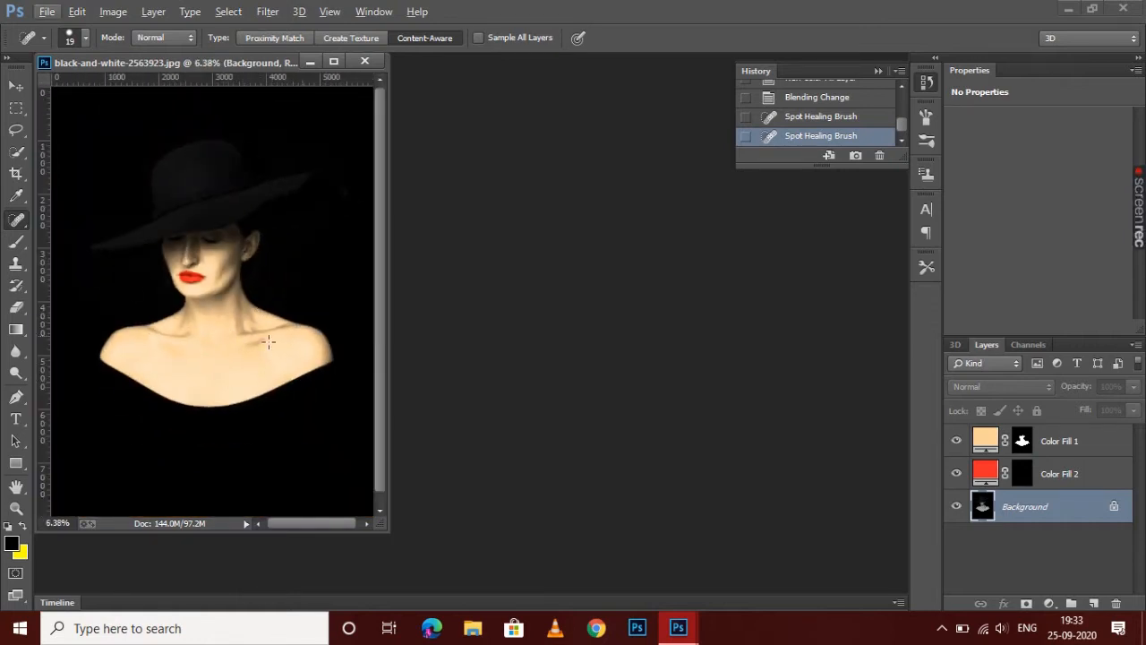
scroll(216, 292, up, 3)
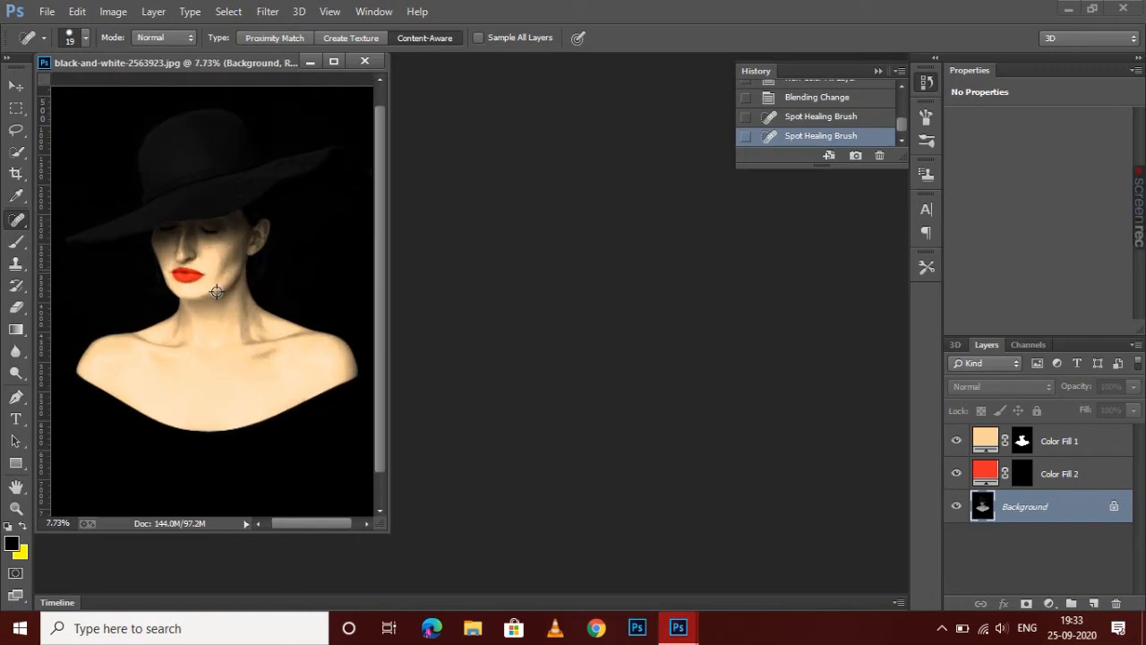
scroll(216, 292, down, 2)
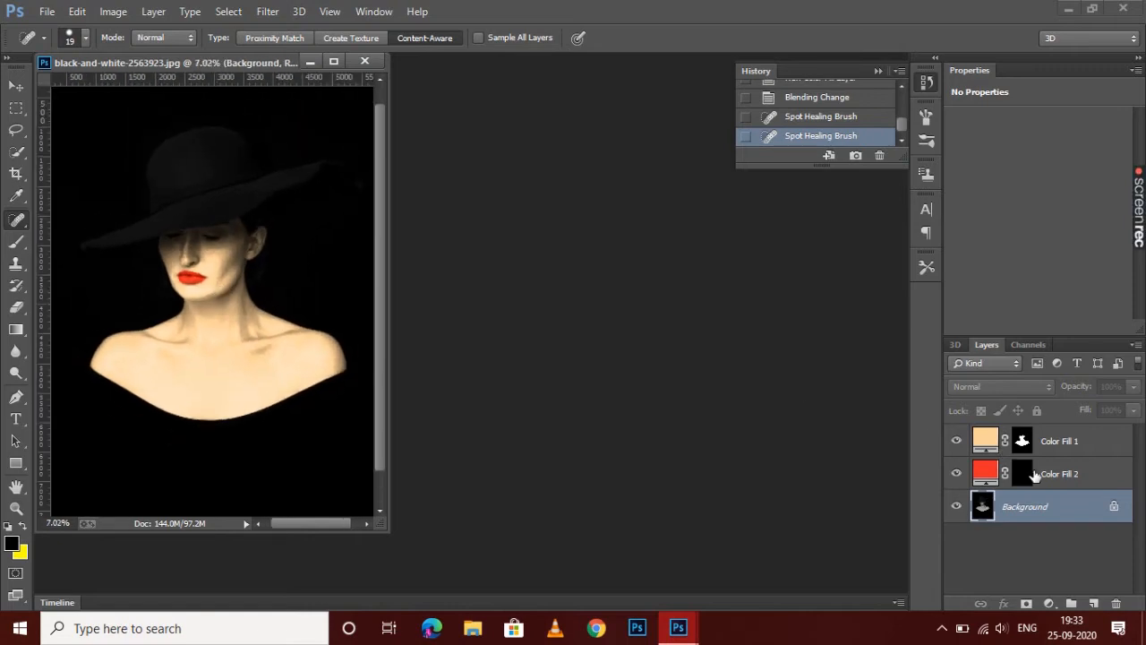
right_click(1034, 474)
click(808, 477)
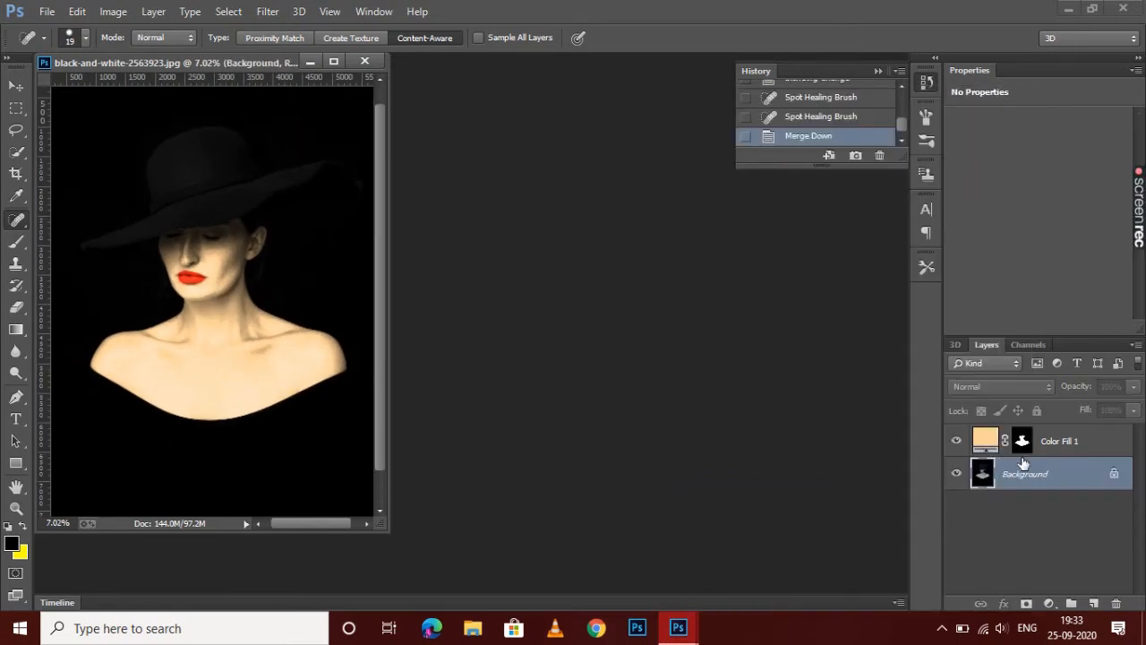
right_click(1044, 443)
click(726, 479)
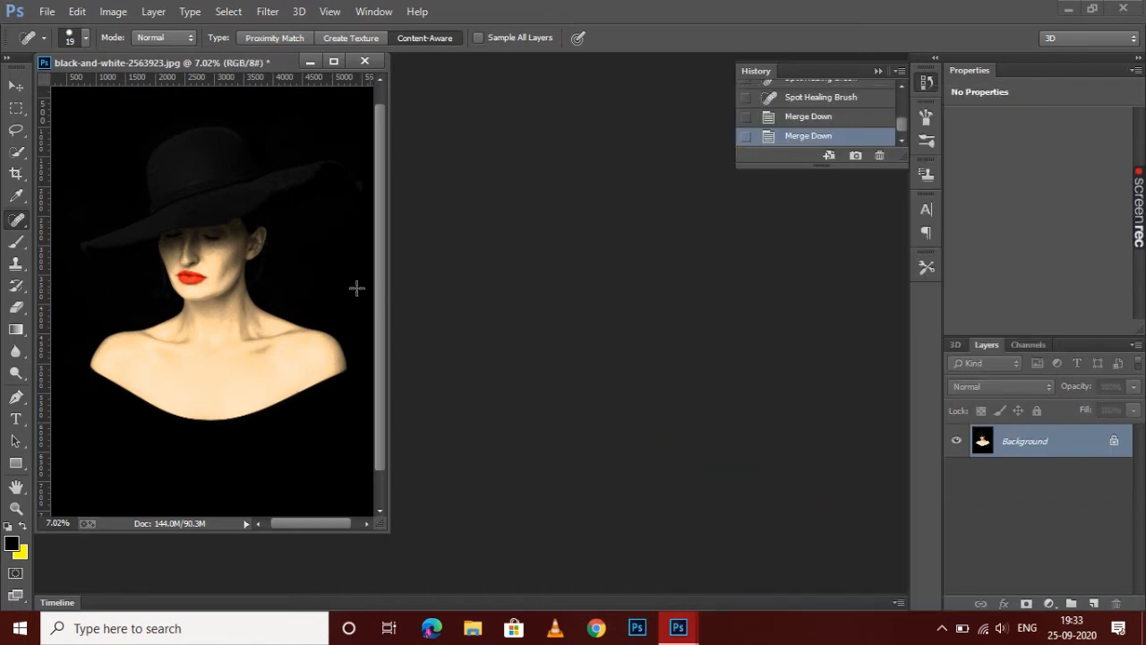
- Patch the hard red edge at the mouth corner nearest the ear with the Patch tool and clear the selection
scroll(193, 276, up, 10)
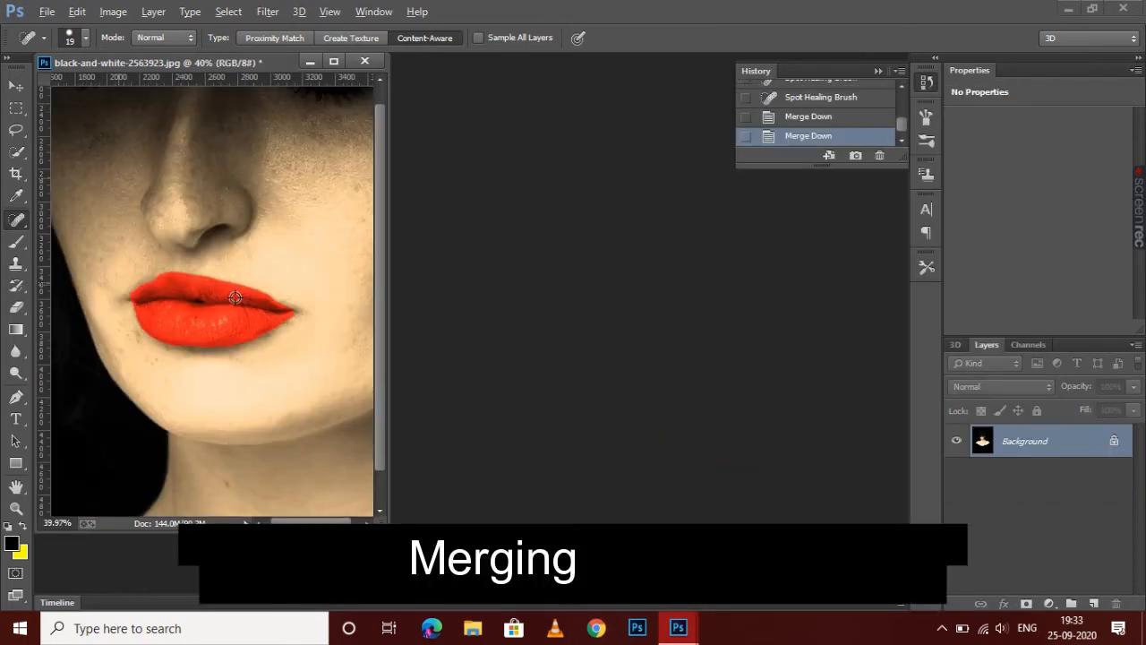
right_click(16, 219)
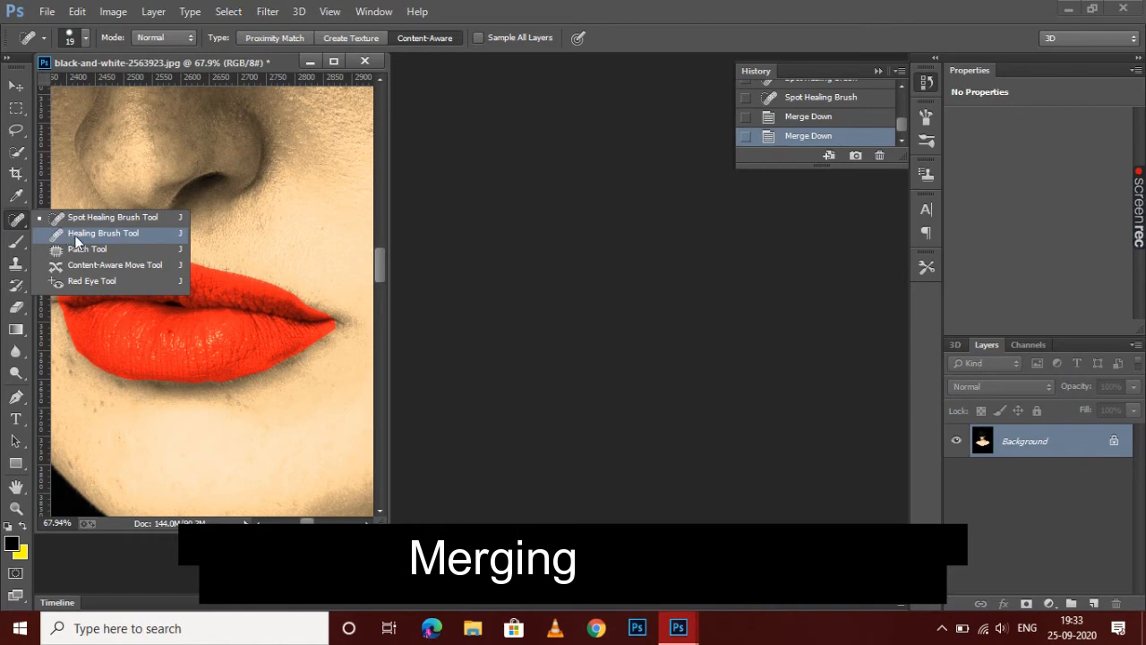
click(80, 242)
right_click(19, 221)
click(61, 254)
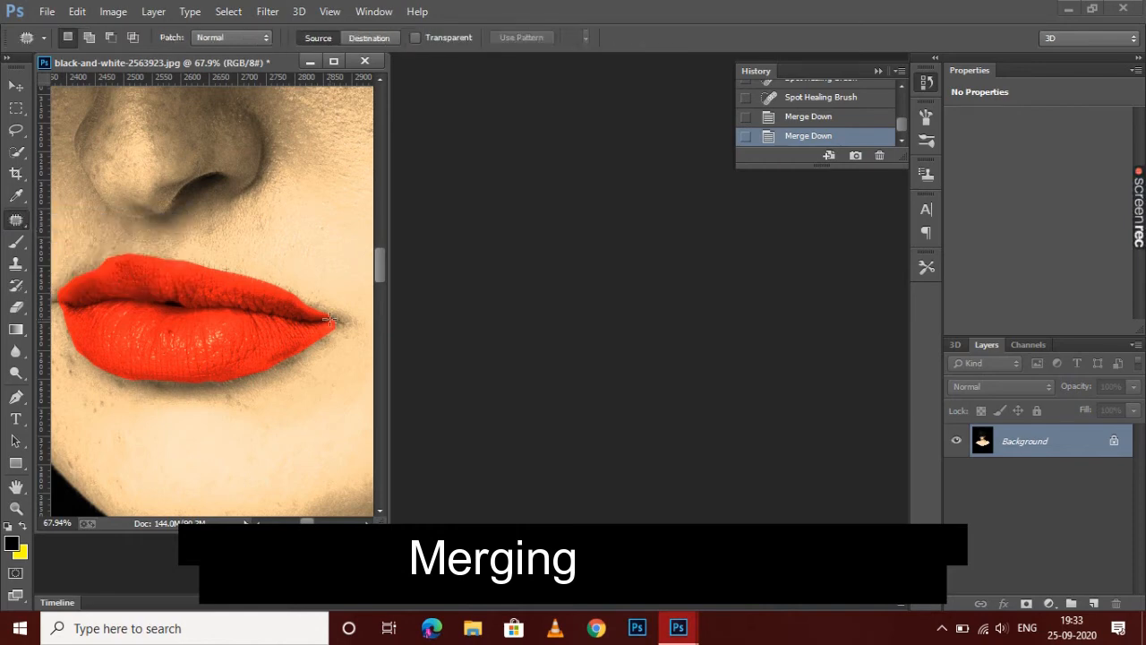
scroll(342, 320, up, 3)
scroll(342, 321, up, 2)
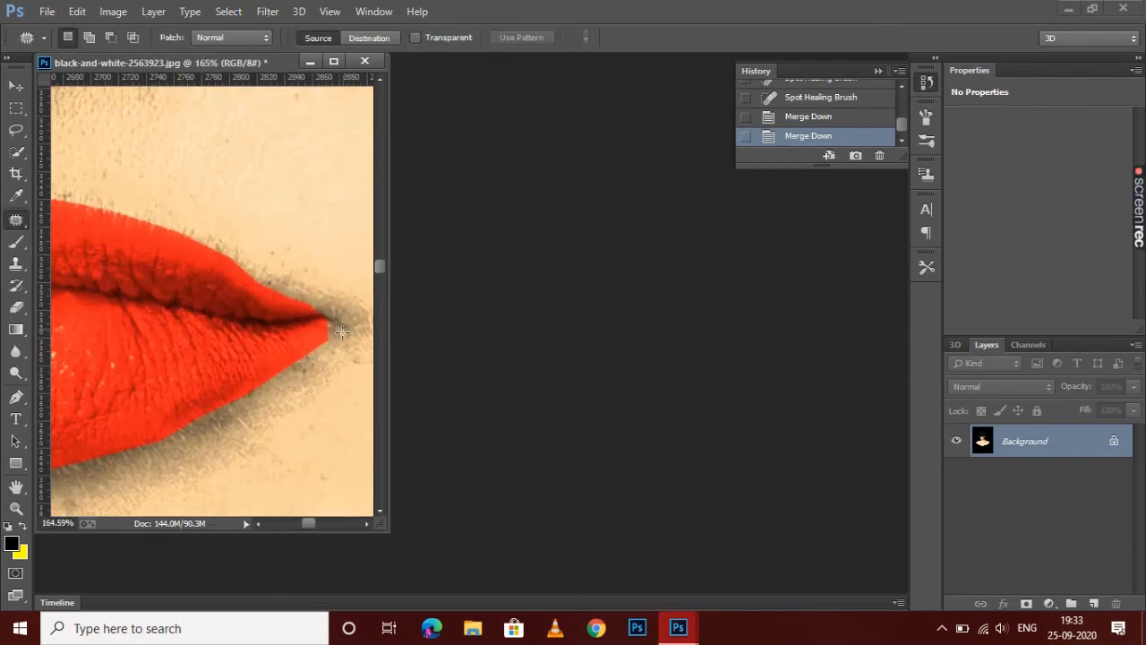
mouse_move(318, 328)
mouse_down()
mouse_move(329, 317)
mouse_move(332, 363)
mouse_up()
key(ctrl+d)
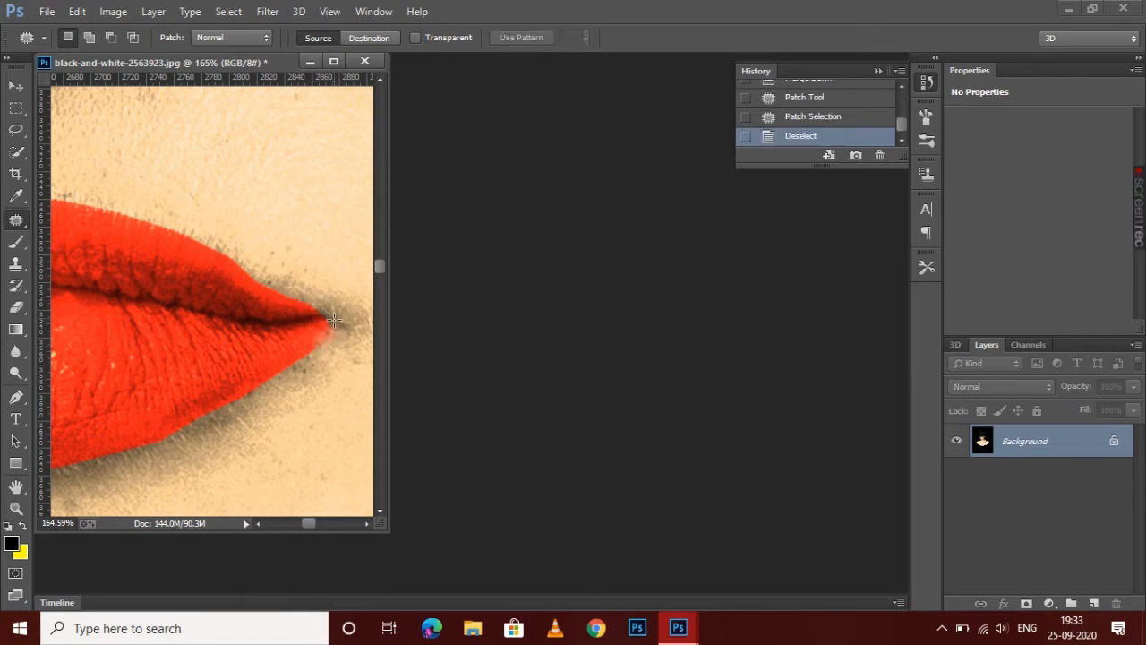
- Patch the shadowed skin just above the same mouth corner and deselect it
drag(296, 305, 307, 308)
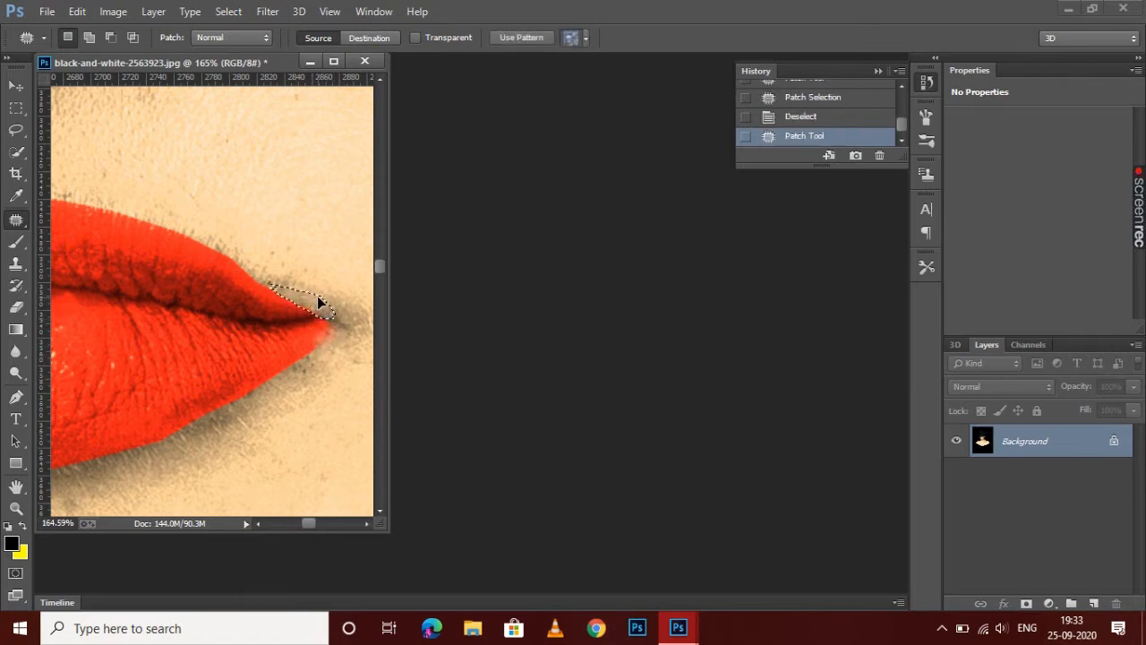
scroll(335, 291, down, 5)
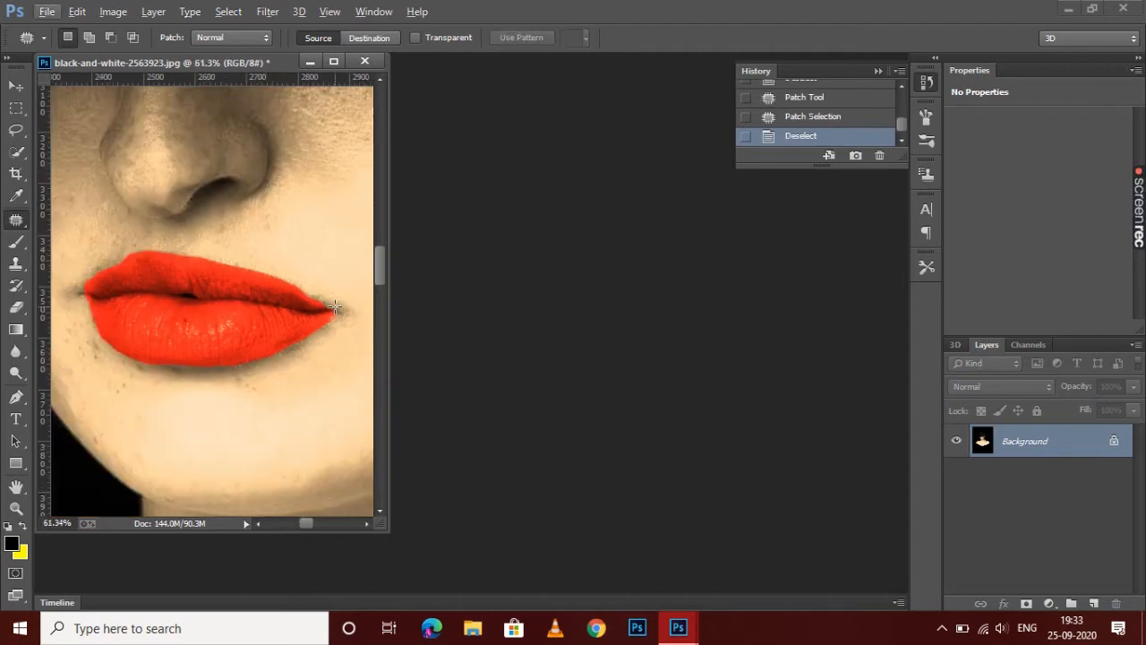
key(alt)
click(330, 326)
- Duplicate the merged Background layer
scroll(325, 309, down, 8)
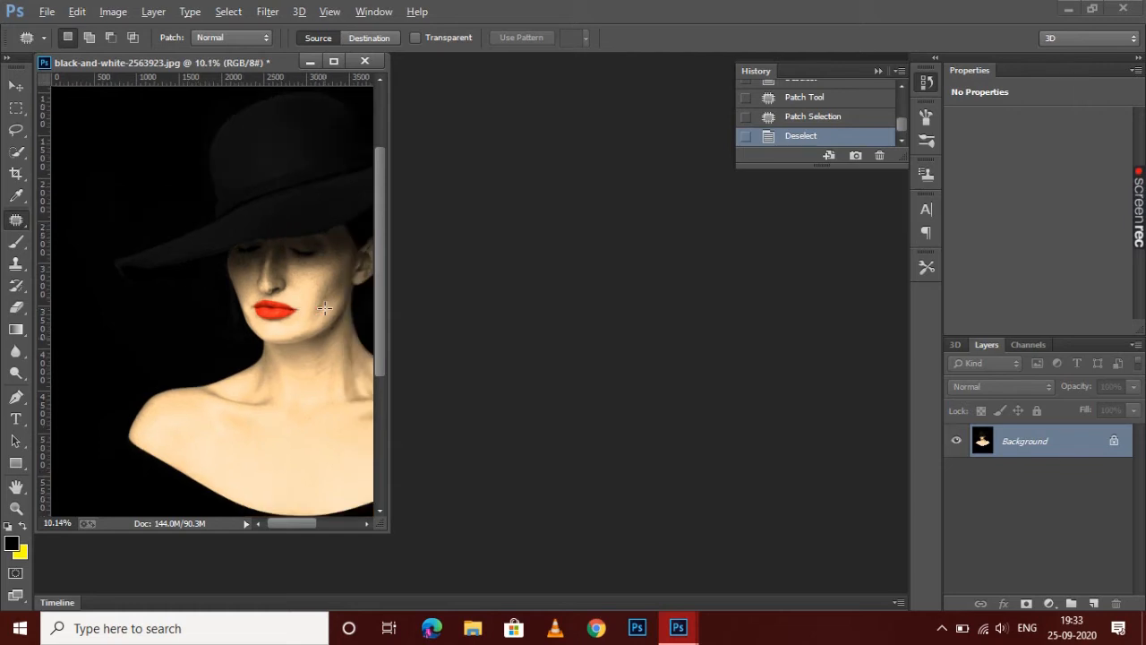
right_click(1021, 455)
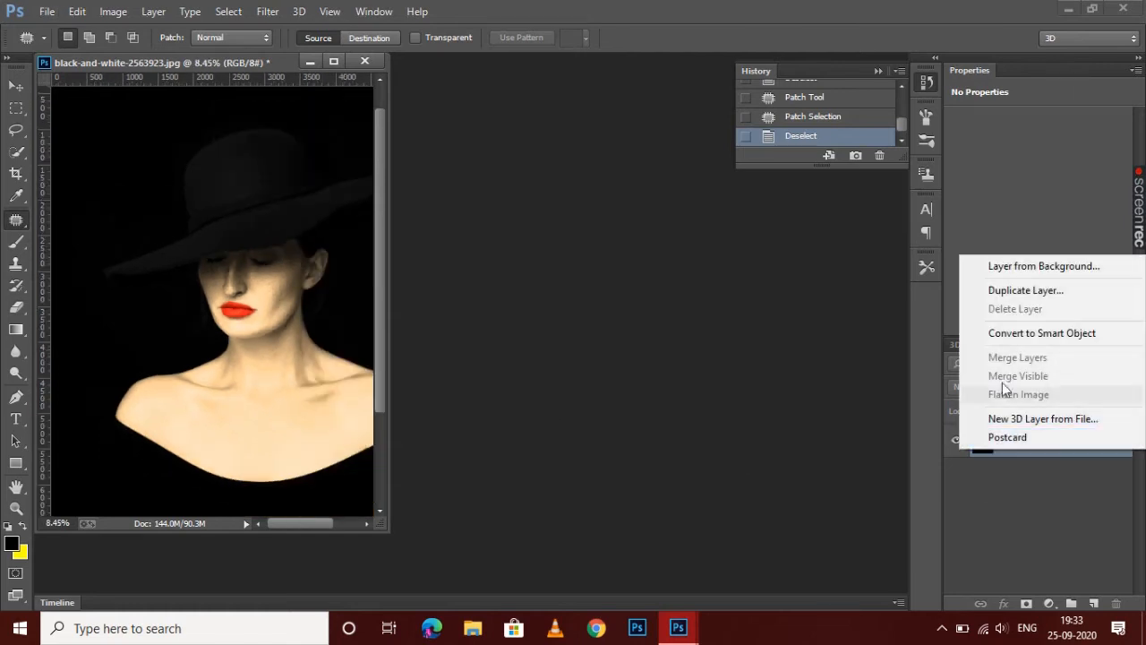
click(1024, 289)
click(695, 190)
- Sample the light skin tone from the cheek as the foreground color with the Eyedropper tool
scroll(251, 230, up, 4)
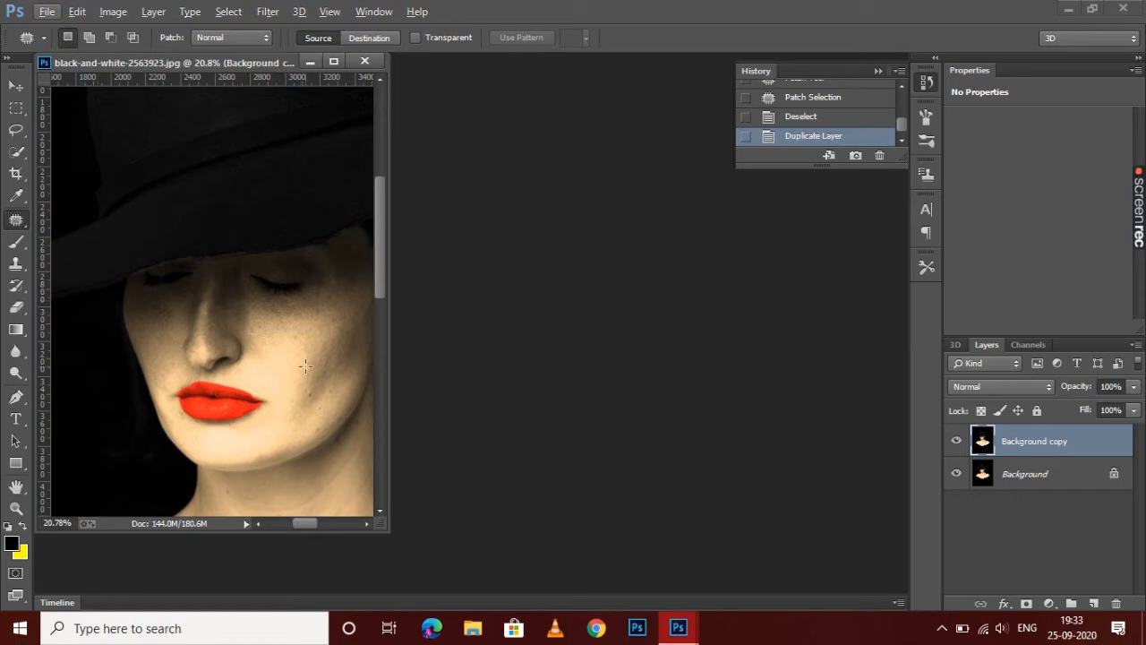
click(20, 199)
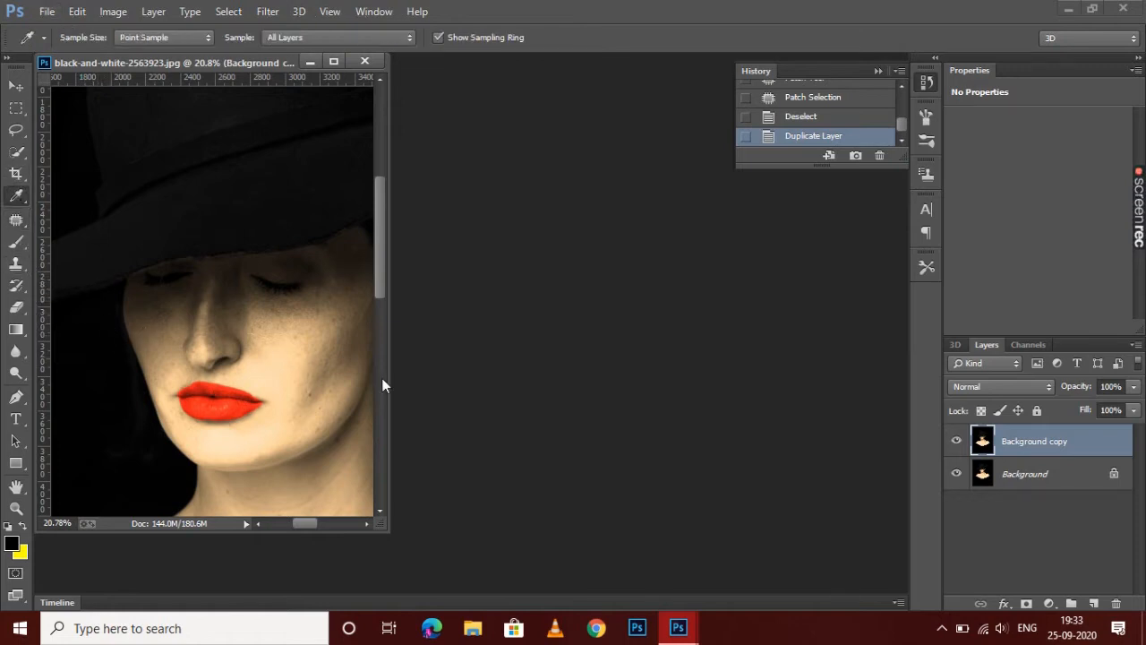
click(294, 362)
- Try painting the sampled skin tone over the shaded cheek beside the nose with a size 195 brush, and undo the stroke
click(24, 250)
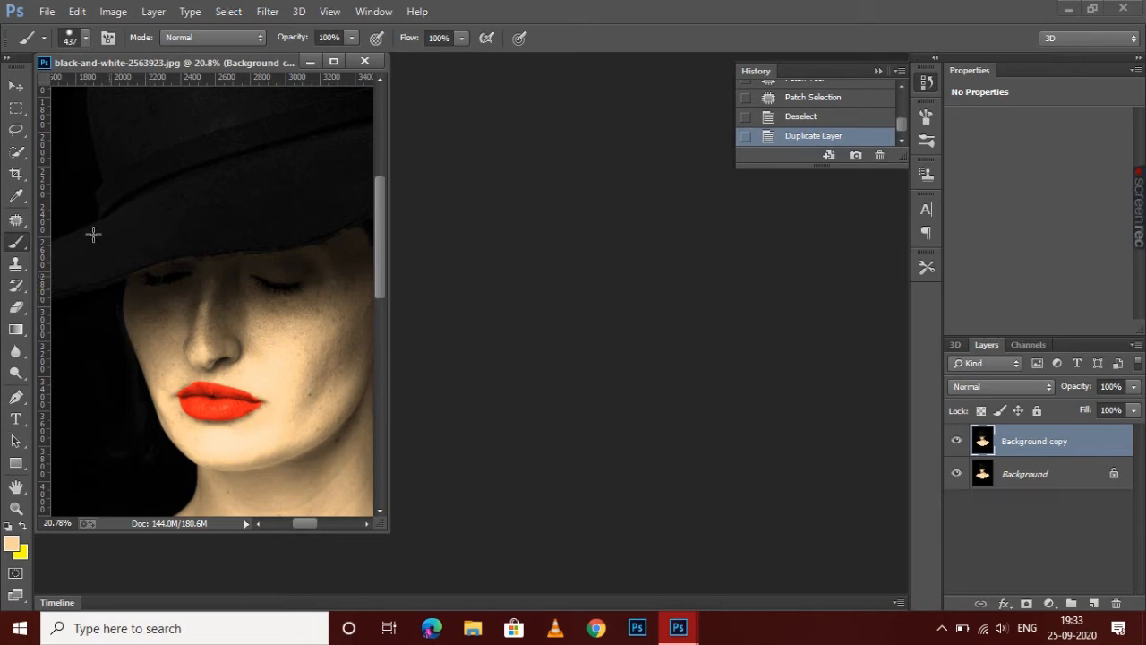
click(85, 37)
click(164, 91)
mouse_move(158, 328)
mouse_down()
mouse_move(157, 339)
mouse_move(135, 310)
mouse_up()
key(ctrl+z)
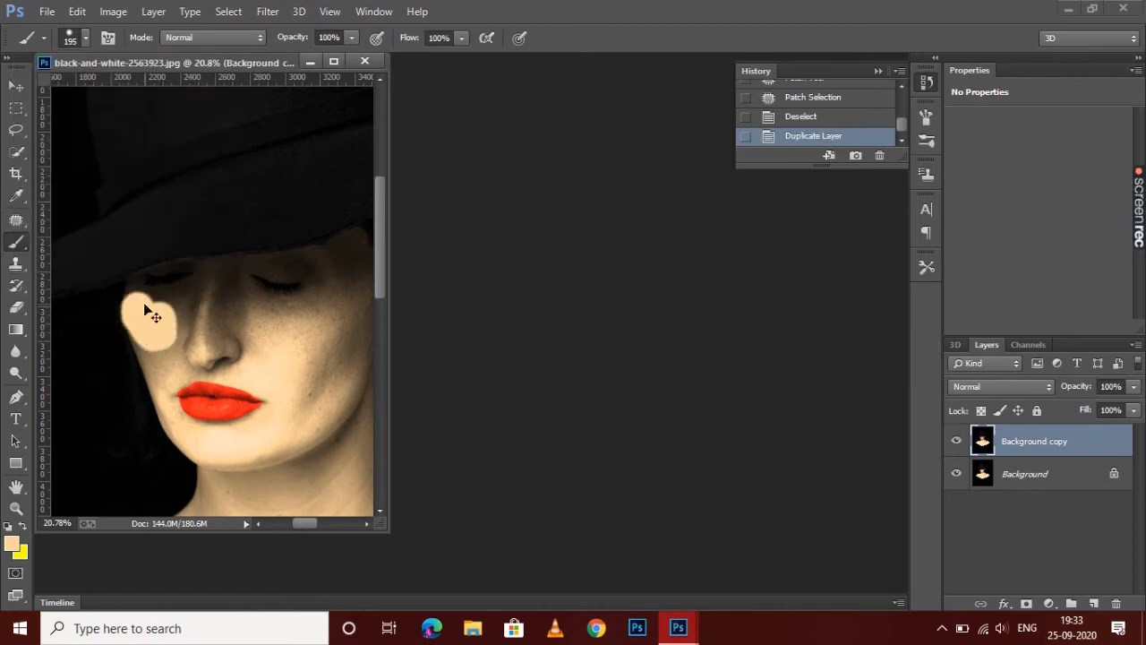
- Lower the brush hardness and dab the sampled skin tone over the shadowed skin below both eyes and across the nose bridge
click(85, 38)
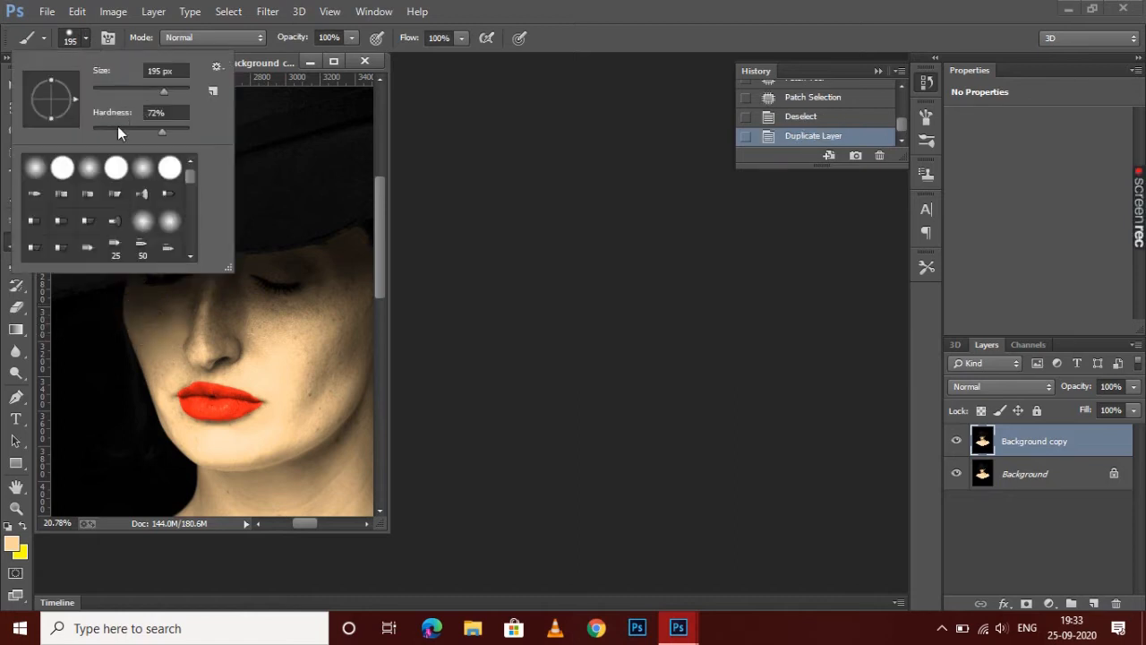
click(117, 132)
click(145, 309)
click(159, 318)
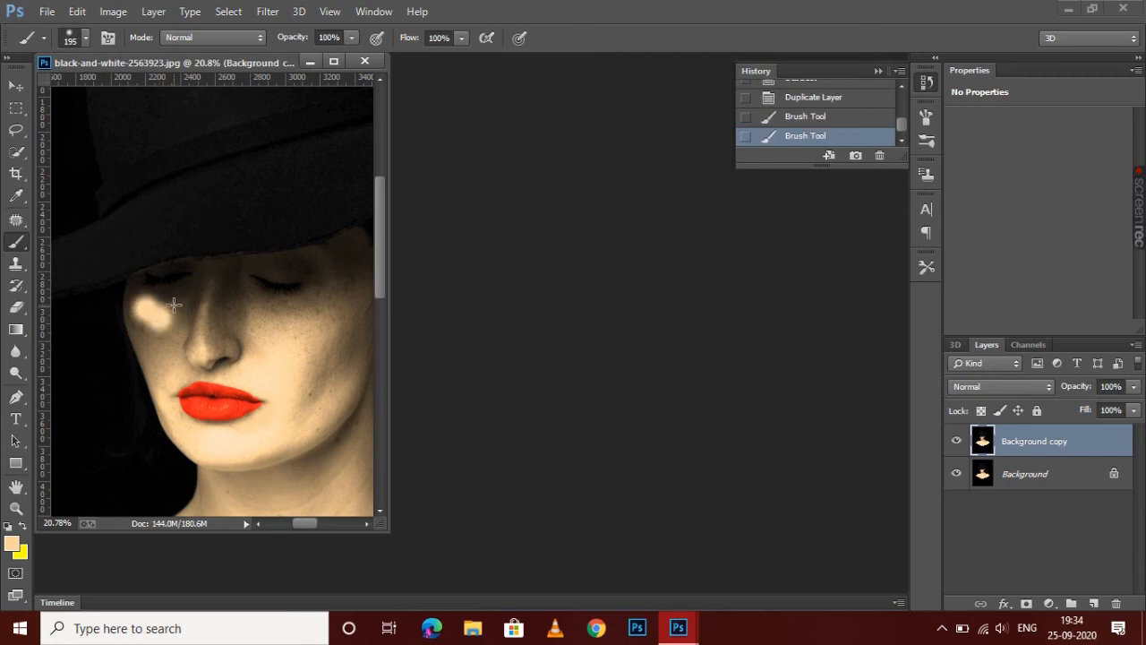
click(174, 305)
click(157, 301)
click(137, 301)
drag(186, 296, 218, 290)
click(231, 305)
click(272, 310)
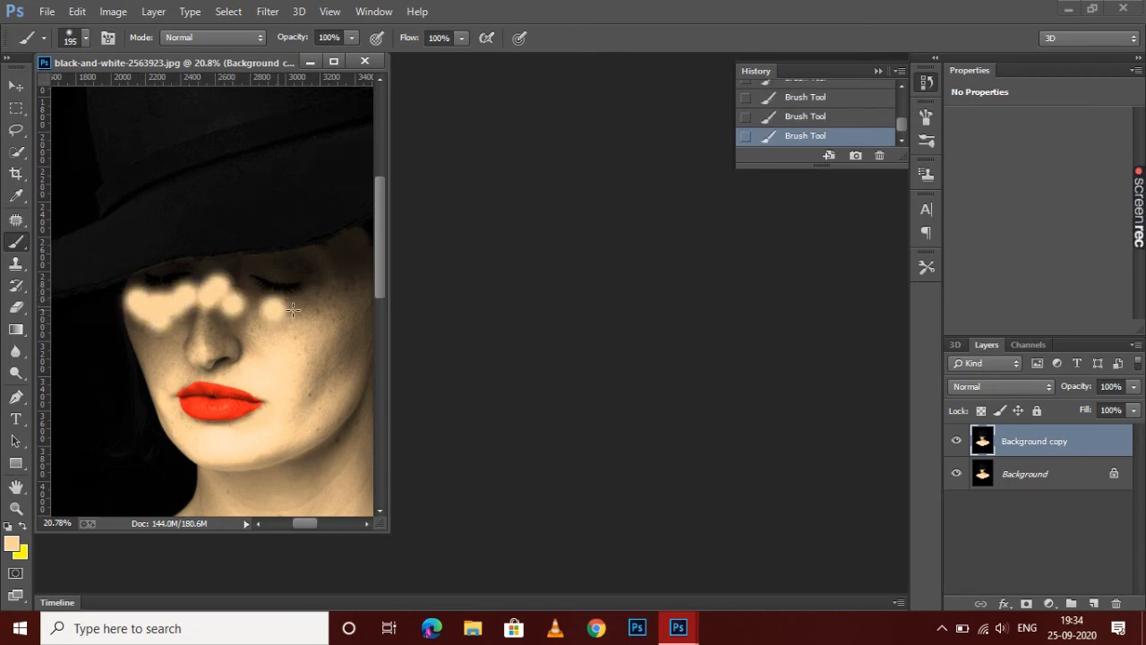
- Set the painted Background copy layer's opacity to 6% and merge it down into the Background
click(1134, 386)
drag(1080, 404, 1051, 404)
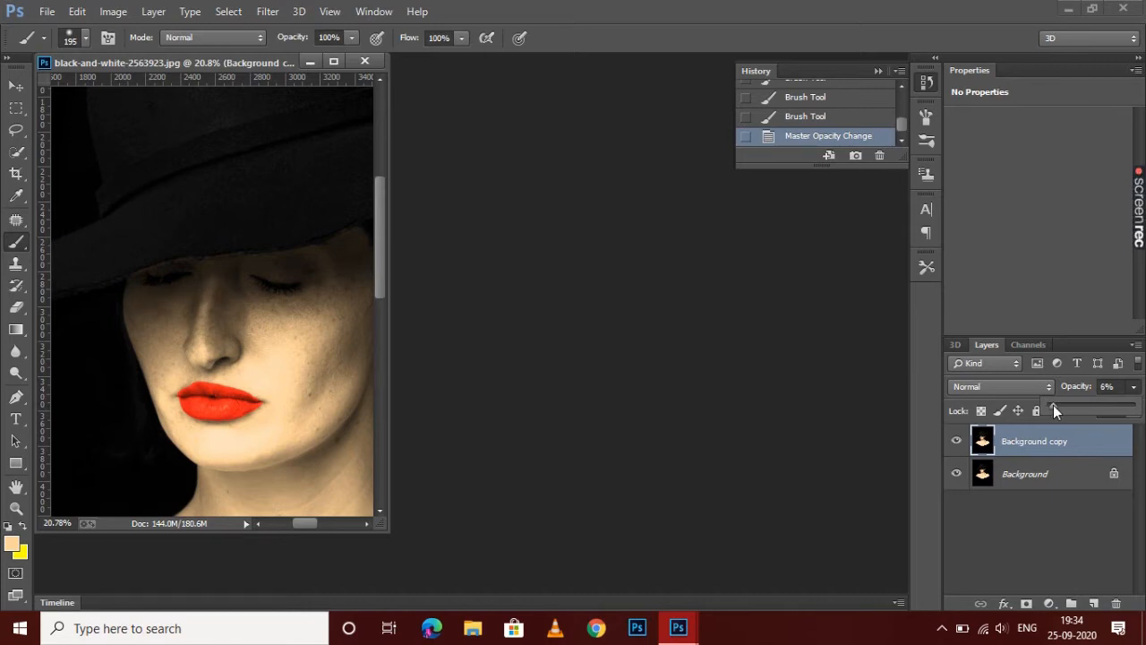
scroll(246, 345, down, 3)
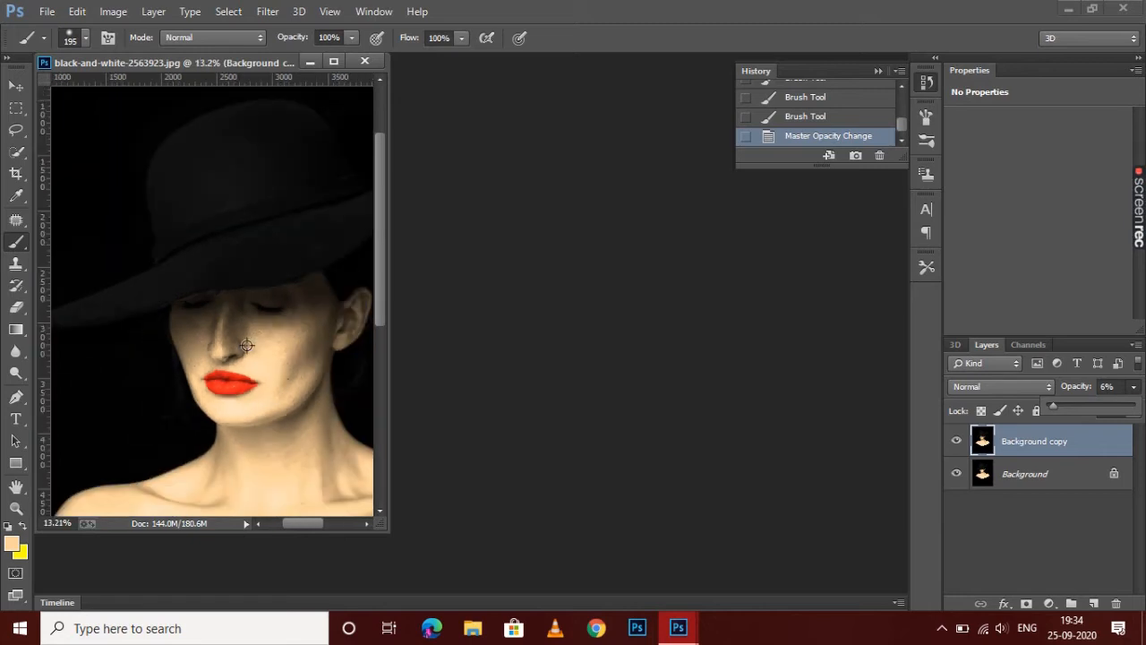
right_click(1054, 446)
click(782, 481)
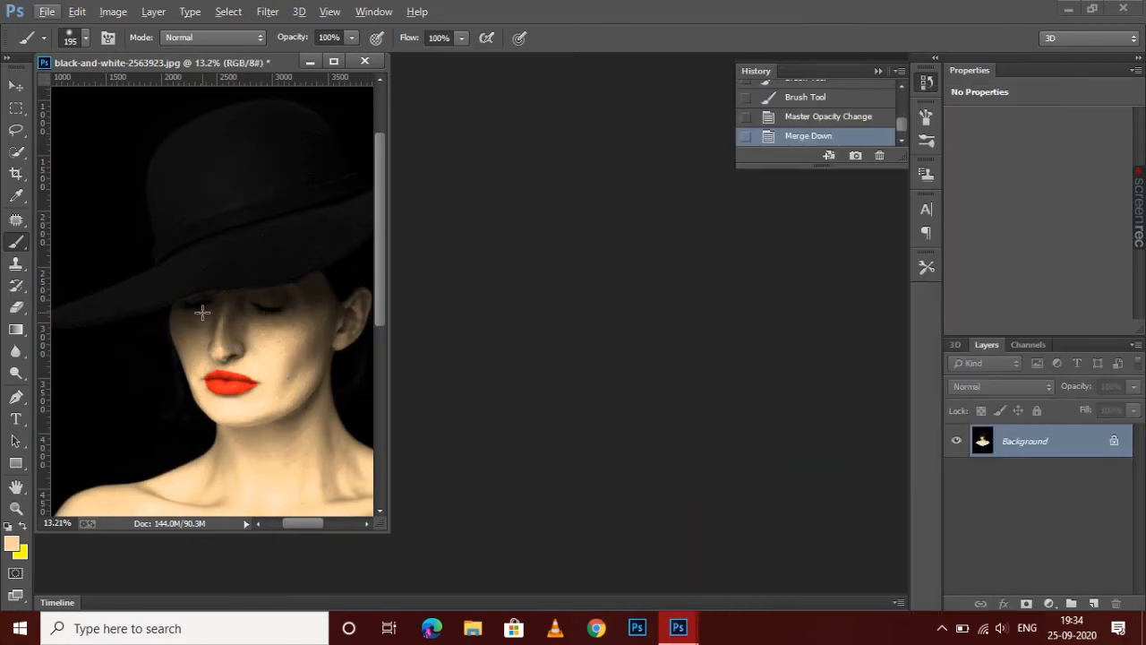
- Patch two dark areas of the shaded cheek beside the nose with lighter skin from lower on the cheek, deselecting after each
scroll(197, 306, up, 5)
scroll(182, 358, up, 2)
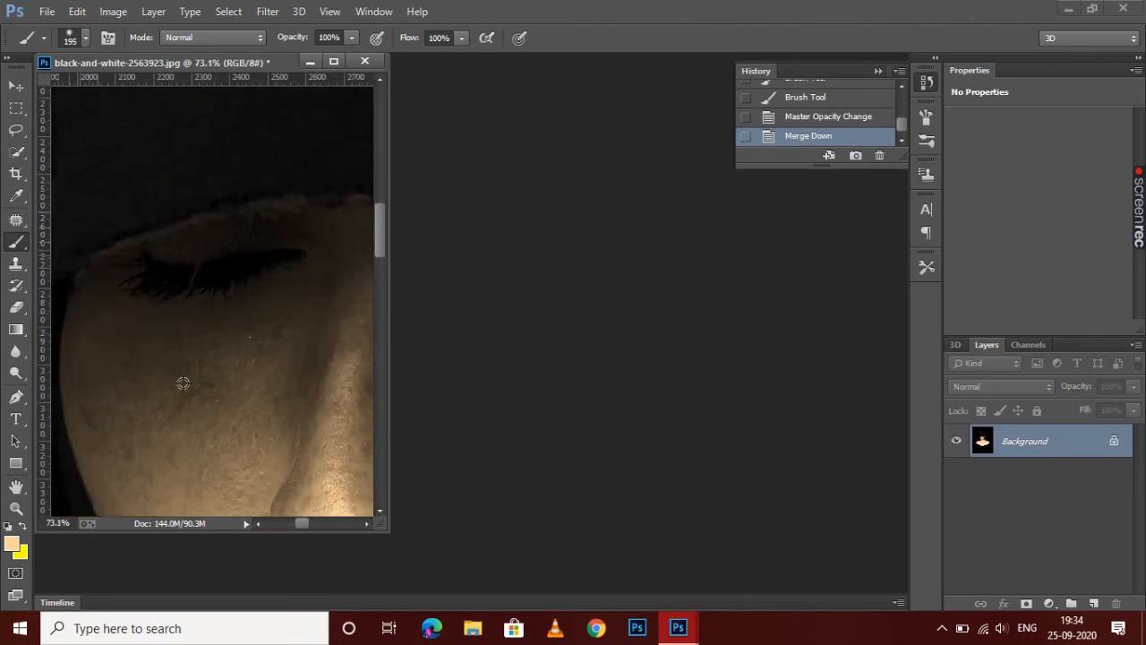
scroll(129, 431, up, 1)
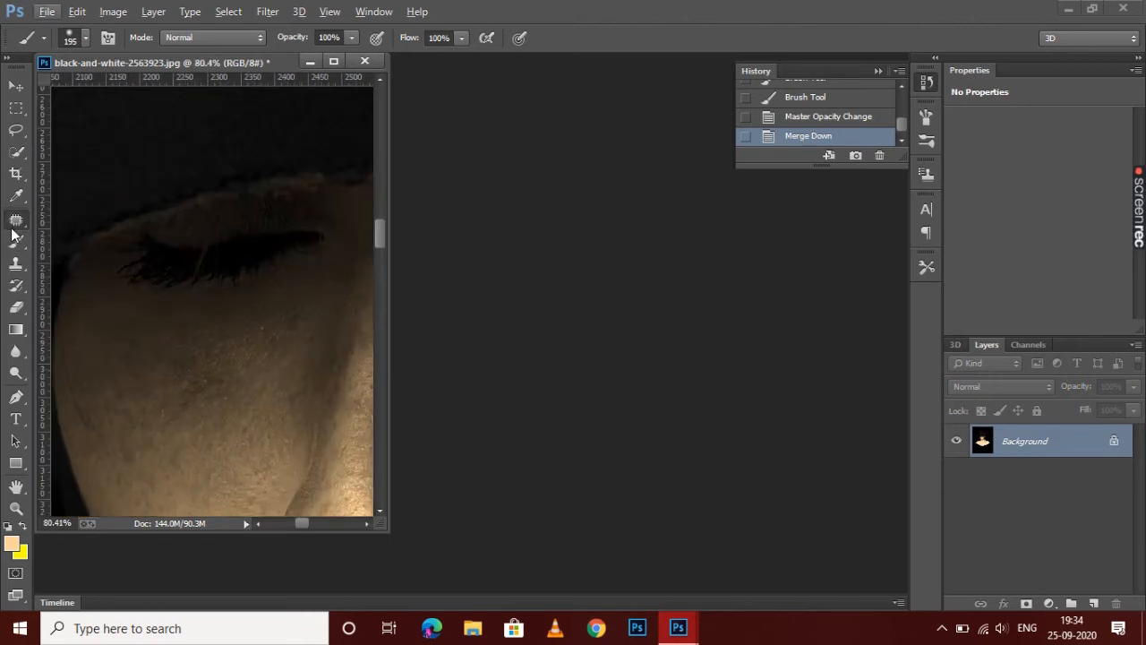
click(16, 222)
mouse_move(220, 361)
mouse_down()
mouse_move(227, 391)
mouse_move(216, 406)
mouse_move(165, 400)
mouse_move(177, 352)
mouse_move(219, 471)
mouse_up()
click(251, 436)
mouse_move(238, 378)
mouse_down()
mouse_move(217, 421)
mouse_move(159, 387)
mouse_move(189, 334)
mouse_move(235, 375)
mouse_up()
drag(214, 391, 179, 499)
click(239, 464)
scroll(240, 463, down, 8)
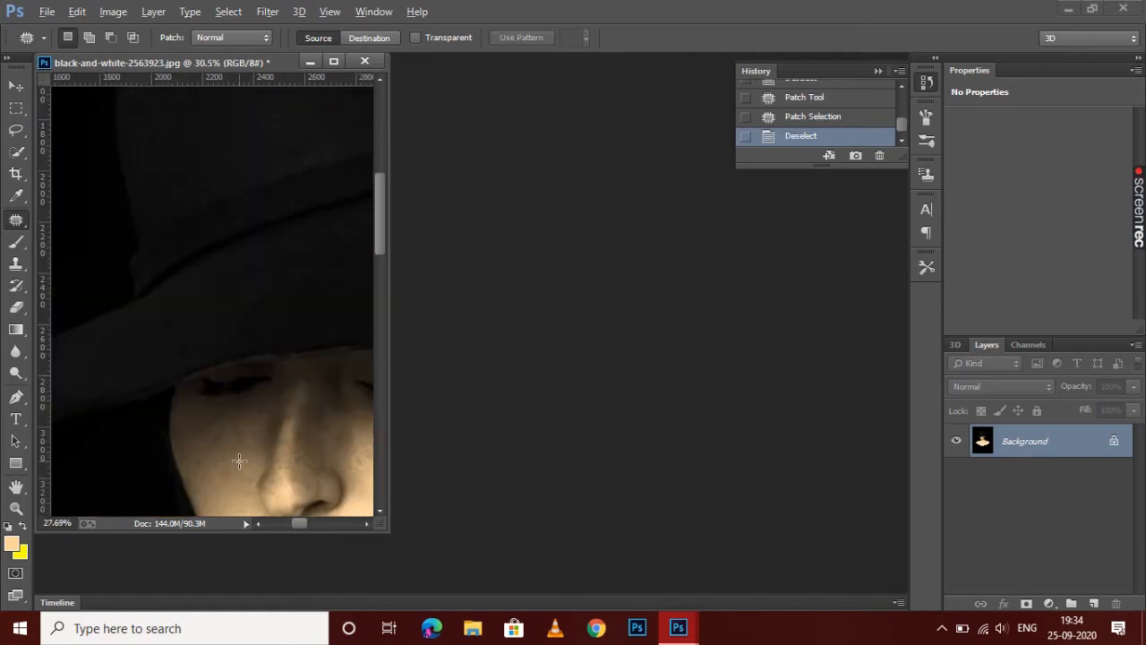
scroll(257, 462, down, 1)
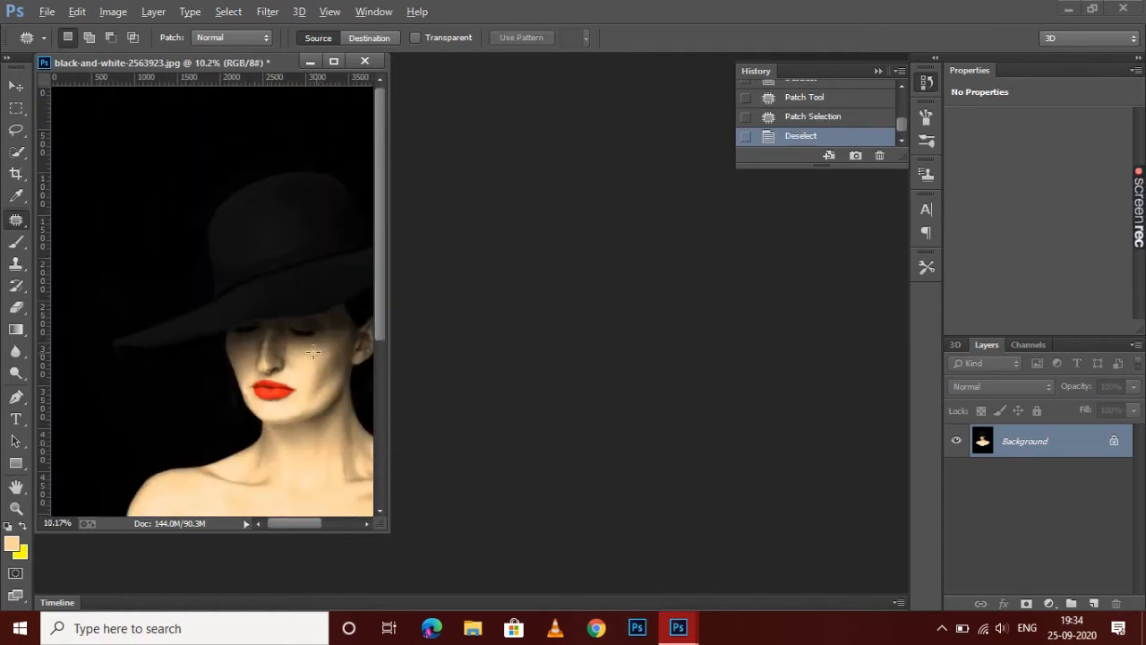
- Duplicate the Background layer again under the name Background copy
scroll(312, 352, up, 6)
right_click(967, 454)
click(1030, 293)
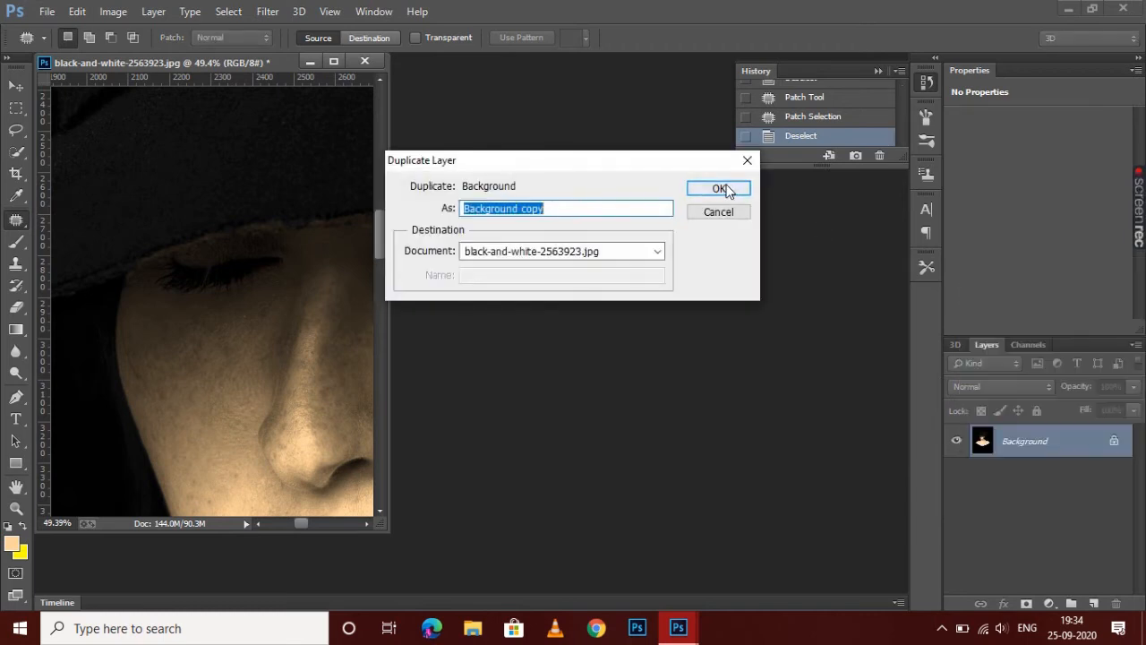
click(726, 189)
- Paint the skin tone in soft dabs on the shaded cheek below the closed eye with the size 195 Brush tool
click(16, 241)
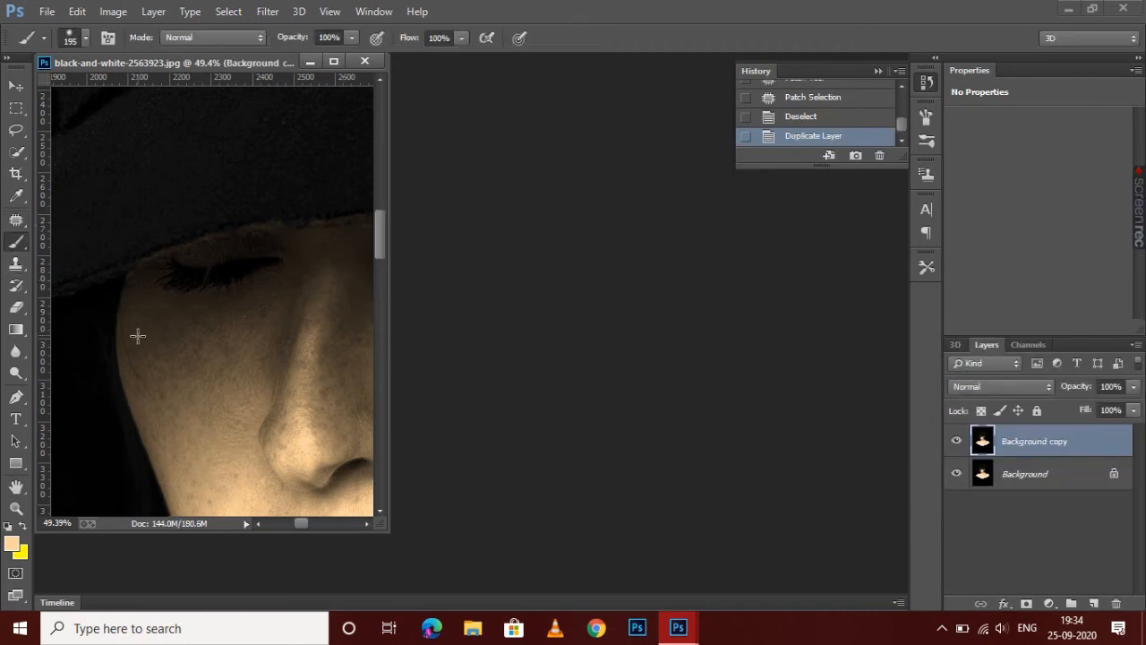
click(153, 360)
click(168, 374)
click(201, 355)
click(185, 324)
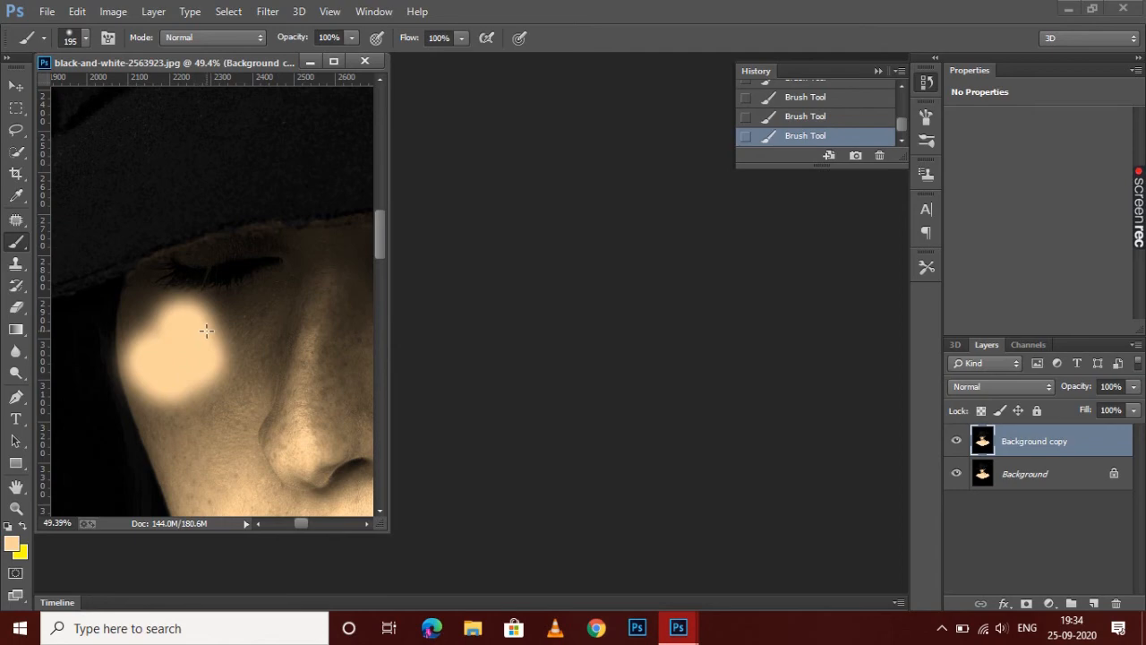
- Reduce the newly painted copy's opacity to 3% and merge it down into the Background
click(1133, 387)
drag(1063, 411, 1051, 403)
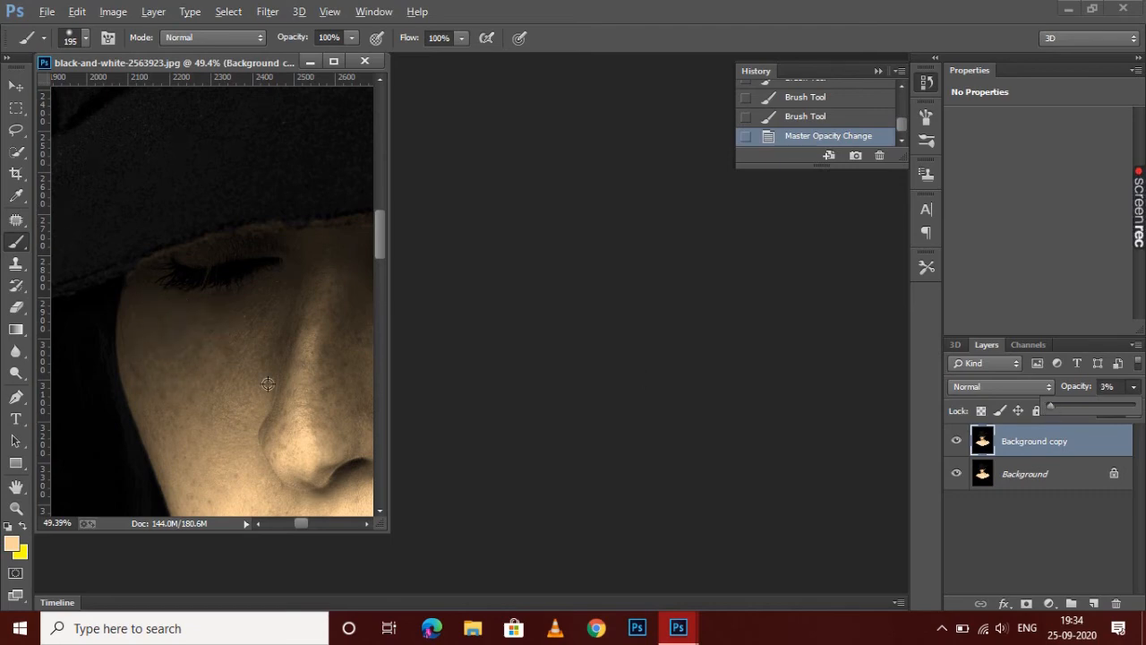
scroll(266, 379, down, 5)
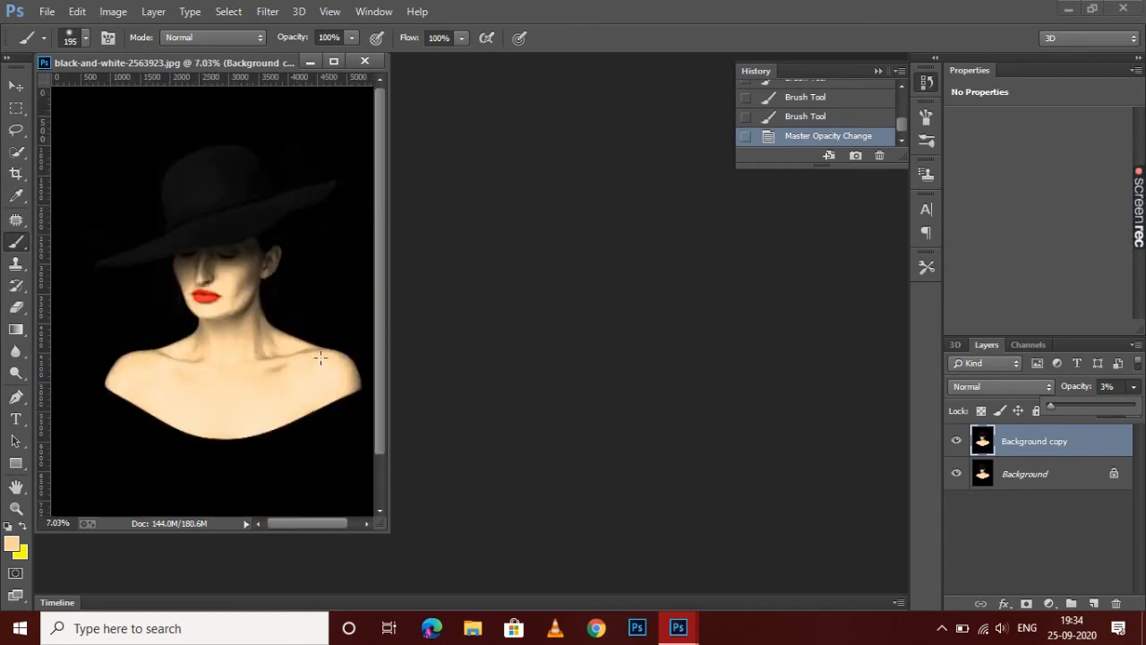
right_click(1027, 441)
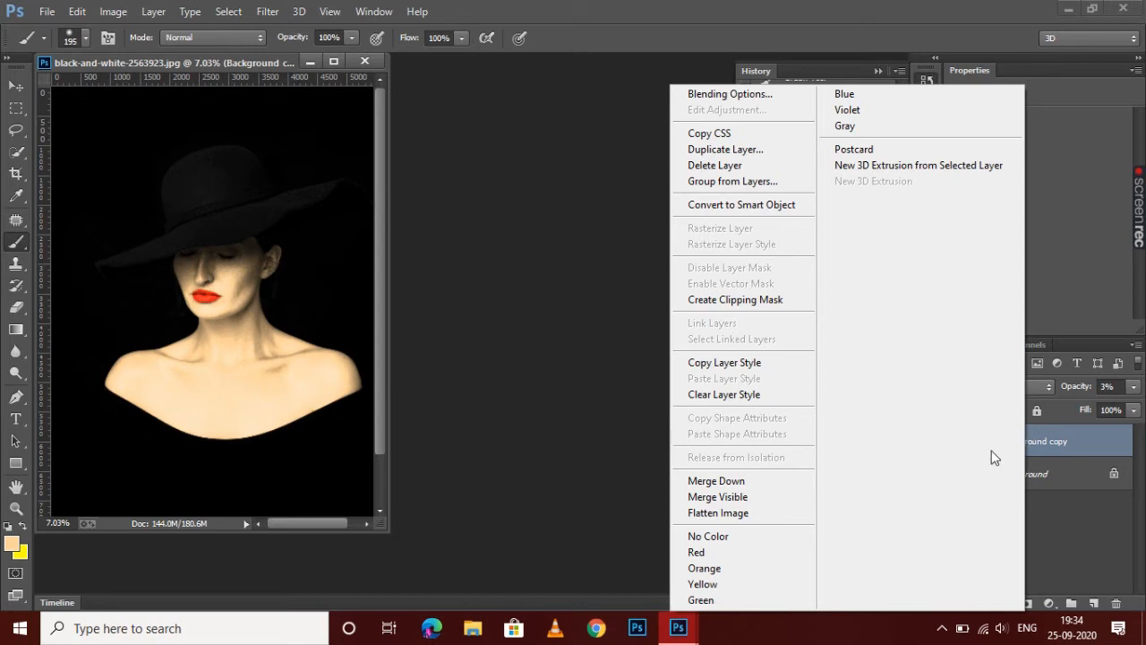
click(797, 481)
- Heal the dark specks along the lower lip's edge toward the right mouth corner with a size 19 Content-Aware Spot Healing Brush
scroll(221, 287, up, 1)
scroll(221, 286, up, 5)
click(16, 220)
click(54, 233)
click(16, 220)
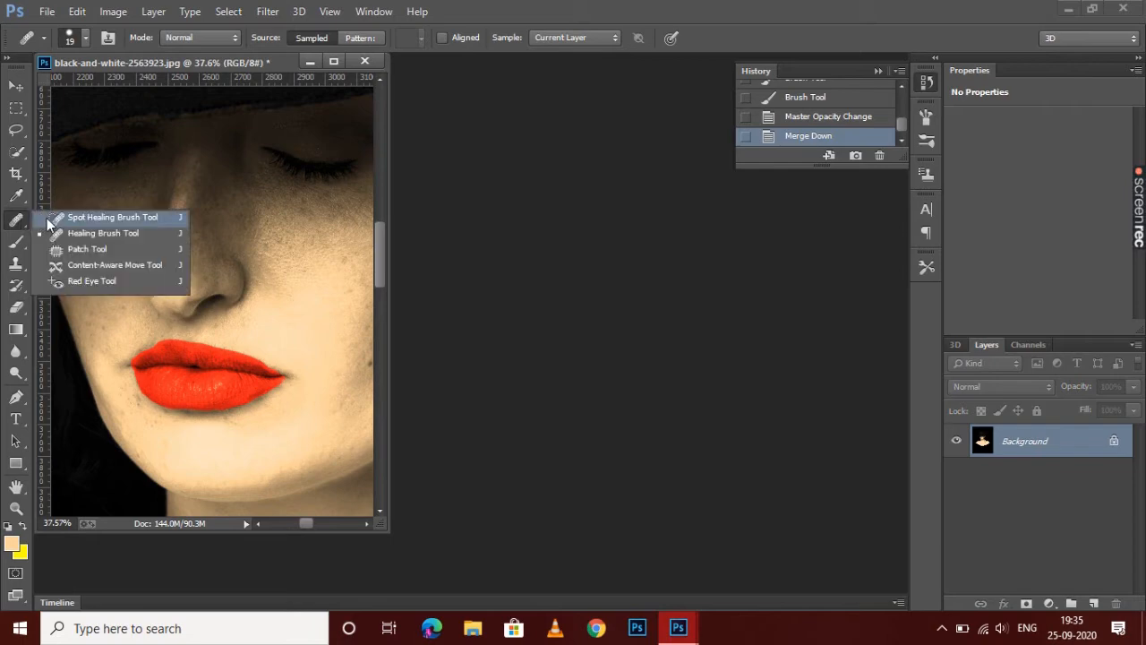
click(99, 217)
scroll(270, 369, up, 1)
scroll(270, 369, up, 4)
scroll(216, 434, up, 5)
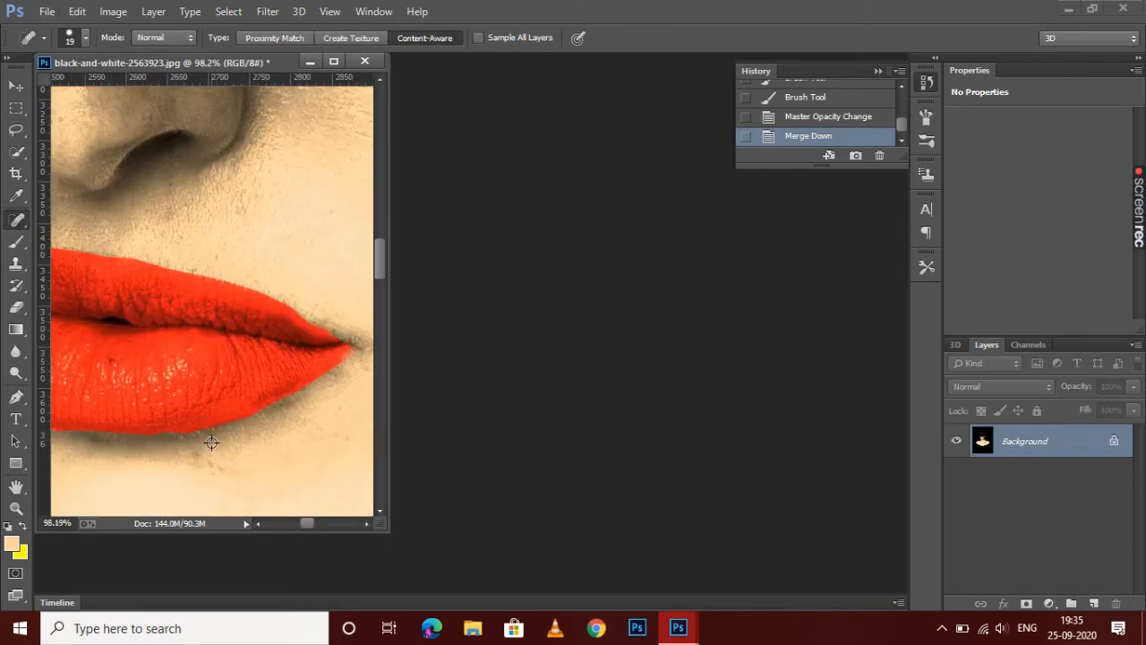
click(190, 433)
click(227, 424)
click(246, 418)
drag(274, 414, 301, 412)
drag(163, 438, 180, 436)
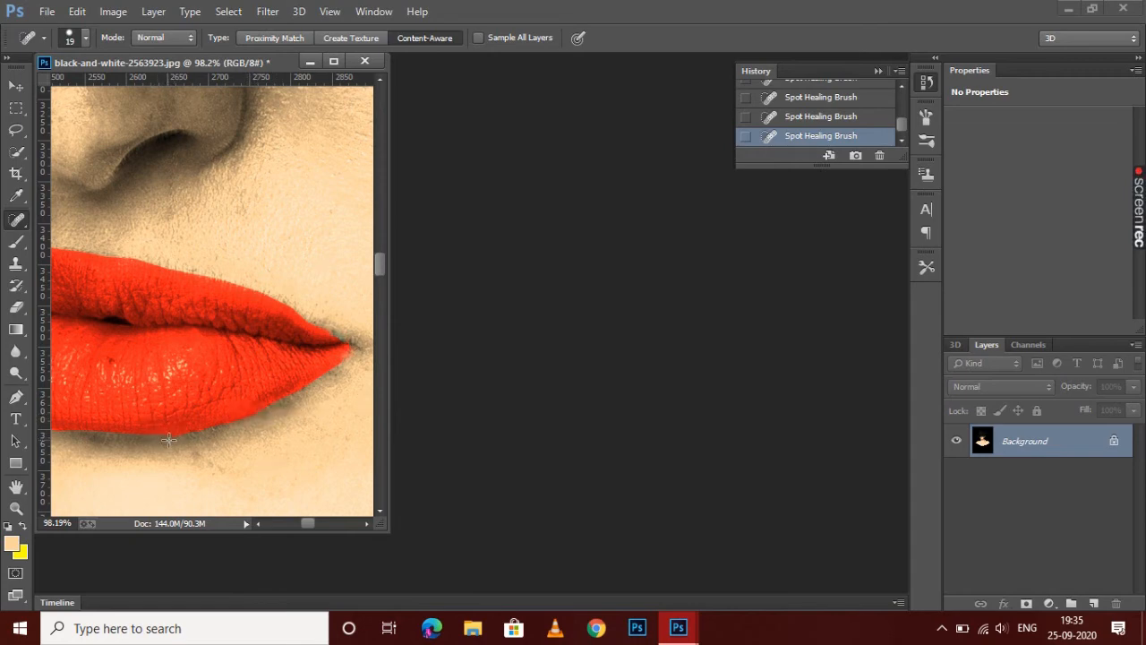
scroll(256, 463, down, 6)
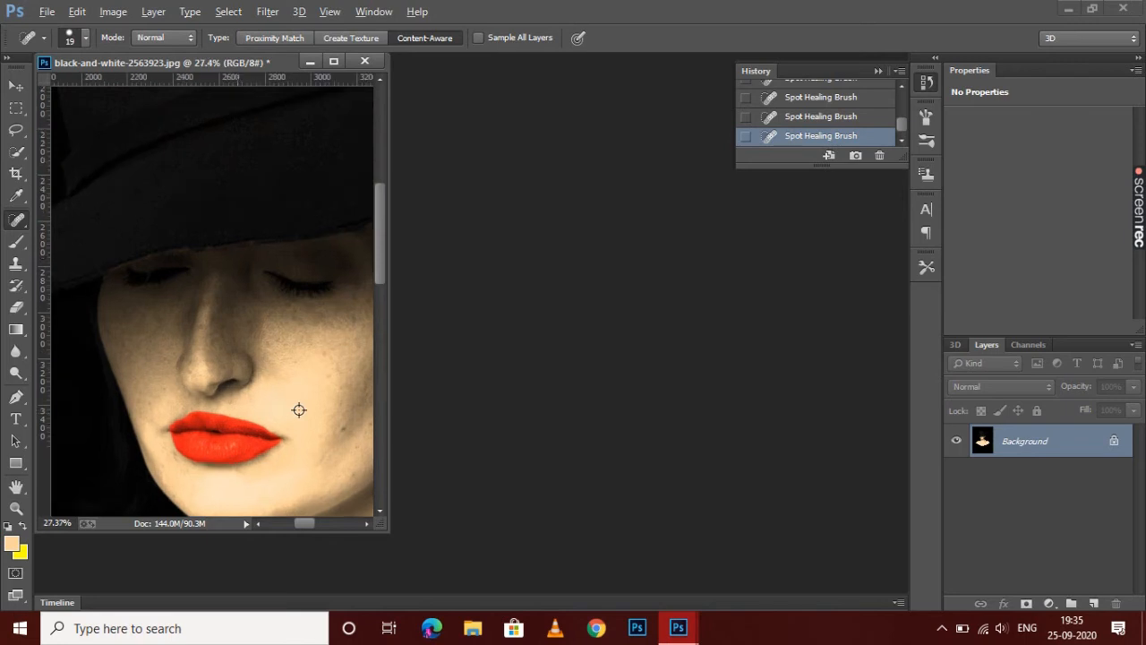
- Heal the dark skin along the upper lip's edge near the left mouth corner with the Spot Healing Brush
scroll(299, 410, up, 5)
drag(309, 527, 302, 524)
scroll(287, 437, up, 2)
mouse_move(207, 427)
mouse_down()
mouse_move(176, 463)
mouse_move(218, 411)
mouse_move(184, 451)
mouse_up()
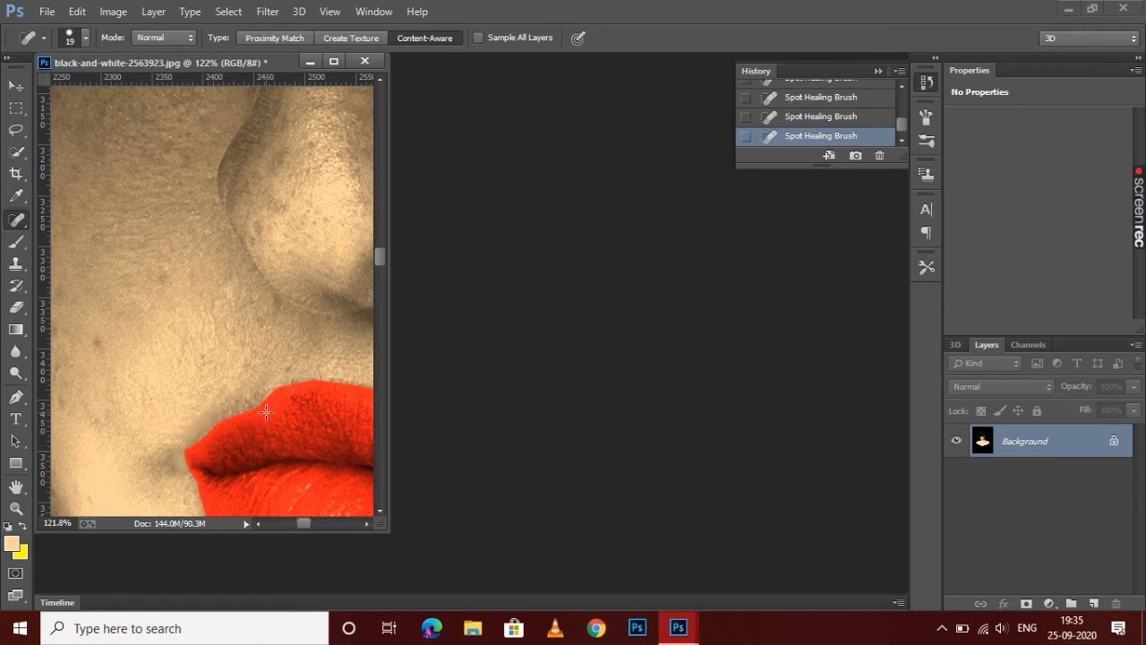
mouse_move(253, 395)
mouse_down()
mouse_move(309, 380)
mouse_move(299, 378)
mouse_up()
click(255, 402)
scroll(342, 391, down, 7)
scroll(317, 400, up, 6)
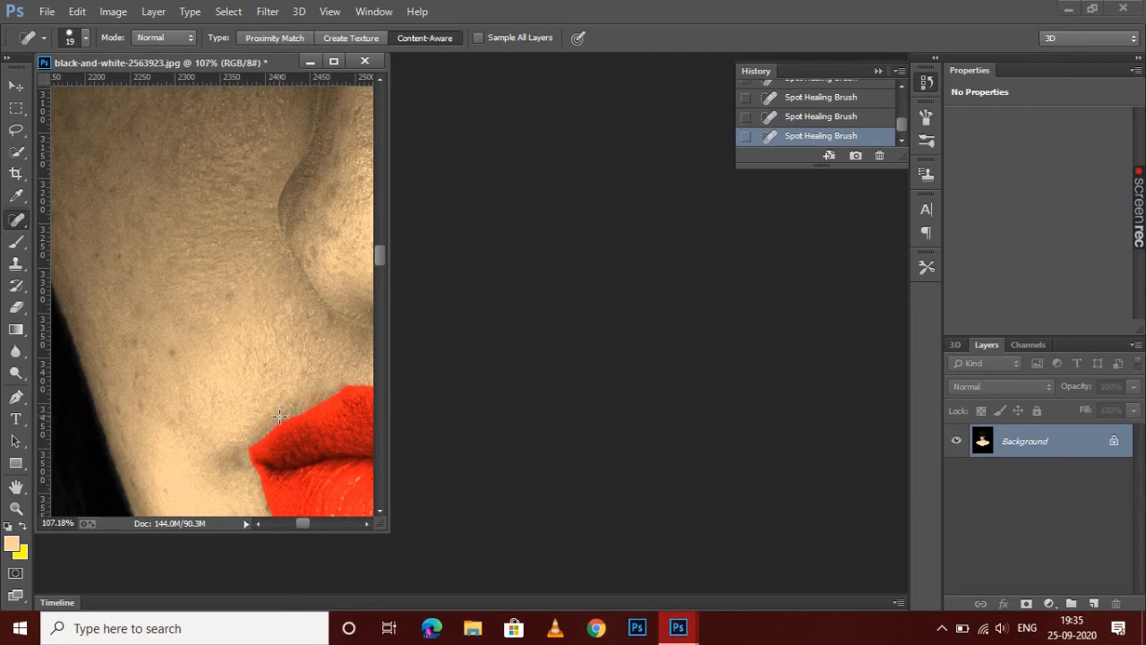
scroll(339, 413, down, 10)
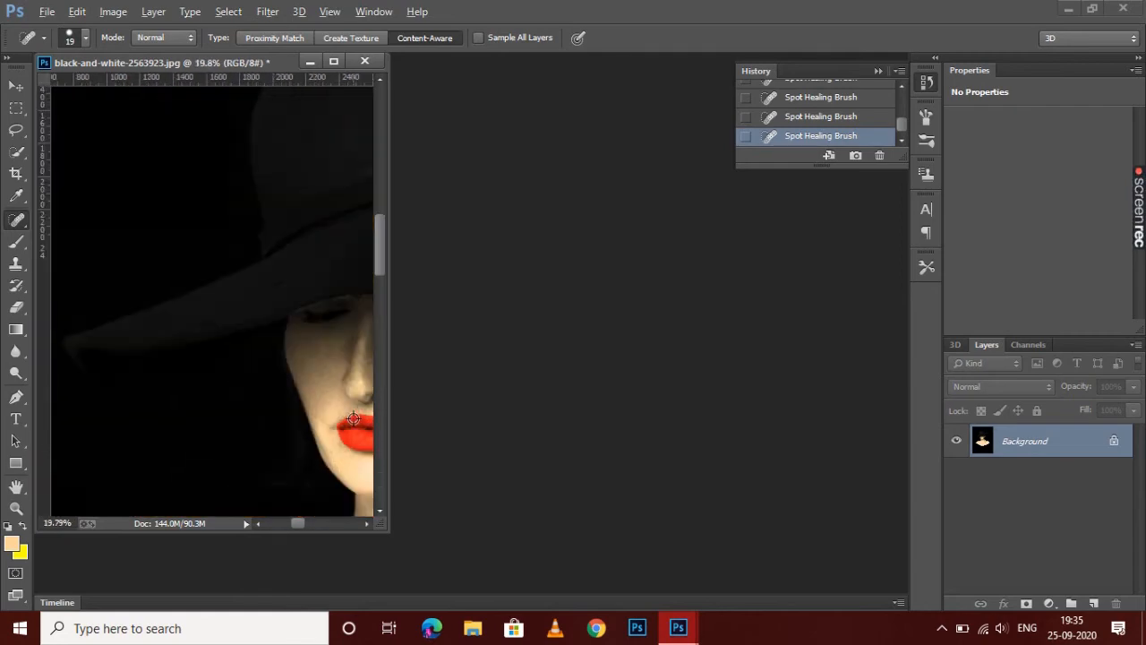
scroll(285, 266, down, 3)
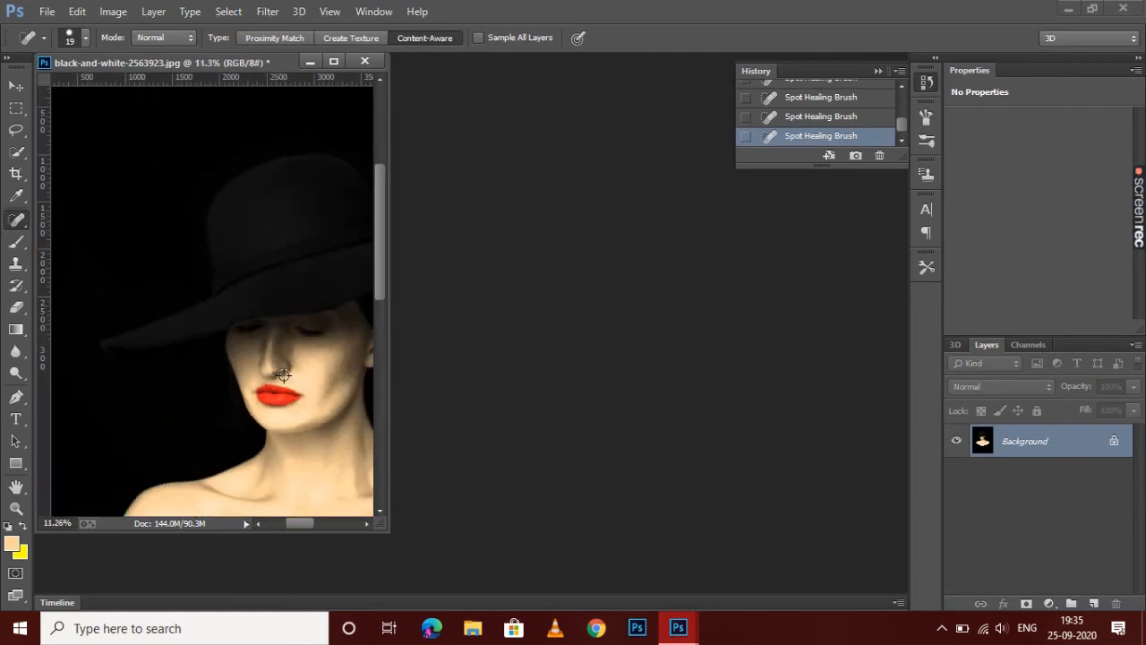
- Open the Camera Raw filter and set Exposure to +0.05 and Contrast to +2
click(268, 12)
click(319, 108)
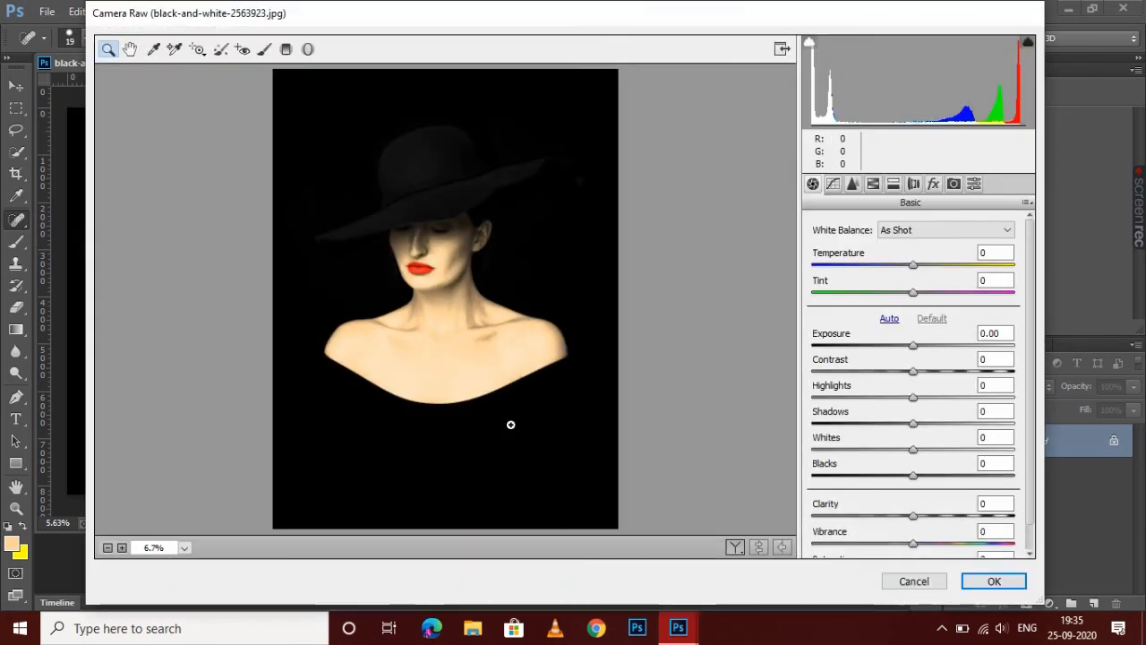
click(915, 348)
drag(914, 345, 918, 382)
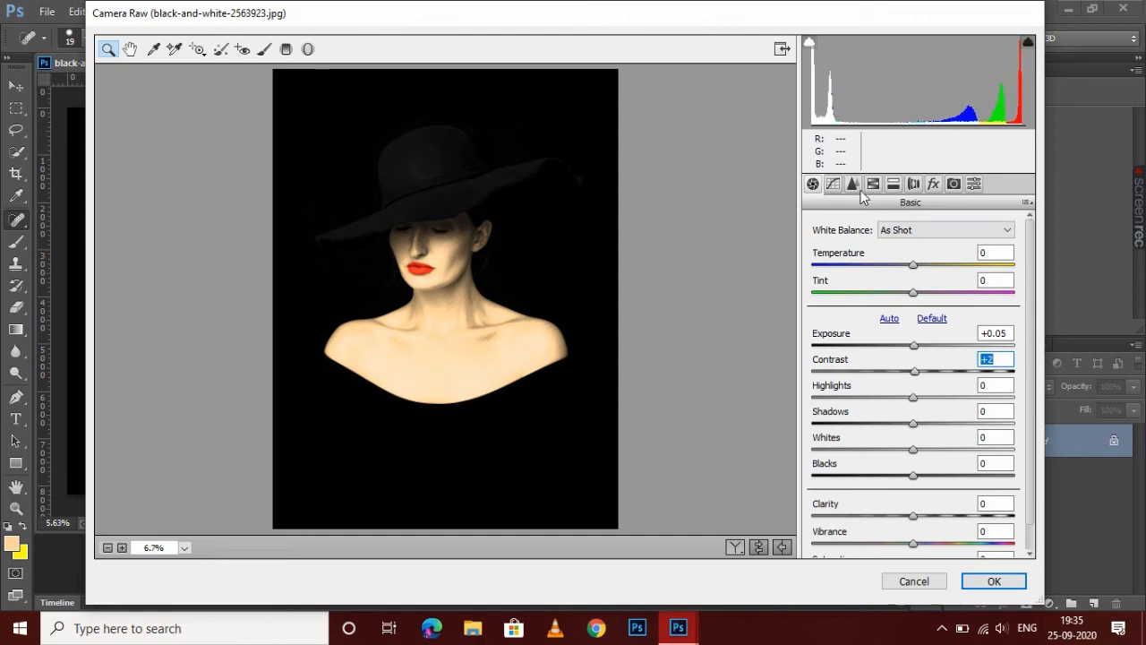
- Set the Oranges saturation to about +36 and the Oranges luminance to +2, and apply the Camera Raw filter
click(855, 188)
click(873, 186)
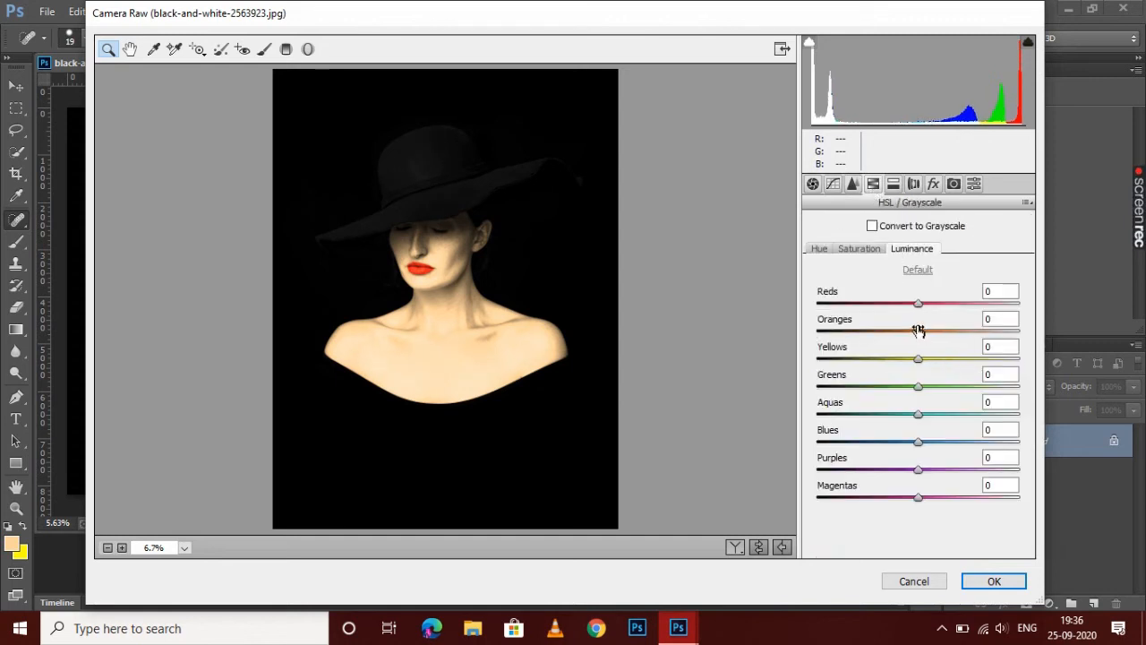
click(870, 251)
drag(918, 331, 943, 333)
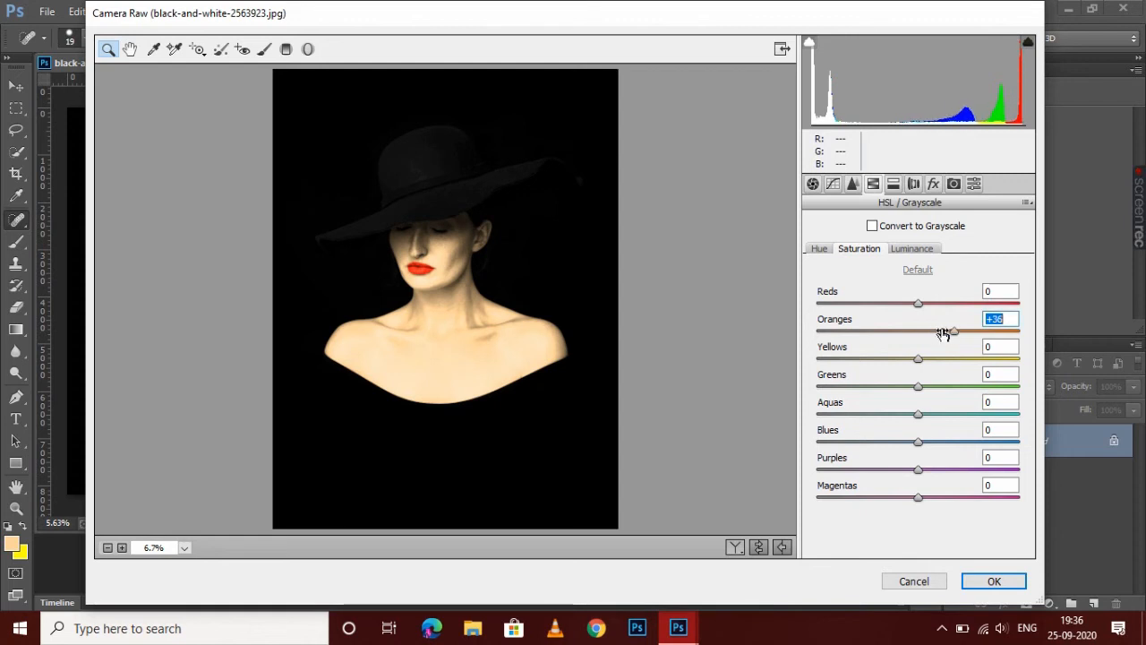
click(907, 248)
drag(918, 331, 926, 351)
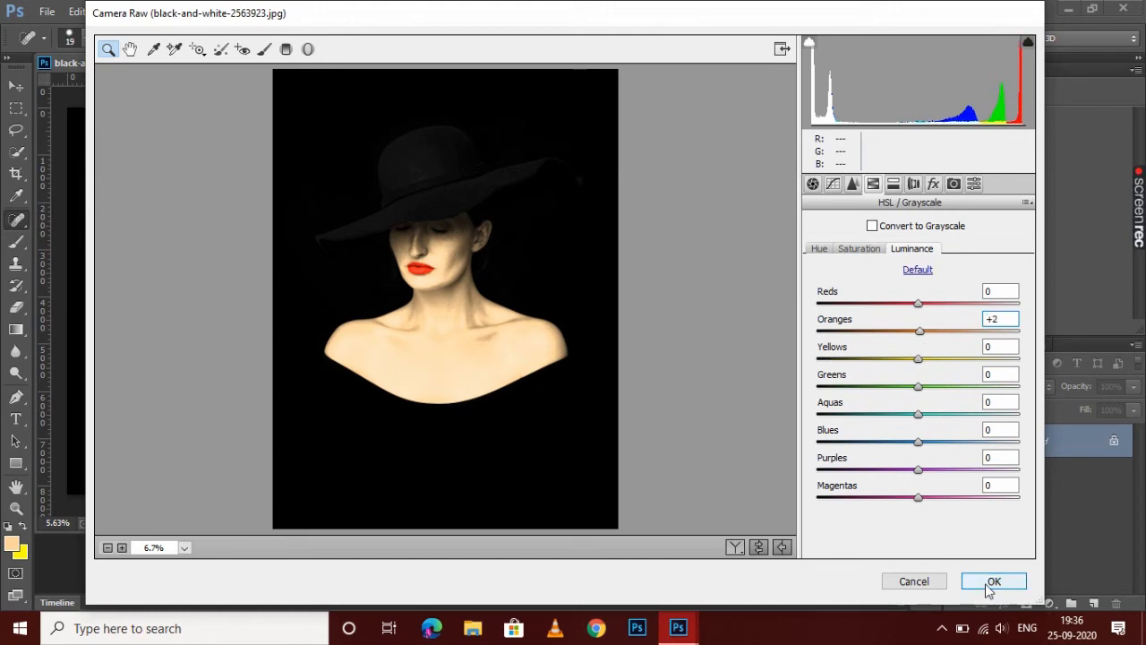
click(992, 582)
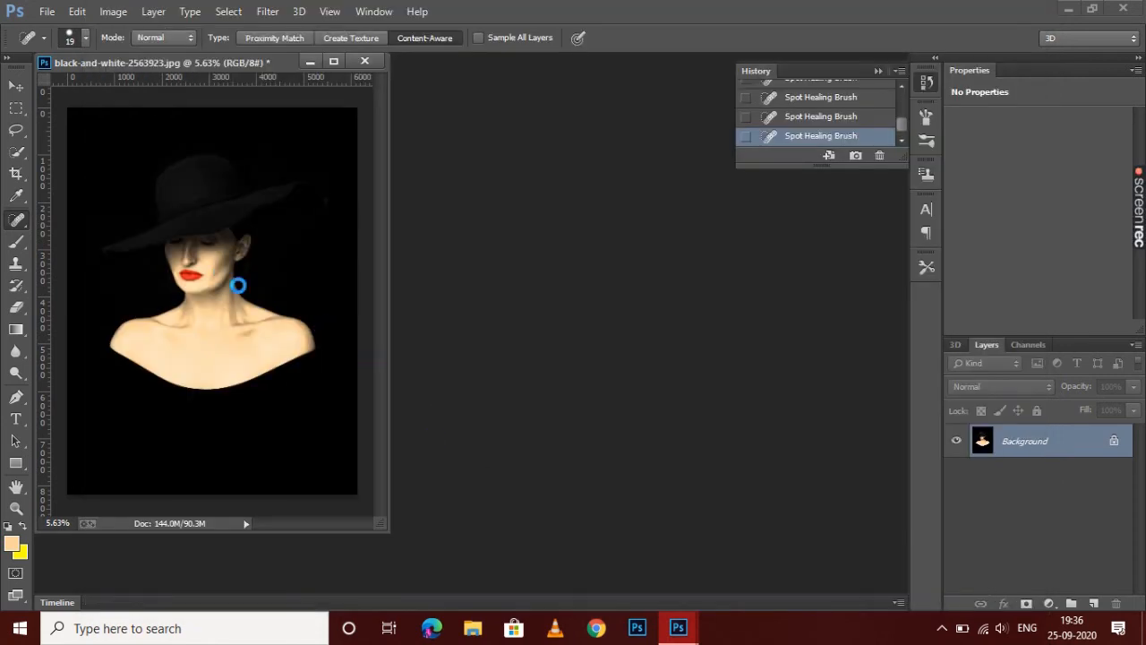
- Select the whole hat, crown and brim, with the Quick Selection tool in add mode using a 28 px brush
click(16, 152)
scroll(96, 164, up, 2)
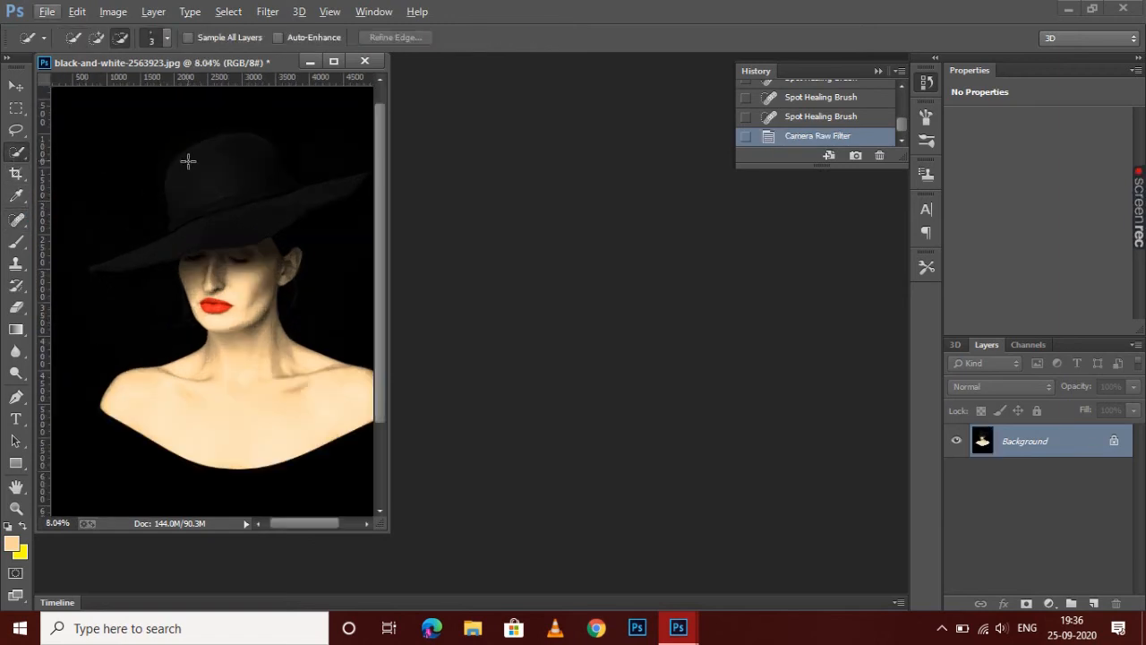
click(96, 40)
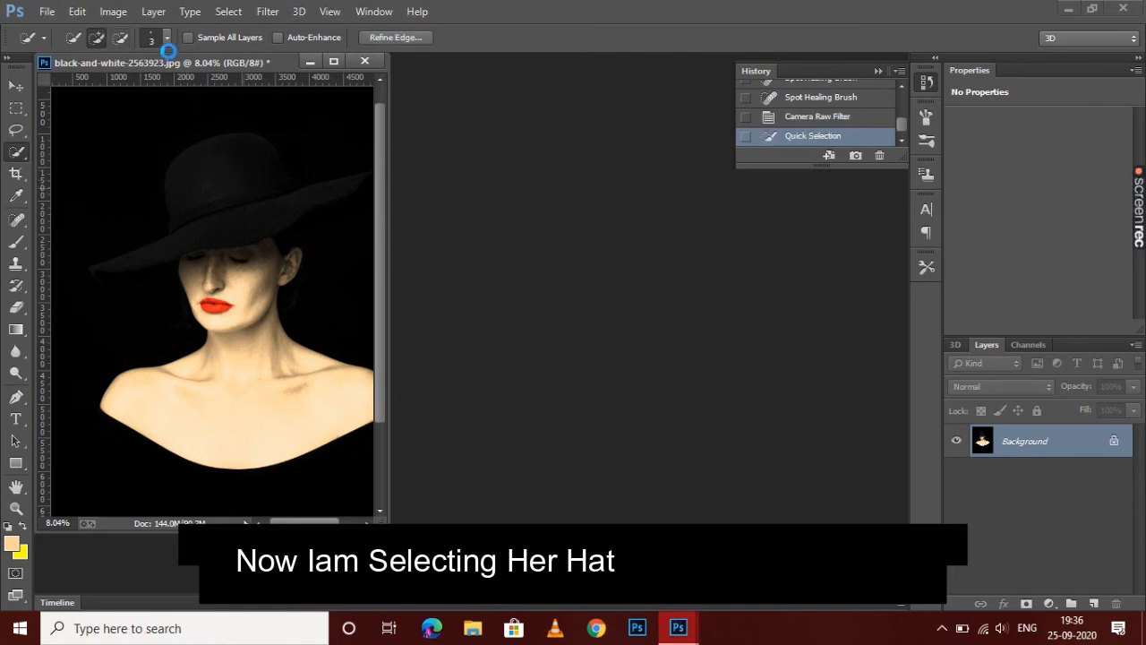
click(166, 38)
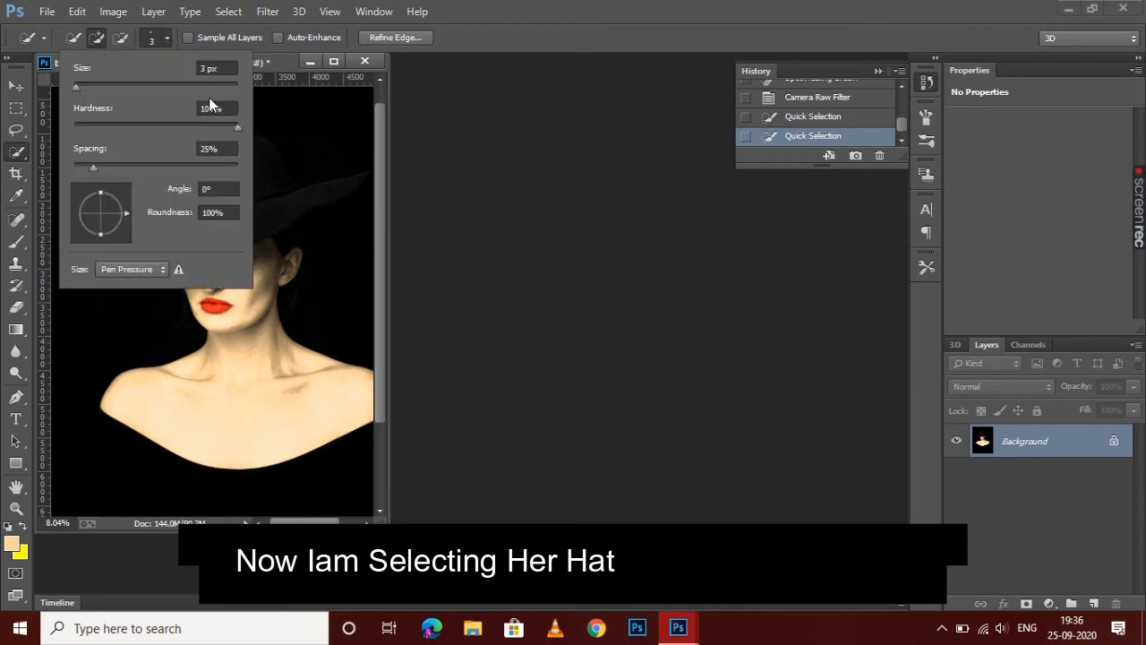
click(96, 88)
click(509, 255)
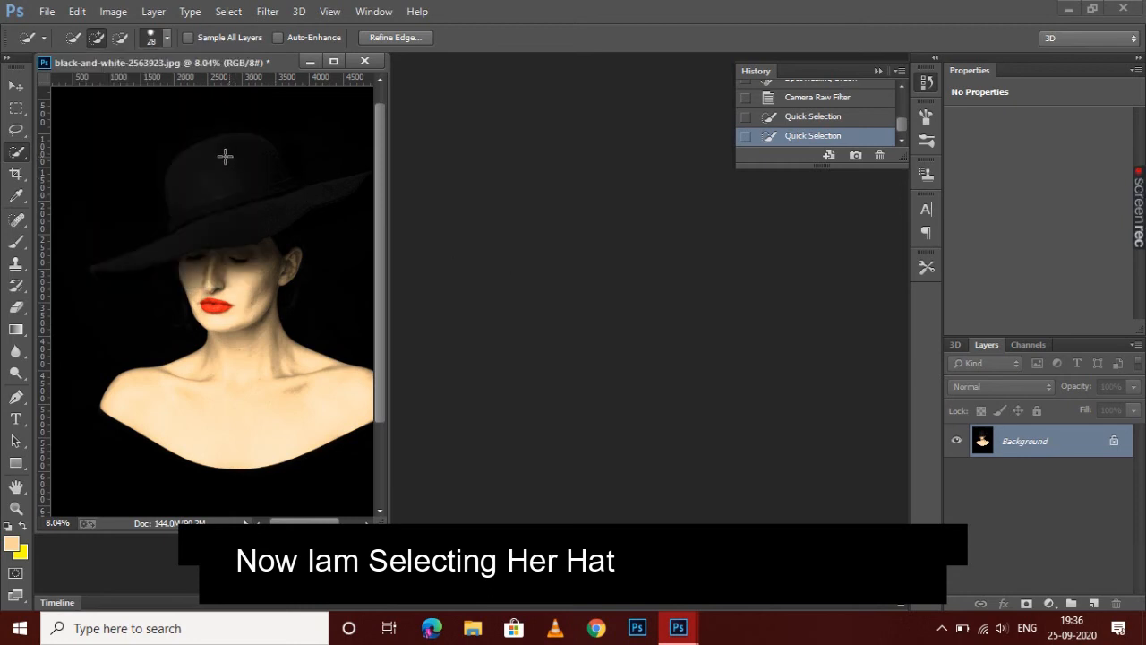
drag(265, 186, 236, 154)
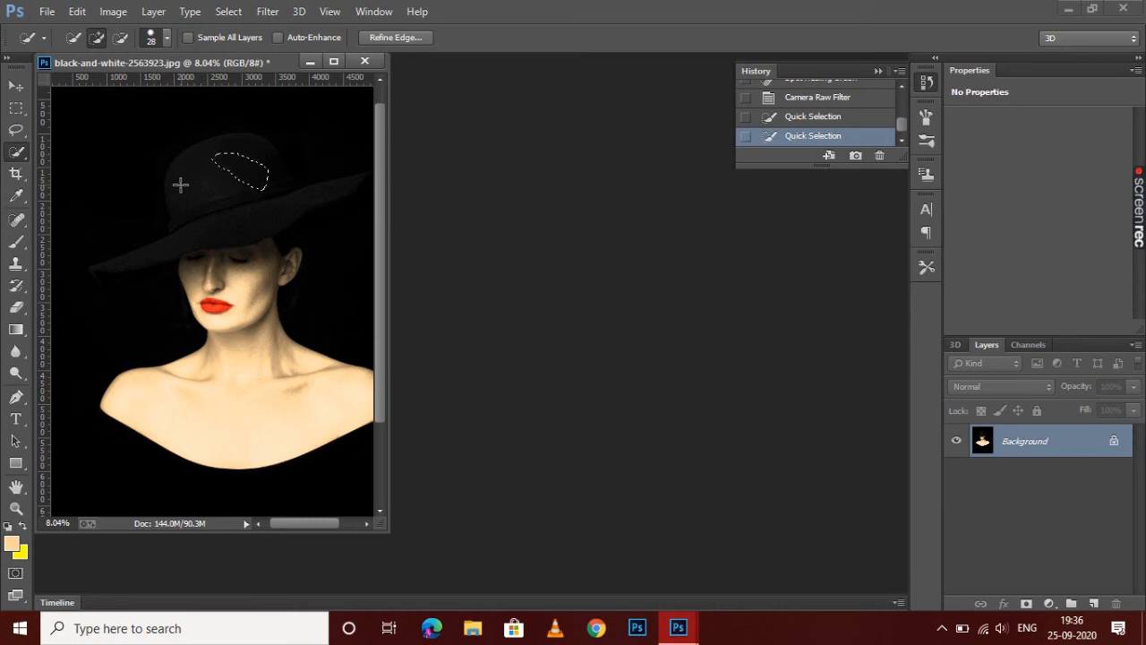
mouse_move(180, 196)
mouse_down()
mouse_move(183, 240)
mouse_move(92, 266)
mouse_up()
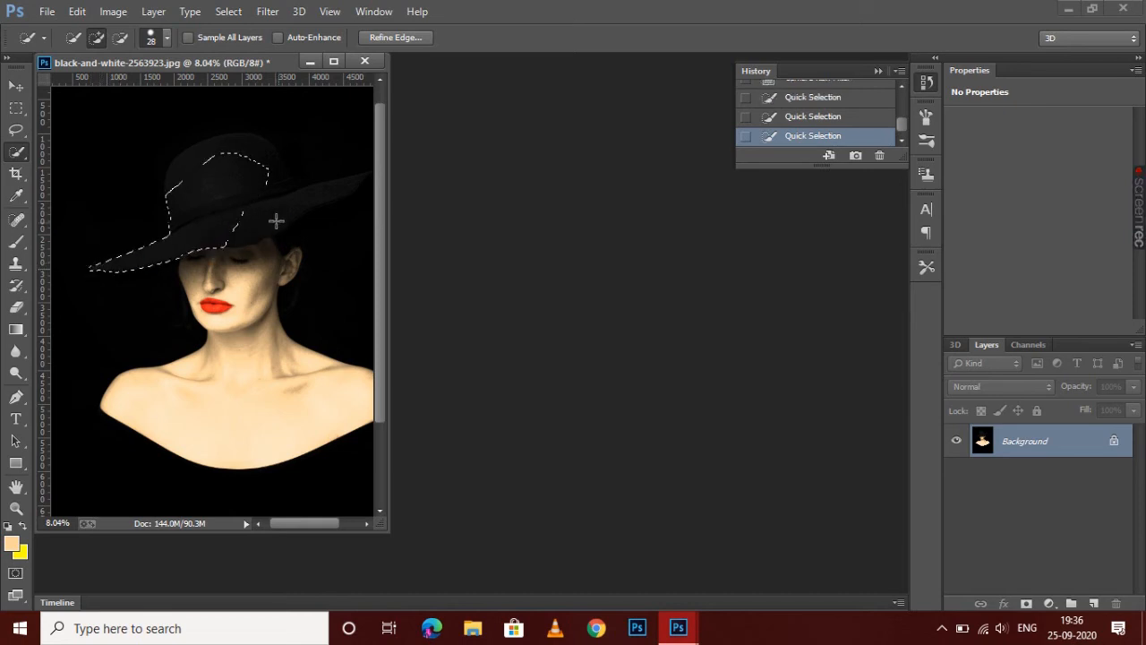
drag(325, 189, 356, 182)
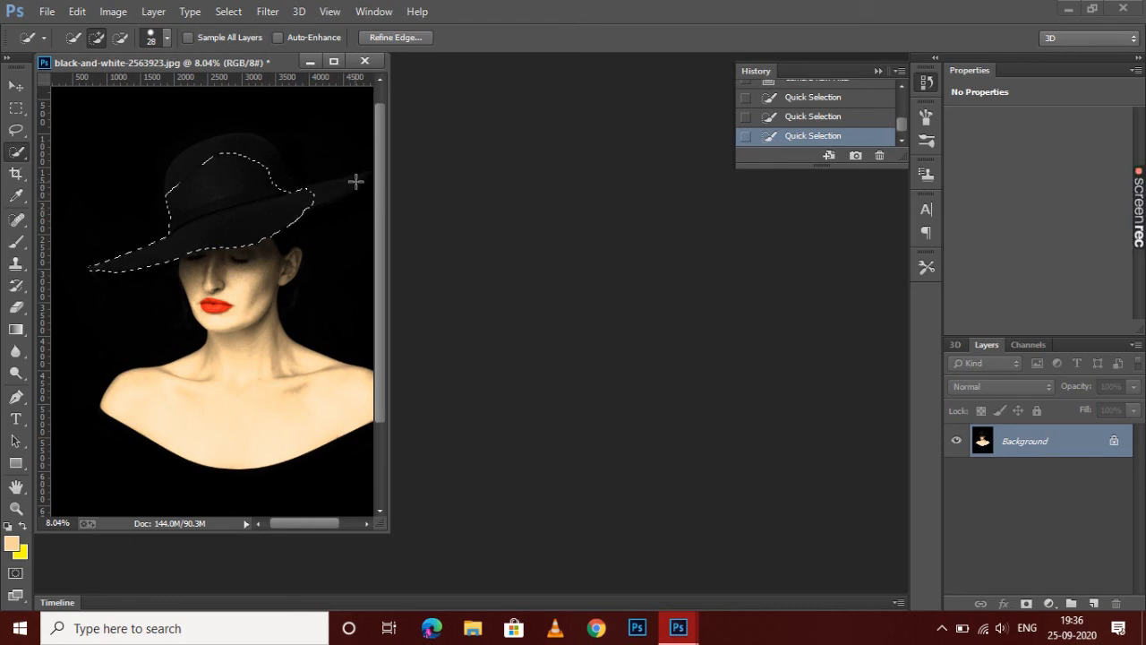
drag(358, 182, 361, 182)
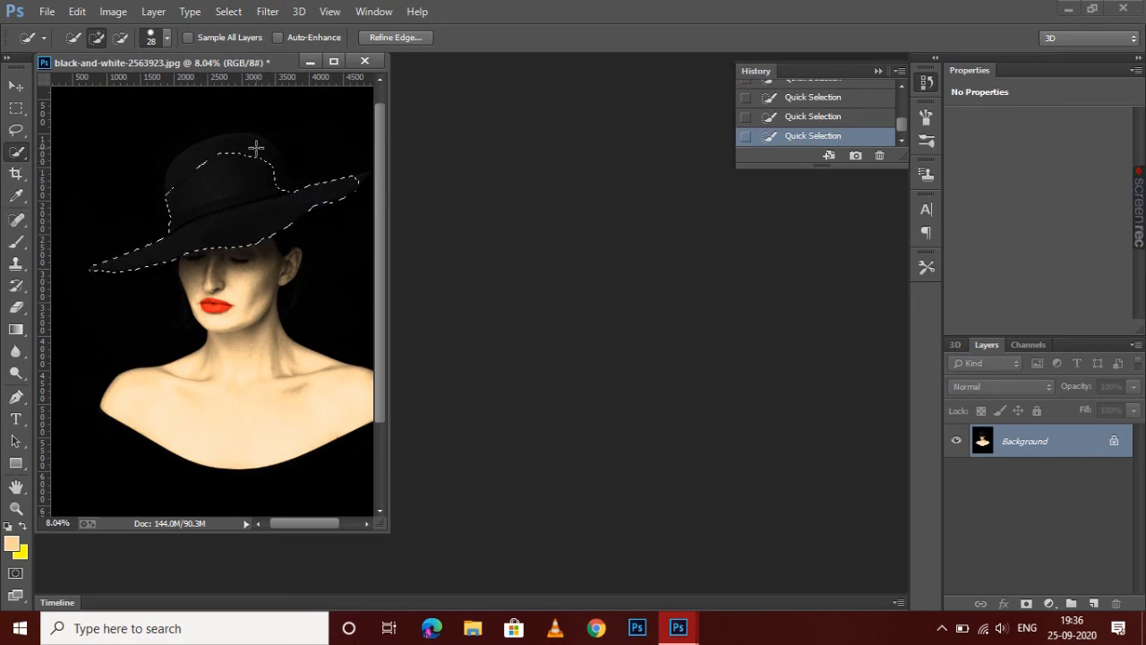
drag(322, 225, 311, 171)
key(ctrl+0)
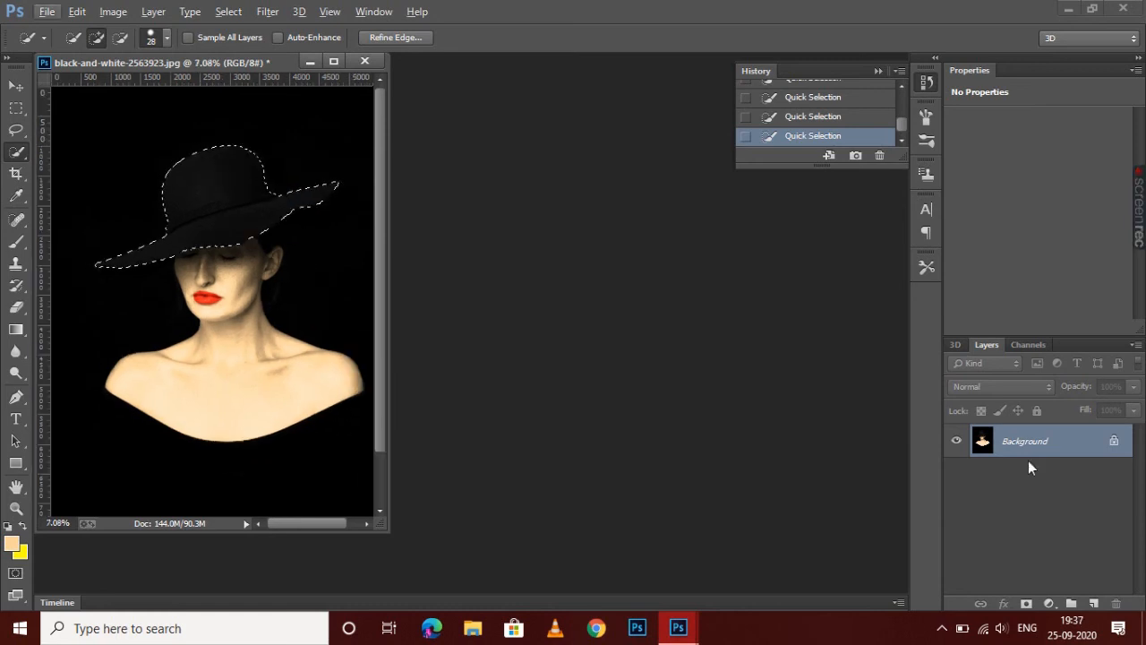
- Add a Solid Color fill layer in blue #0006ff over the selected hat and set its blend mode to Overlay
click(1049, 607)
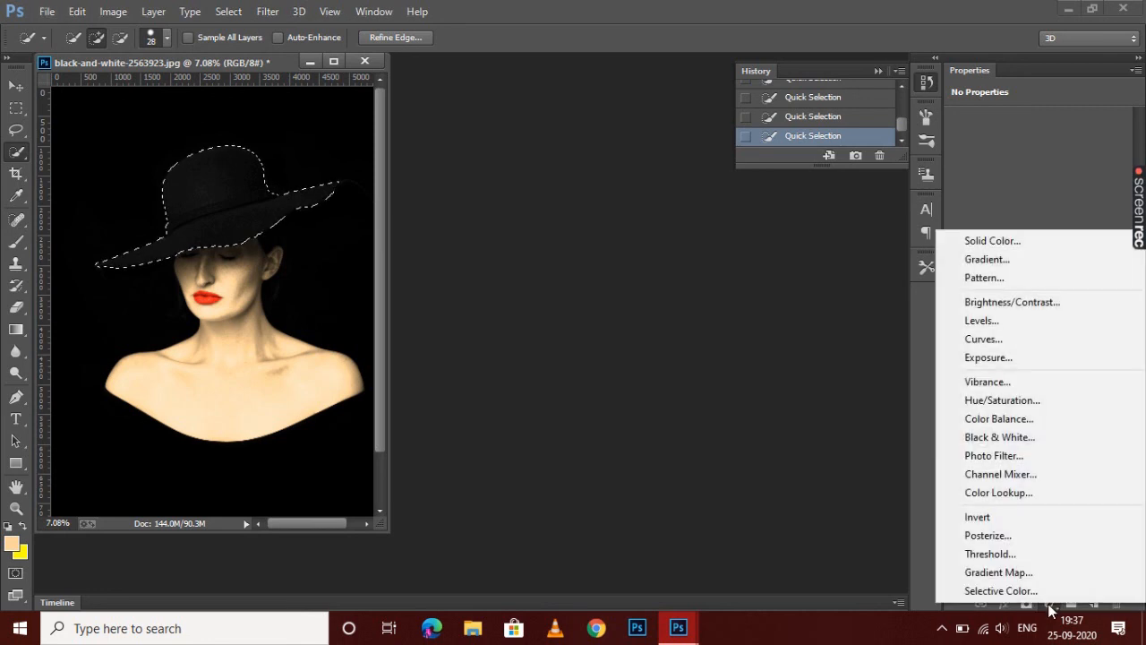
click(1023, 237)
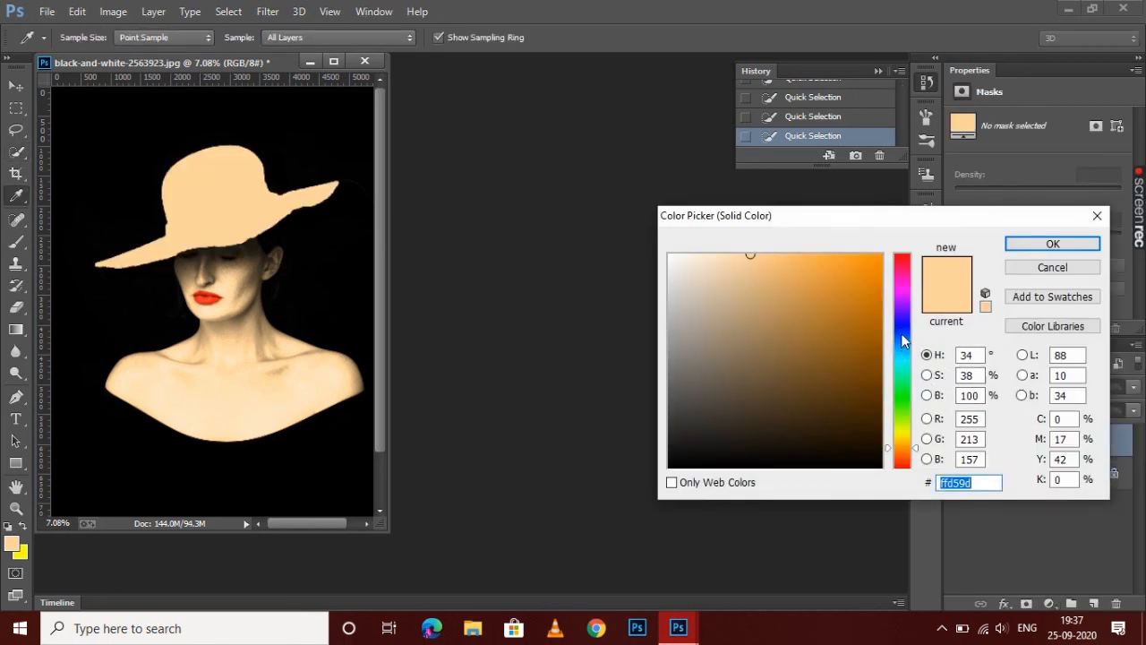
click(901, 332)
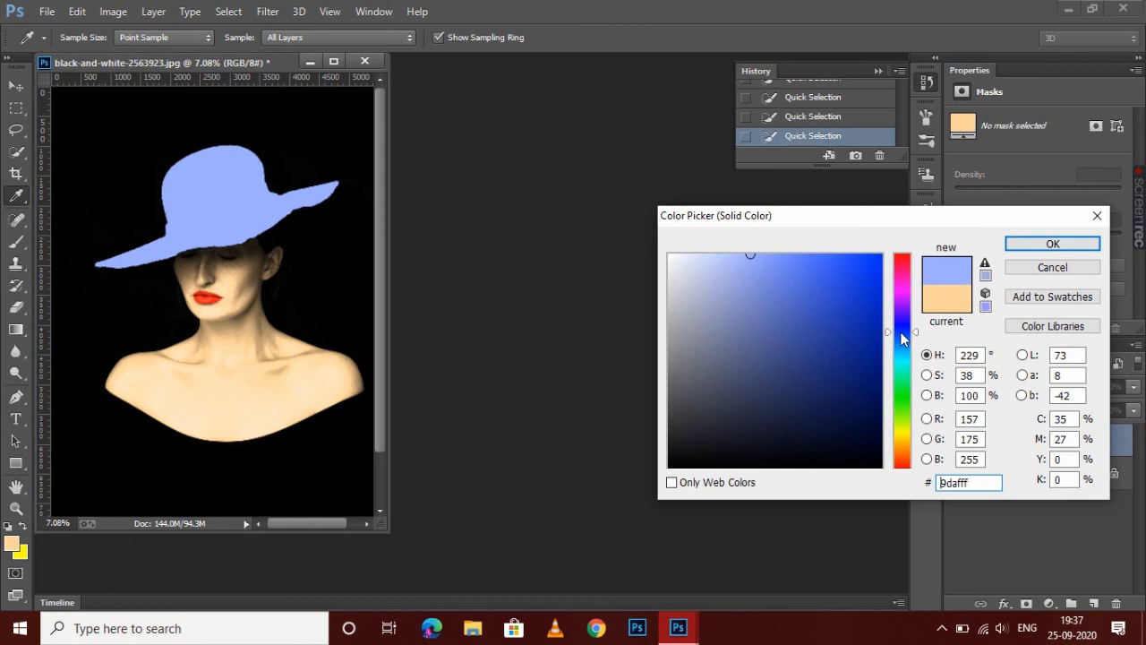
drag(900, 331, 900, 325)
mouse_move(873, 261)
mouse_down()
mouse_move(875, 240)
mouse_move(967, 236)
mouse_up()
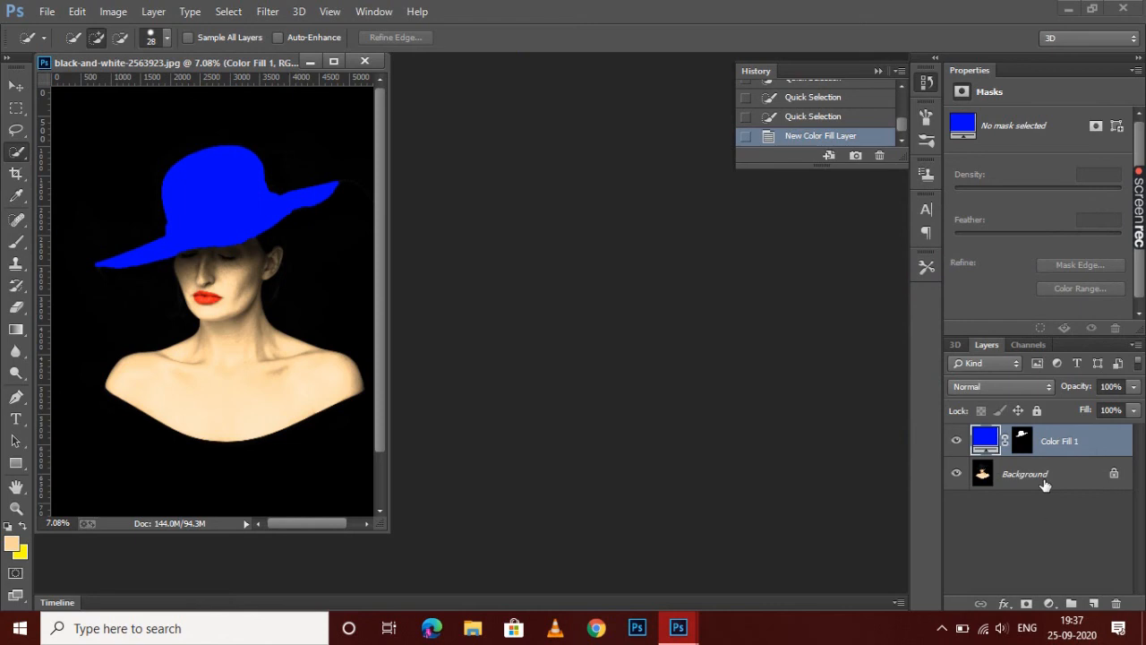
click(1010, 386)
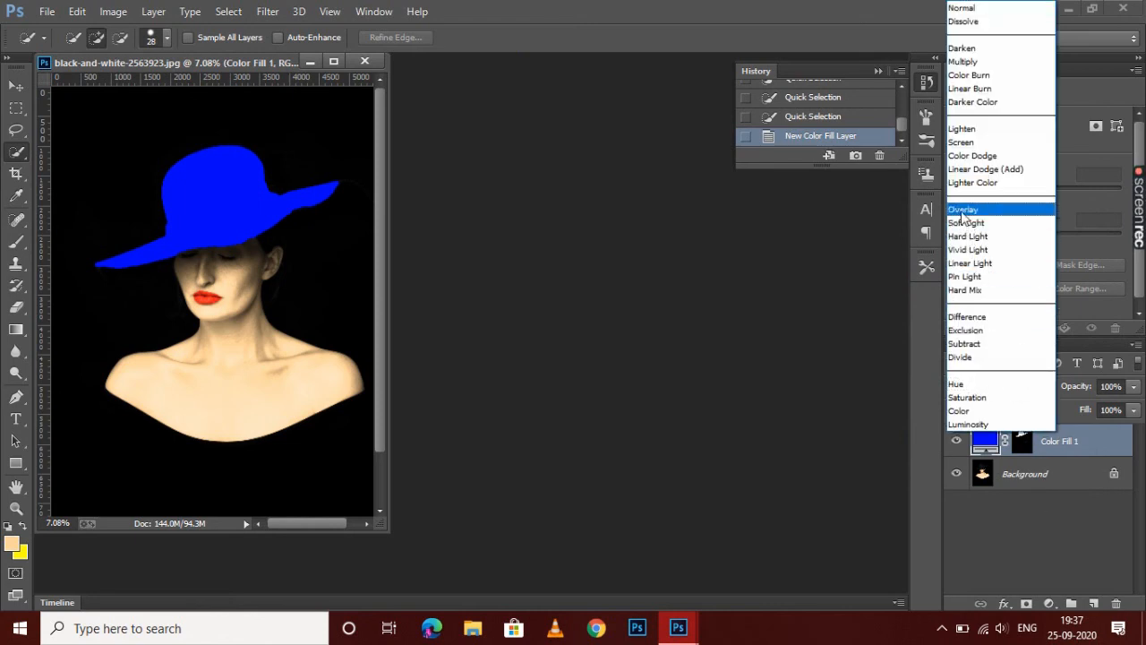
click(961, 208)
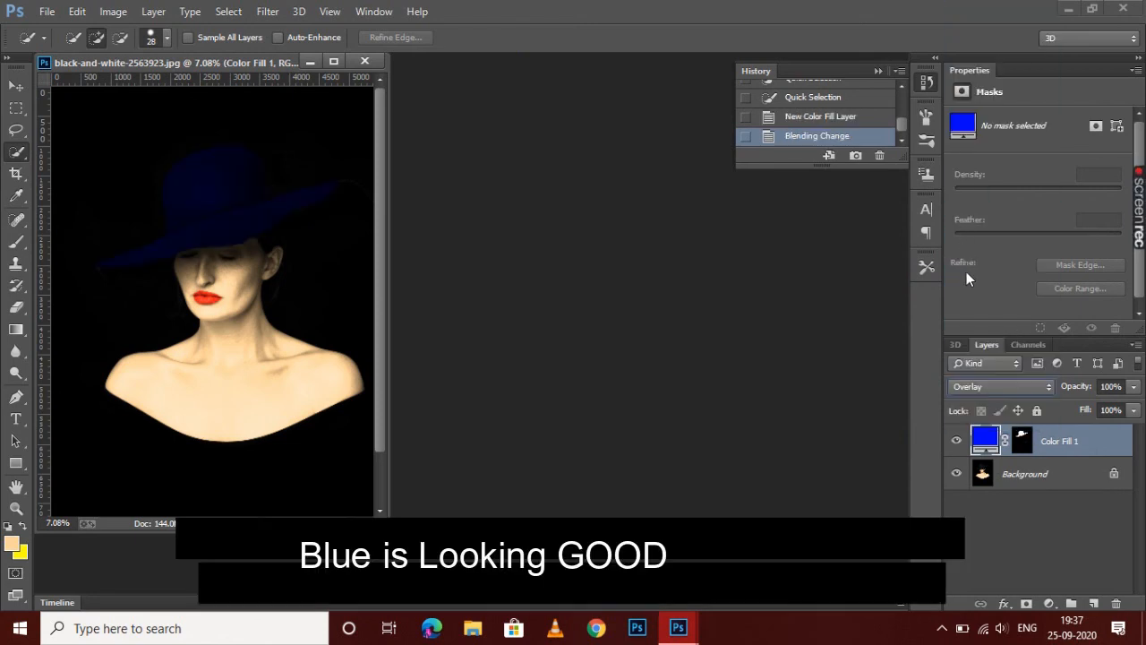
- Try red #d31c1c on the hat's fill layer, and set its color to blue #2400ff
double_click(988, 440)
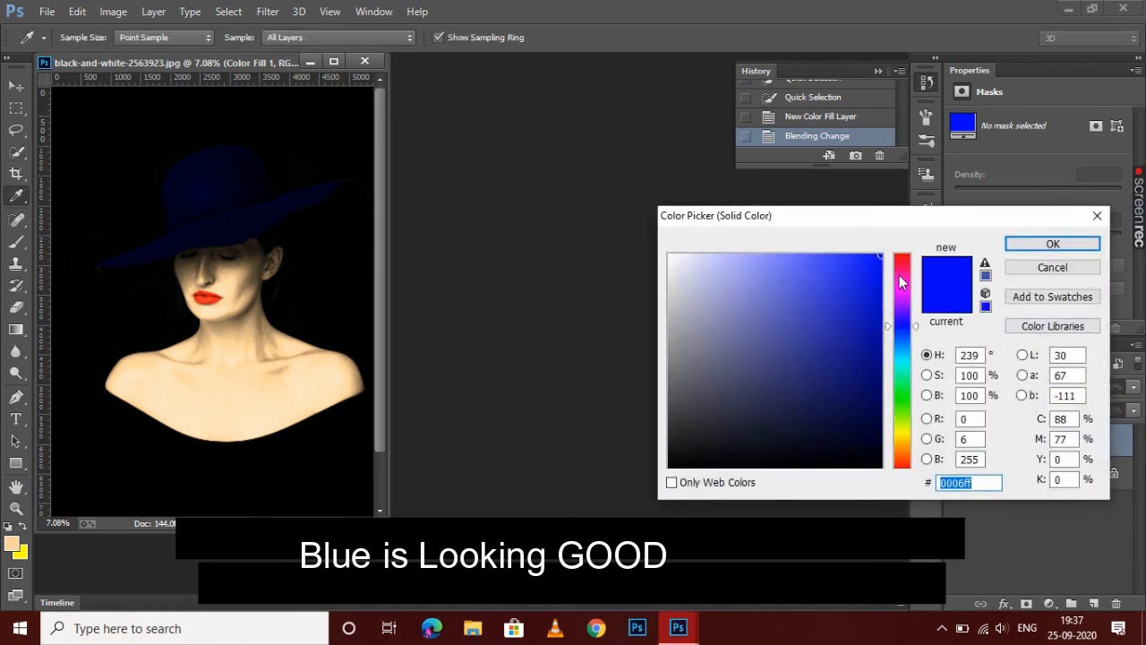
drag(903, 287, 898, 235)
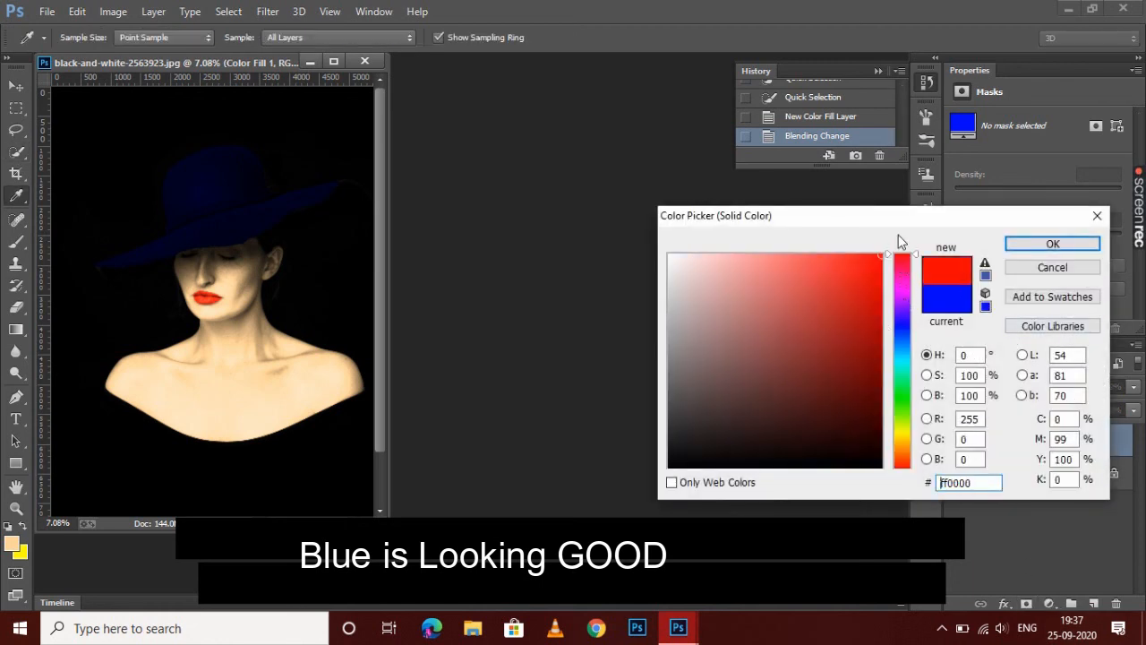
click(853, 291)
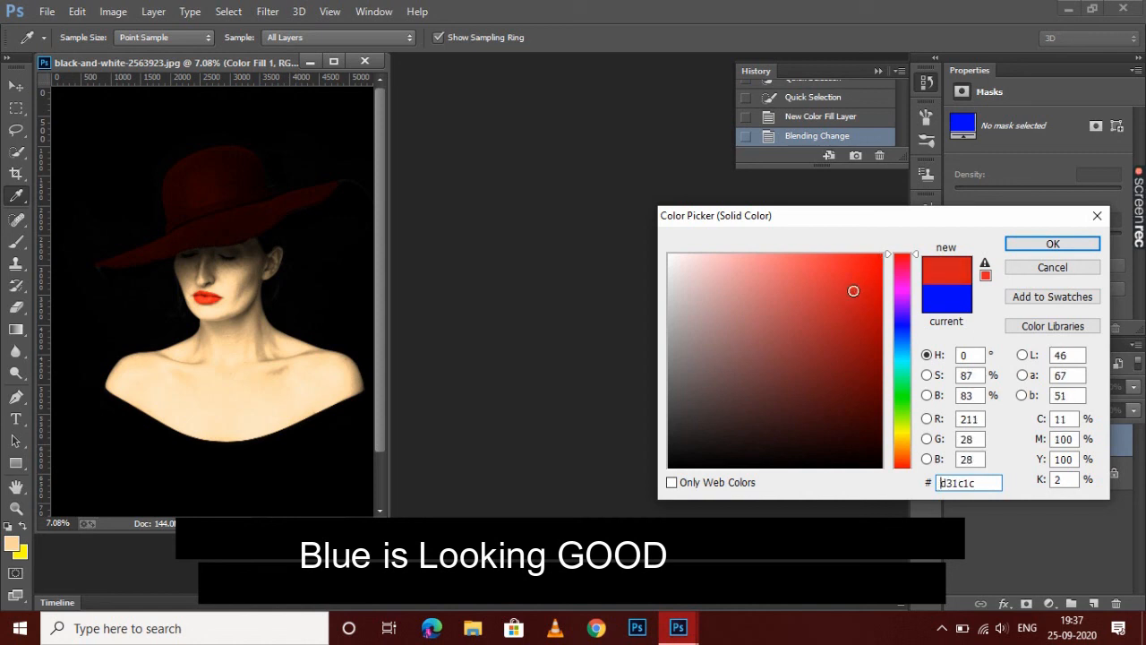
click(896, 320)
mouse_move(854, 291)
mouse_down()
mouse_move(866, 248)
mouse_move(913, 234)
mouse_up()
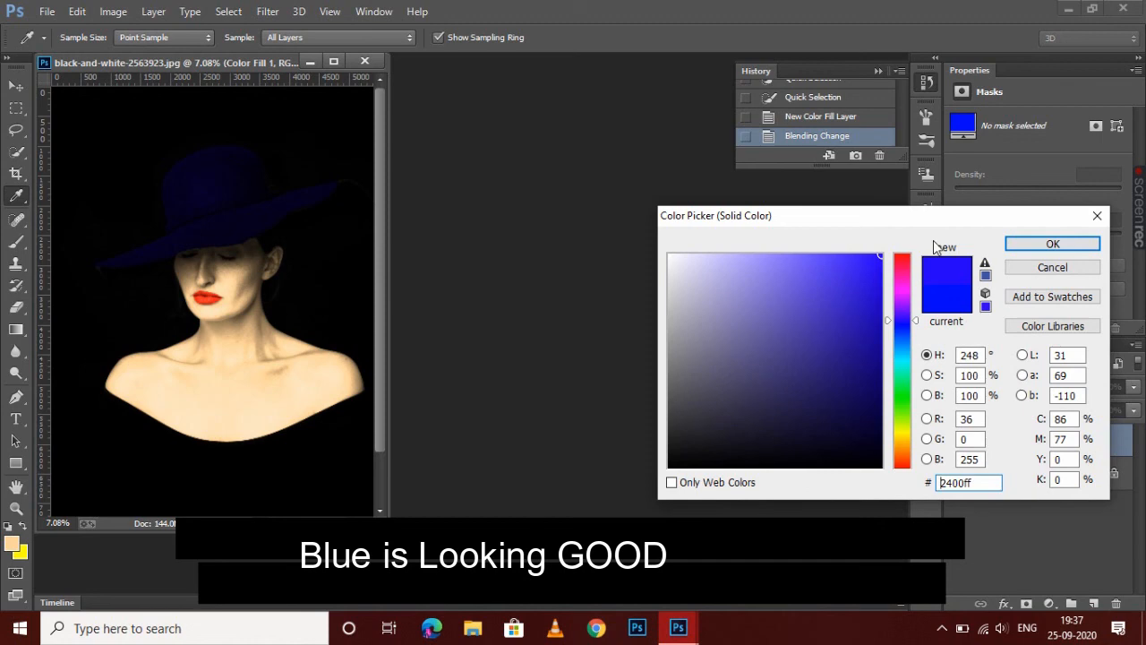
click(1019, 254)
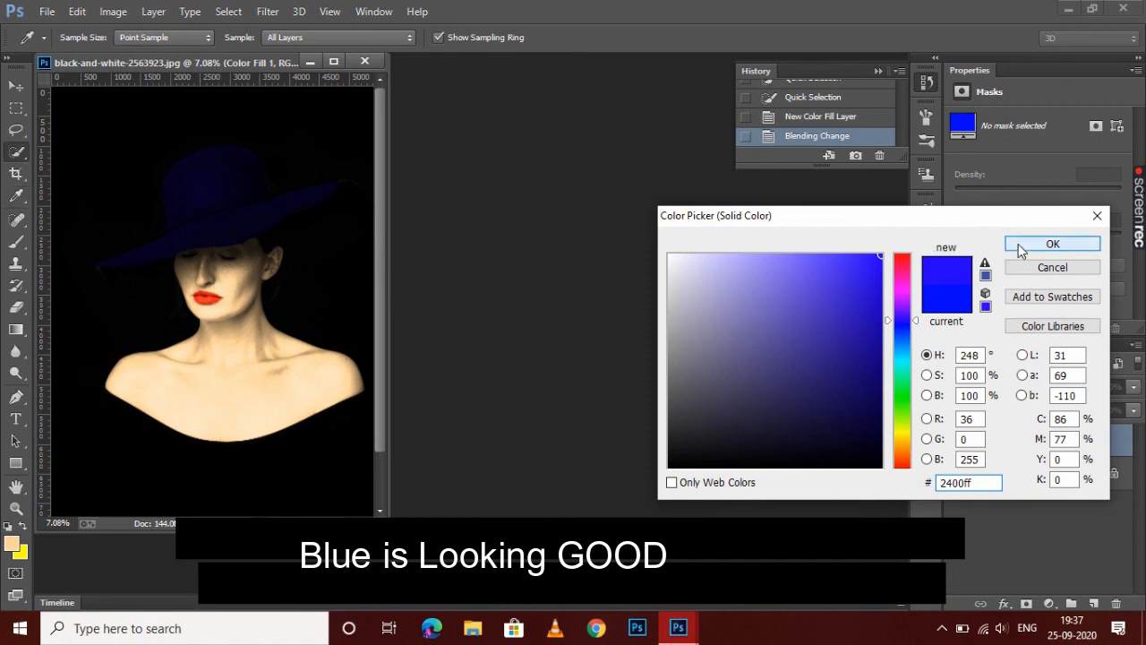
- Try the Color, Difference, Exclusion and Subtract blend modes on the hat's fill layer
click(1007, 389)
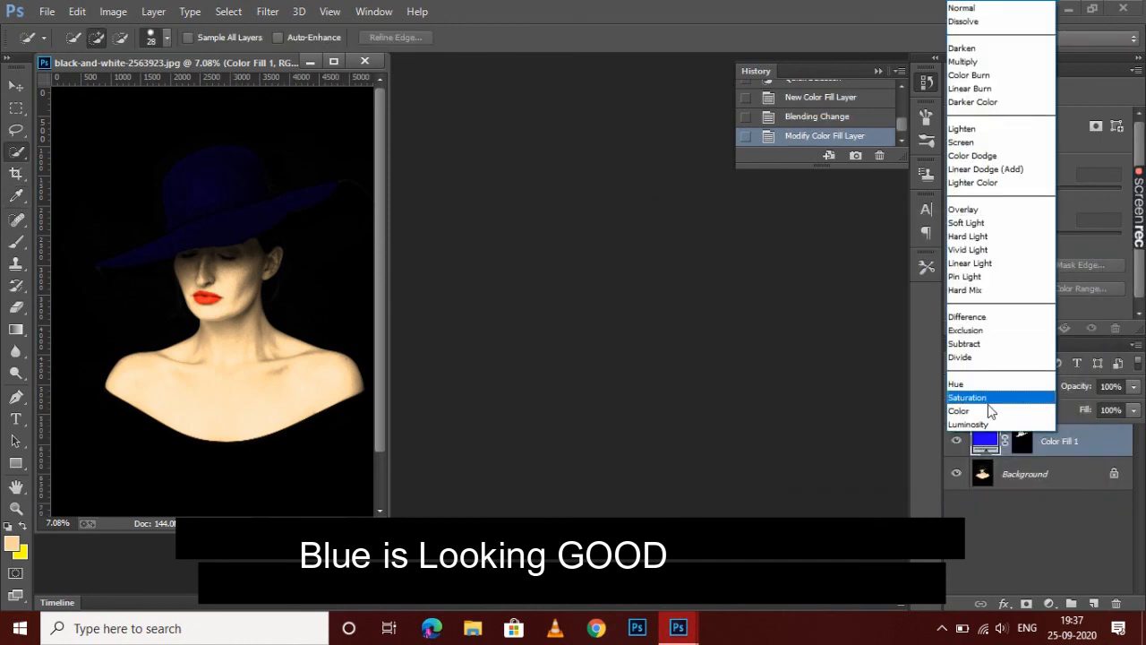
click(991, 409)
click(1001, 383)
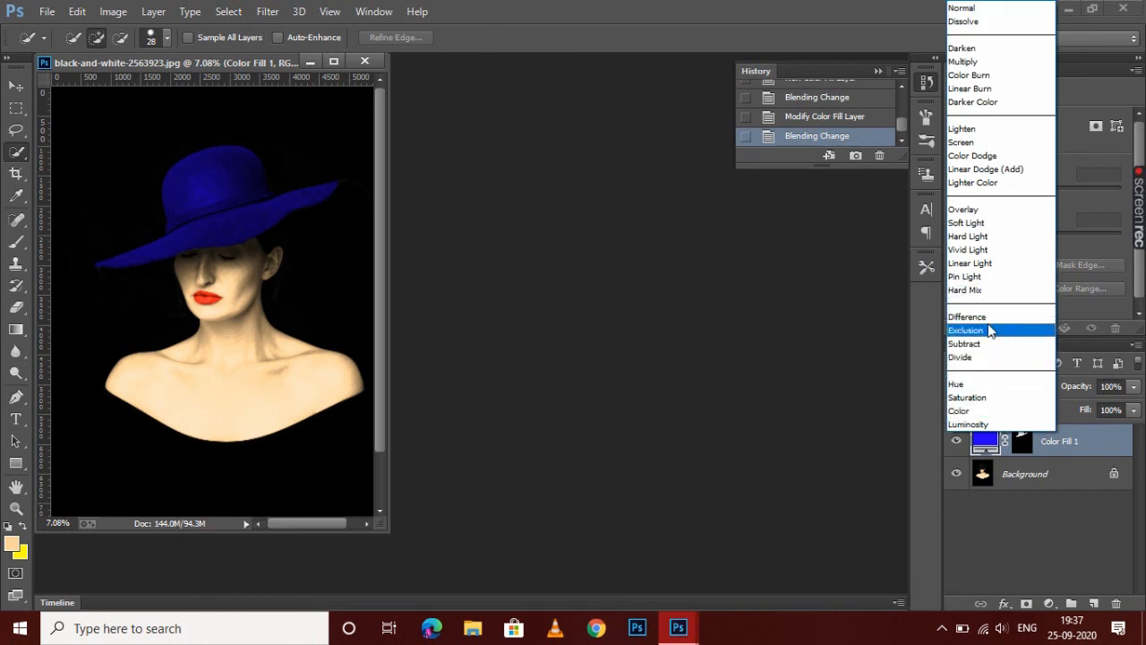
click(988, 317)
click(988, 383)
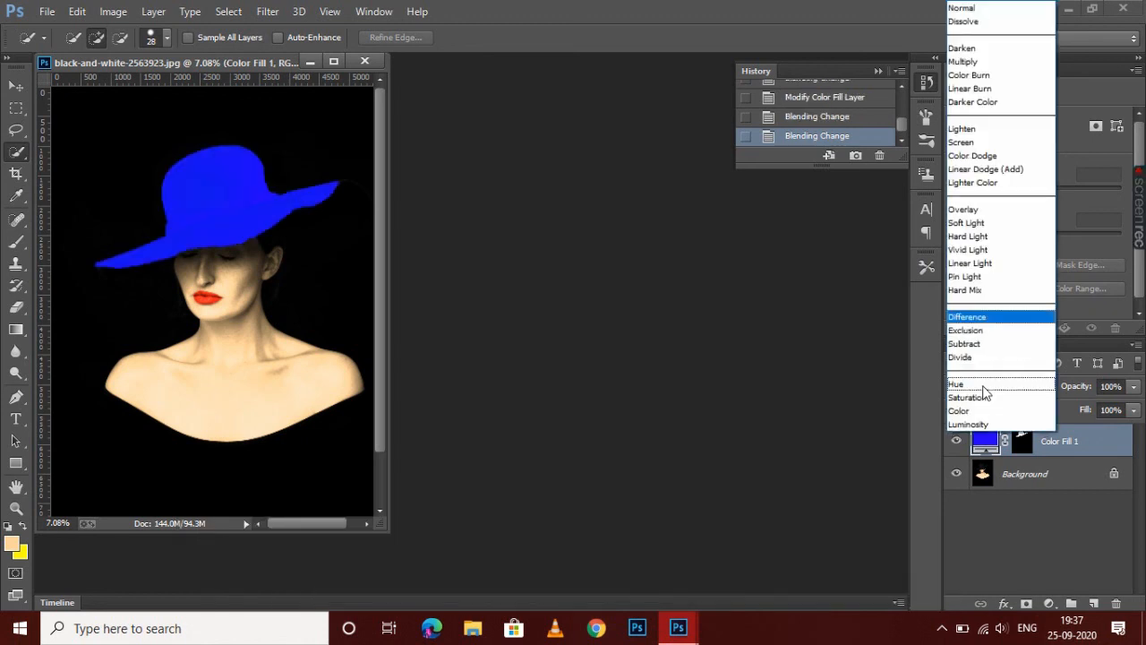
click(975, 332)
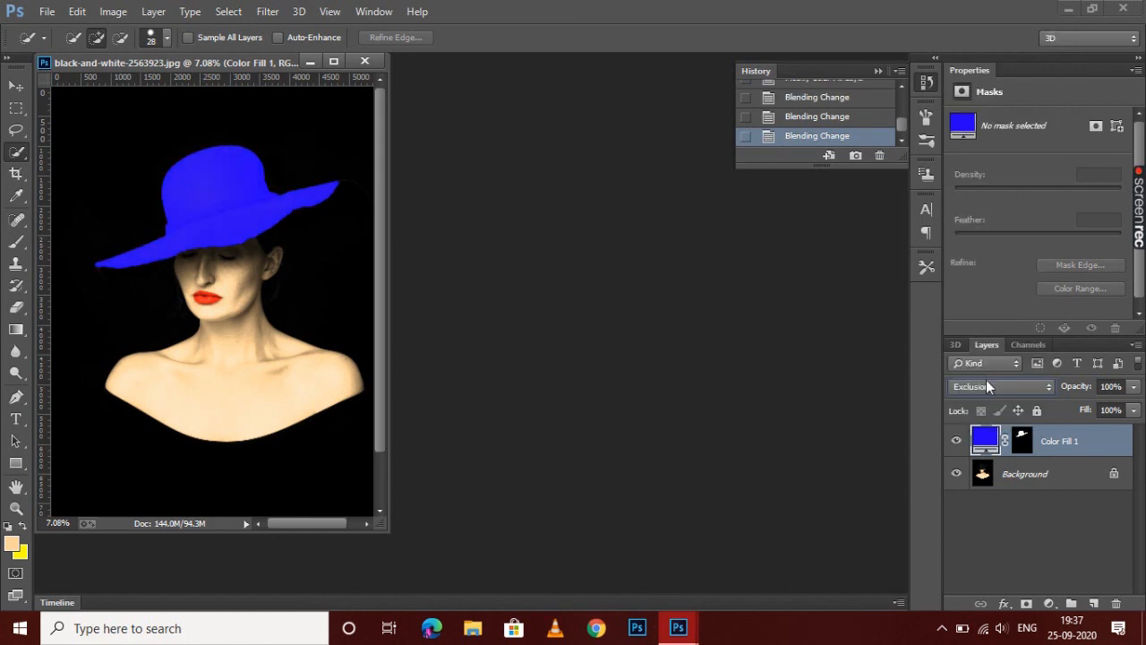
click(987, 383)
click(981, 343)
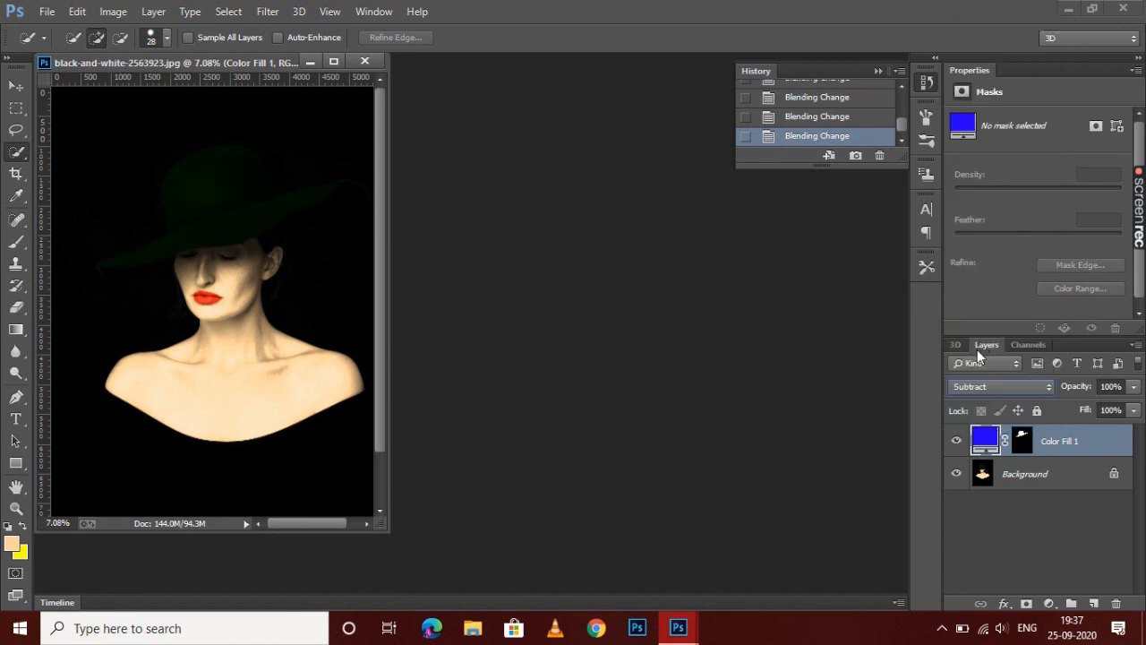
- Set the hat fill layer's blend mode to Soft Light and its opacity to 73%
click(1018, 390)
click(994, 220)
click(1012, 388)
click(974, 222)
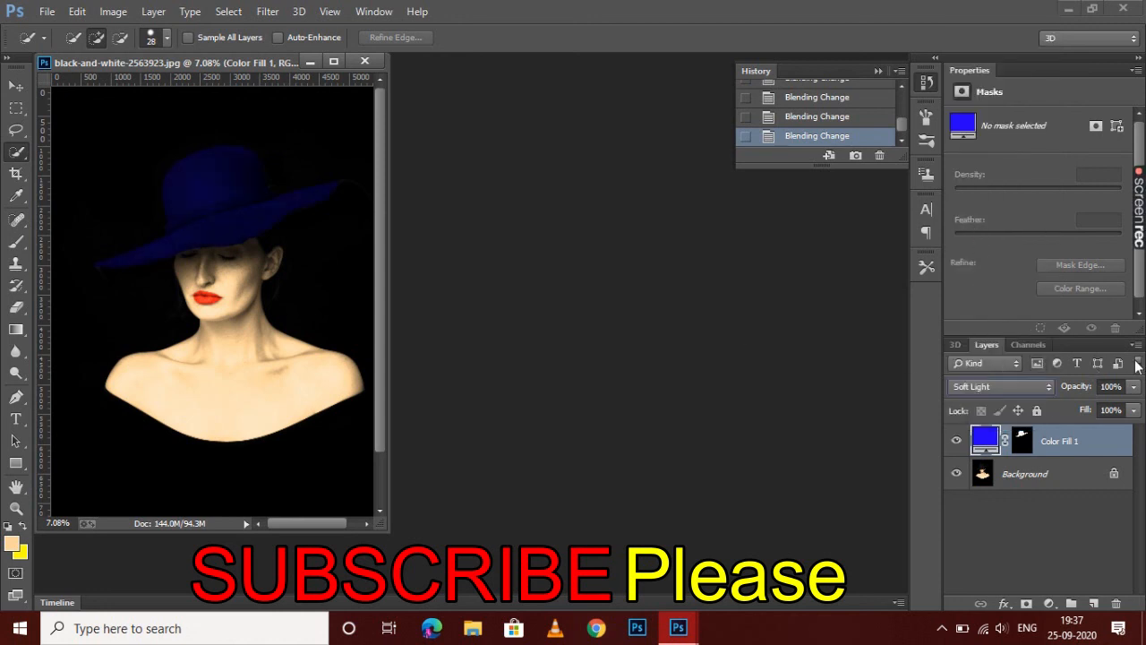
drag(1135, 386, 1110, 411)
scroll(224, 220, down, 1)
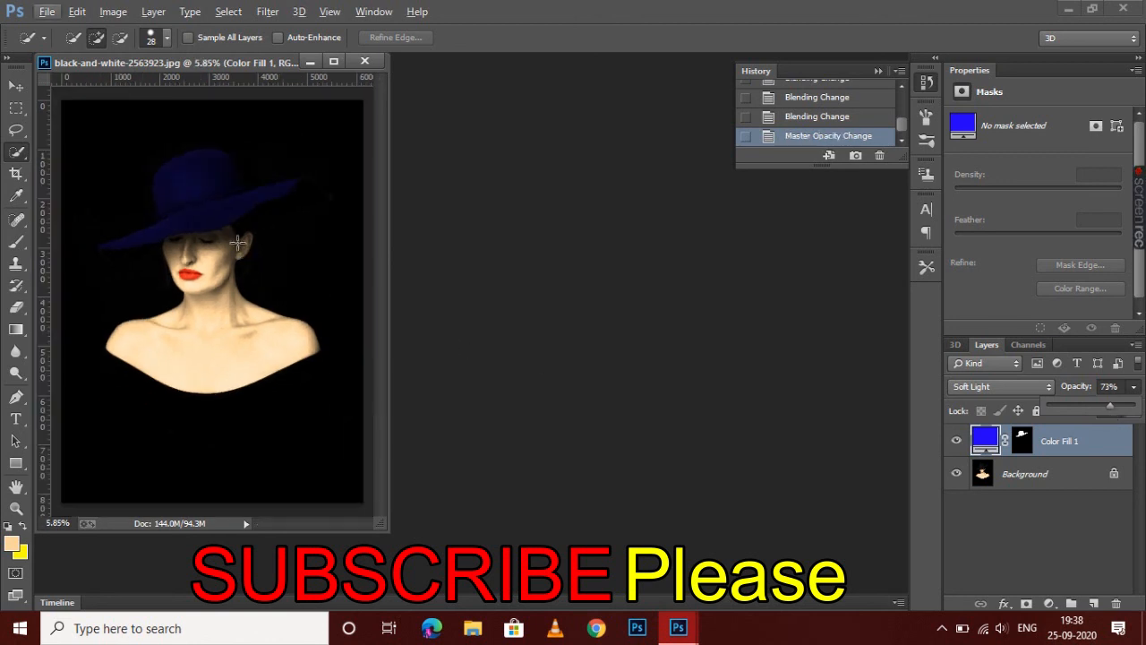
scroll(224, 218, down, 1)
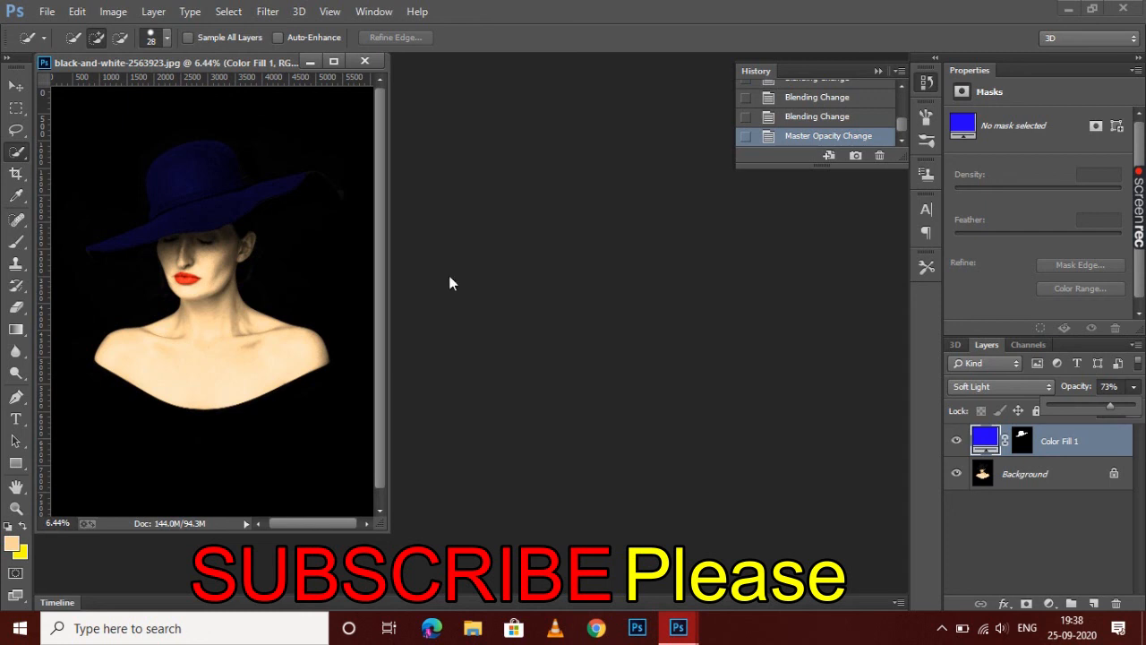
- Merge the blue hat fill layer down into the Background layer
right_click(1048, 445)
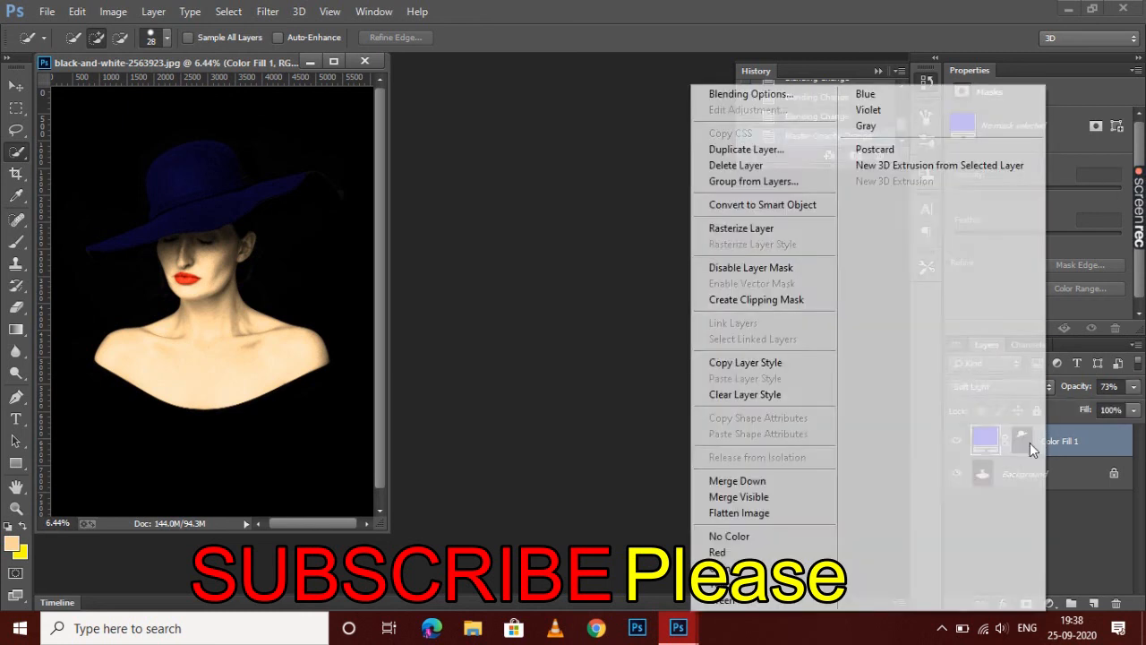
click(804, 476)
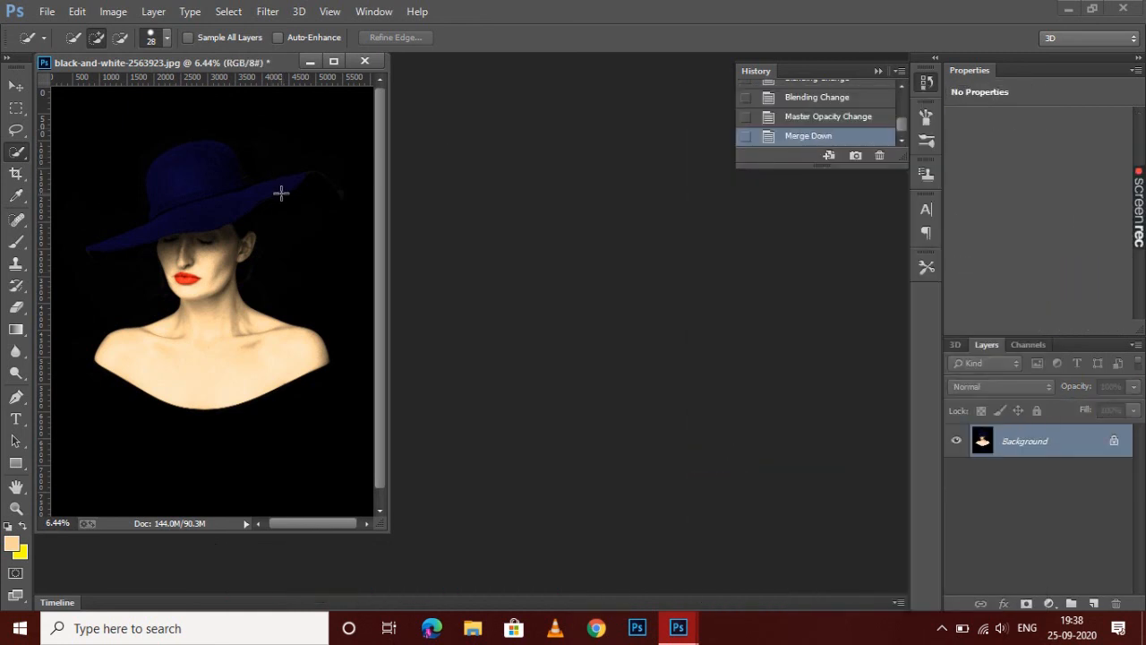
scroll(194, 293, up, 3)
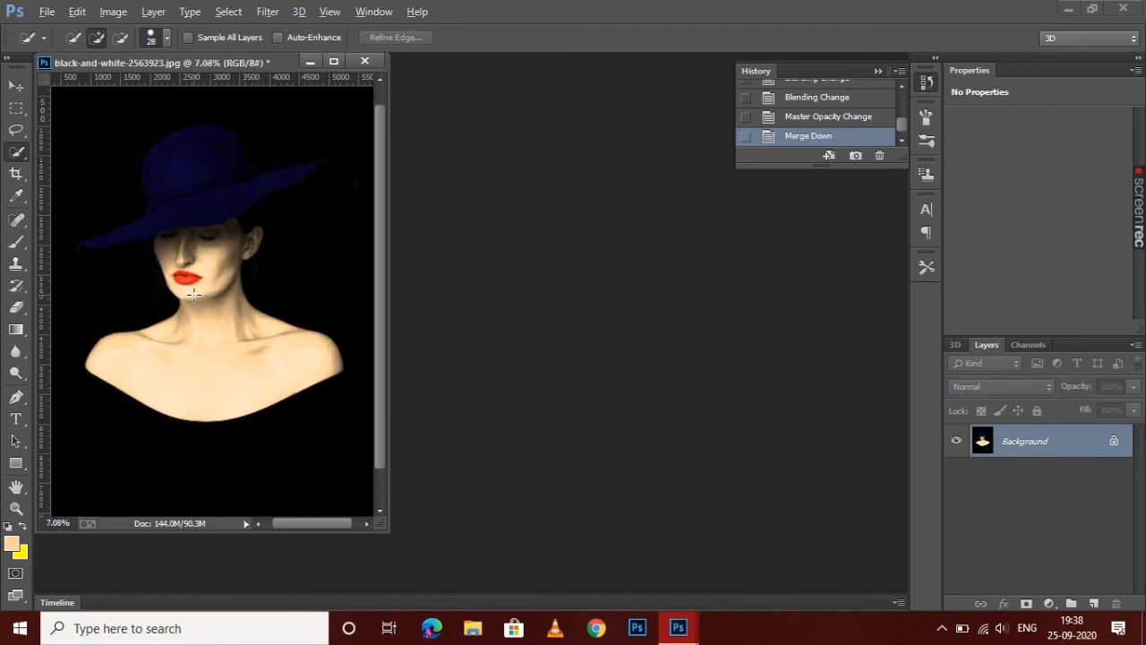